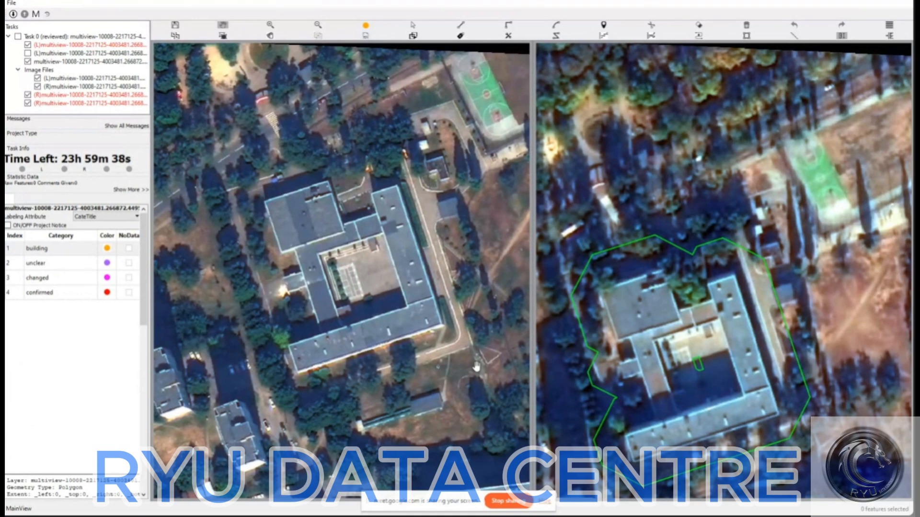
Step: Outline the square roof block of the courtyard complex as a right-angled building polygon in the left satellite image
{"action": "scroll", "coordinate": [330, 254], "scroll_direction": "up", "scroll_amount": 2}
{"action": "left_click_drag", "start_coordinate": [268, 200], "coordinate": [290, 206]}
{"action": "key", "text": "Escape"}
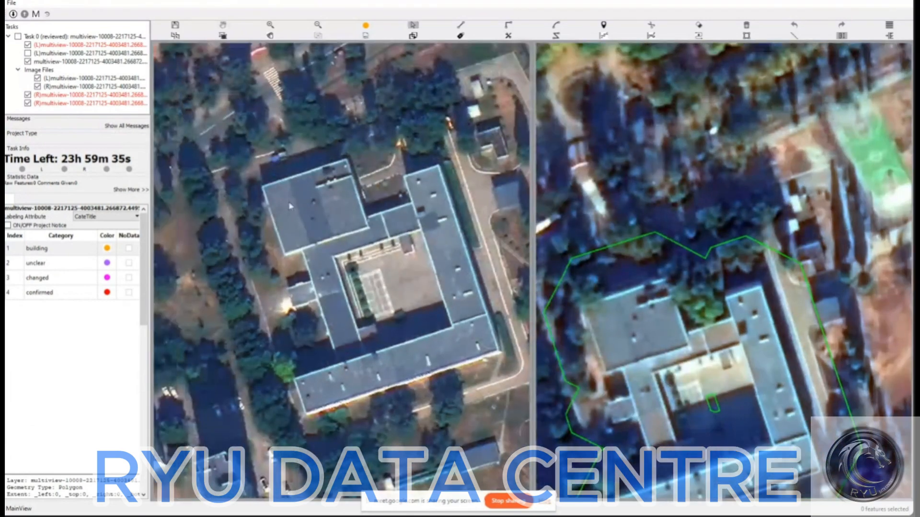
{"action": "key", "text": "r"}
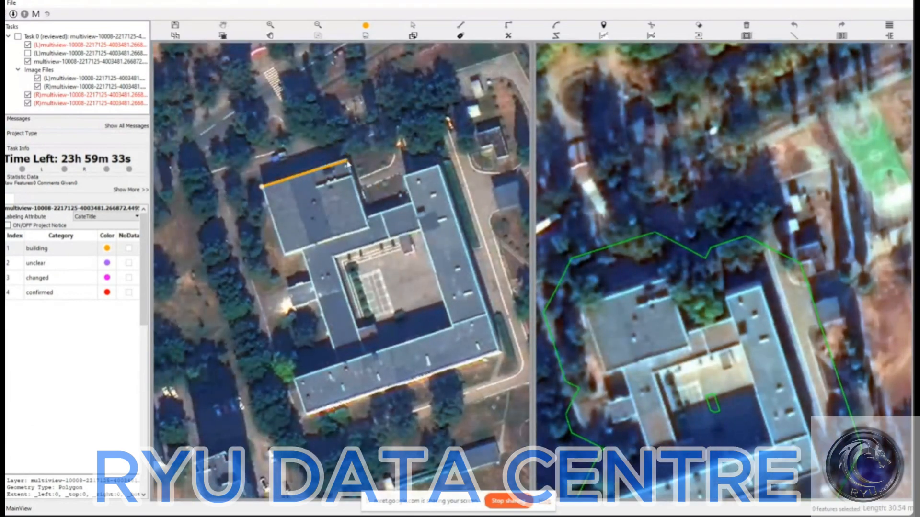
{"action": "left_click", "coordinate": [346, 160]}
{"action": "left_click", "coordinate": [367, 231]}
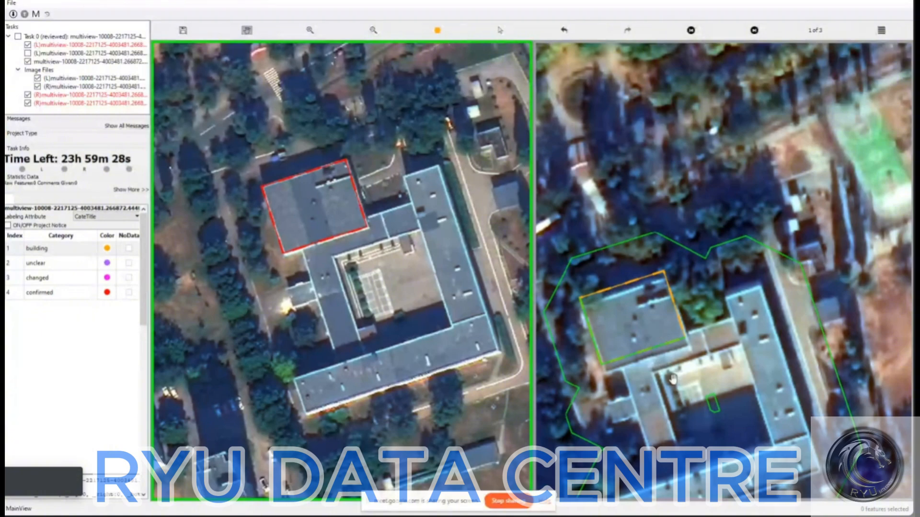
Step: Check the square block's roof outline against the second and third comparison images
{"action": "key", "text": "space"}
{"action": "key", "text": "space"}
{"action": "key", "text": "Right"}
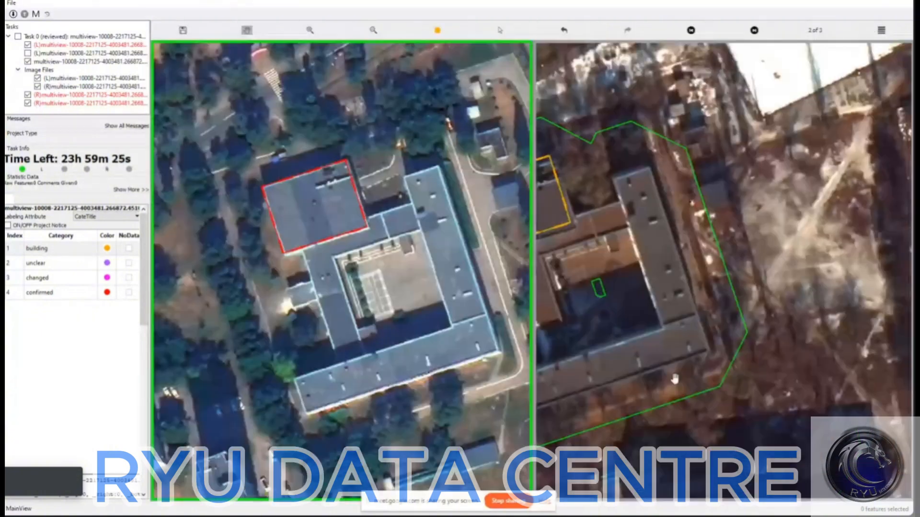
{"action": "left_click_drag", "start_coordinate": [625, 331], "coordinate": [739, 390]}
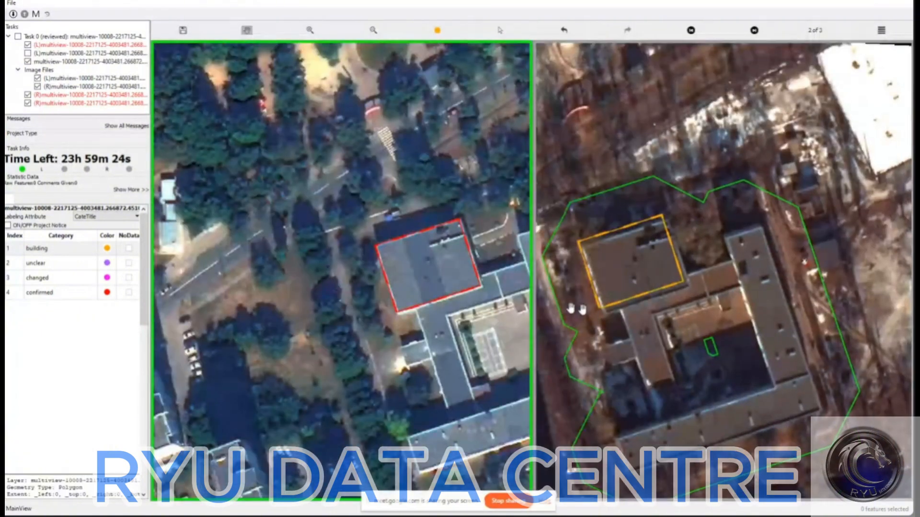
{"action": "left_click_drag", "start_coordinate": [484, 207], "coordinate": [421, 204]}
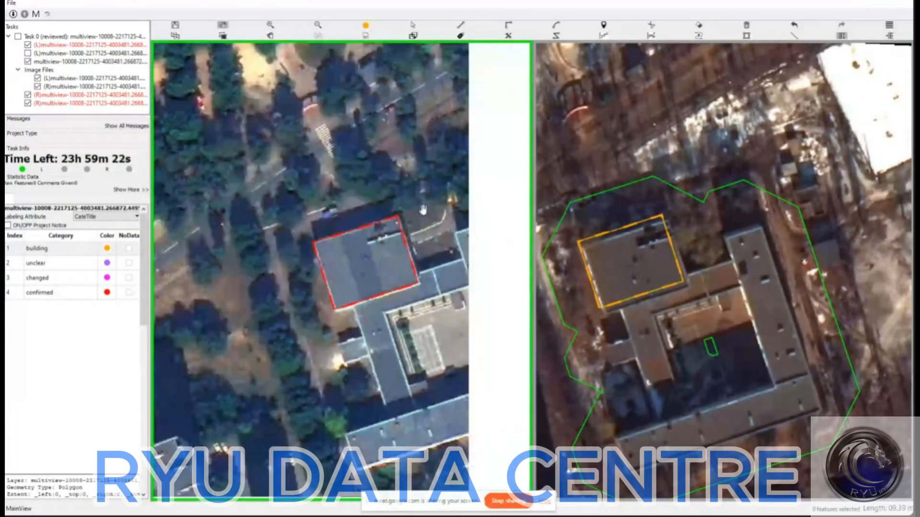
{"action": "key", "text": "space"}
{"action": "left_click", "coordinate": [365, 259]}
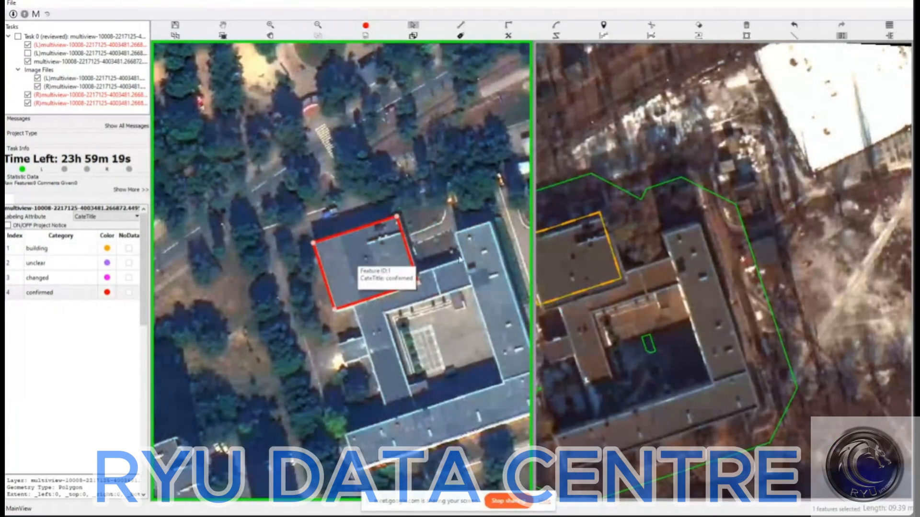
{"action": "left_click_drag", "start_coordinate": [670, 296], "coordinate": [636, 315]}
{"action": "key", "text": "Right"}
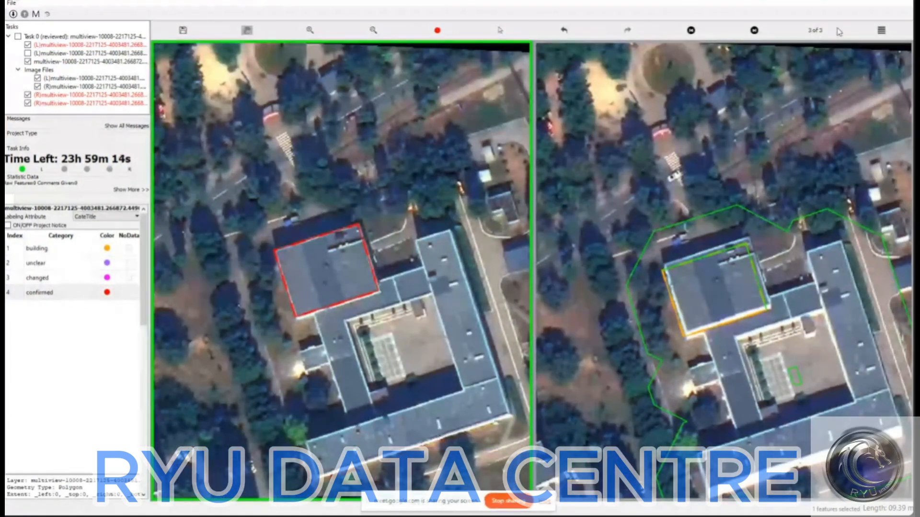
{"action": "left_click_drag", "start_coordinate": [650, 338], "coordinate": [630, 322]}
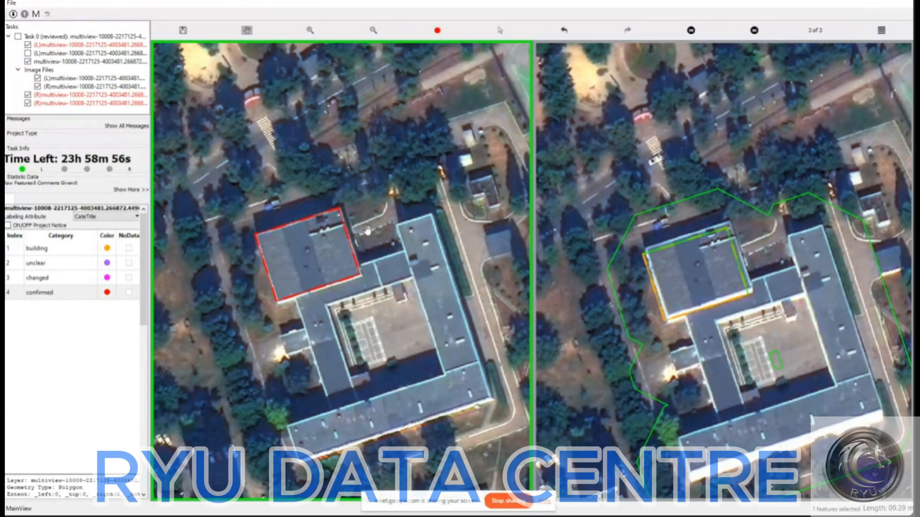
Step: Shift the square block's projected outline to fit its roof in the third comparison image and mark it as confirmed
{"action": "left_click_drag", "start_coordinate": [368, 230], "coordinate": [453, 212]}
{"action": "left_click", "coordinate": [373, 245]}
{"action": "key", "text": "Up"}
{"action": "key", "text": "Up"}
{"action": "key", "text": "Up"}
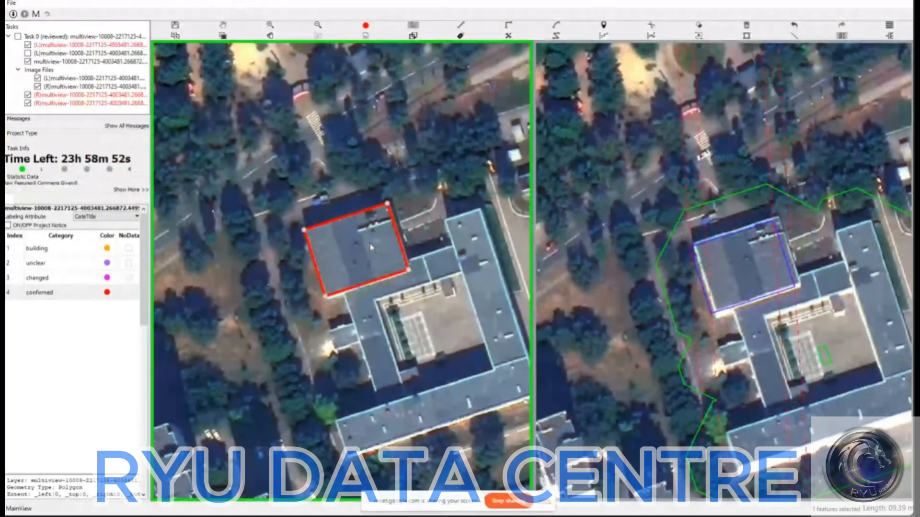
{"action": "key", "text": "Right"}
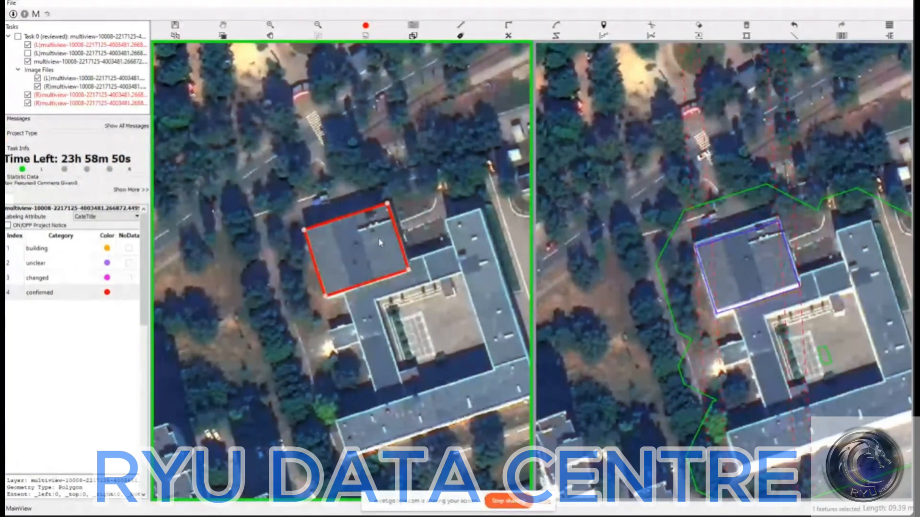
{"action": "key", "text": "Right"}
{"action": "left_click", "coordinate": [380, 242]}
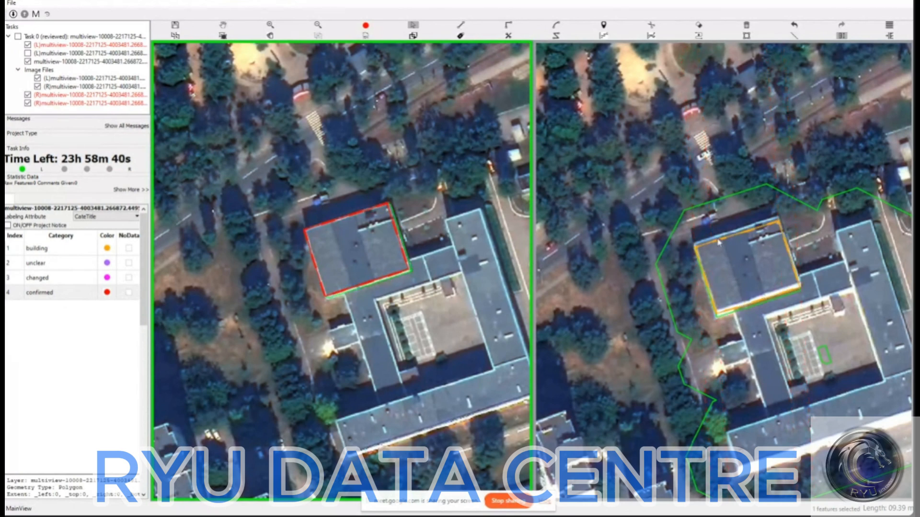
{"action": "left_click", "coordinate": [747, 274]}
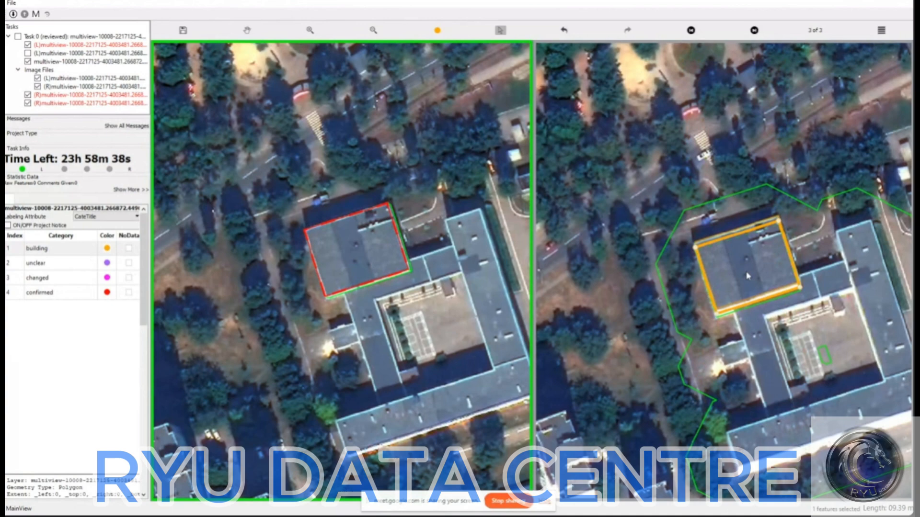
{"action": "scroll", "coordinate": [467, 281], "scroll_direction": "up", "scroll_amount": 2}
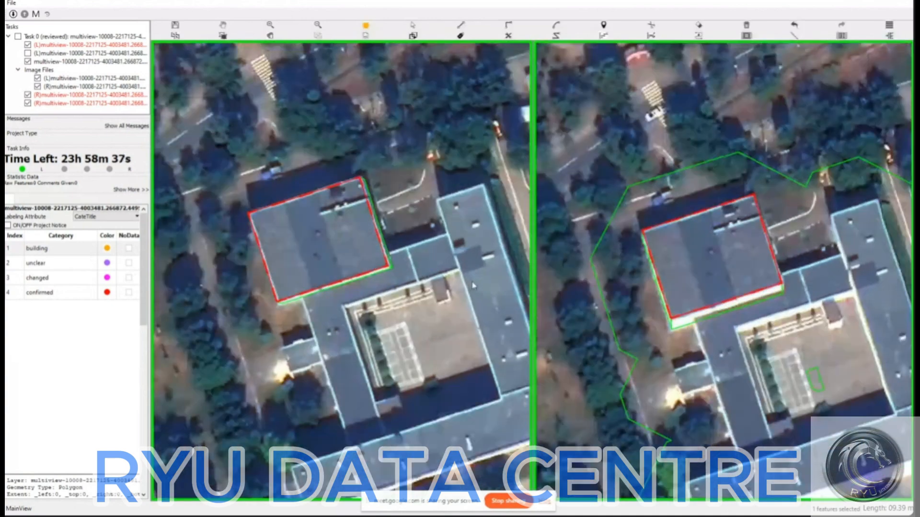
Step: Examine the square block's outline and its junction with the adjoining wings in both images
{"action": "scroll", "coordinate": [473, 285], "scroll_direction": "up", "scroll_amount": 2}
{"action": "key", "text": "space"}
{"action": "left_click_drag", "start_coordinate": [396, 314], "coordinate": [383, 200]}
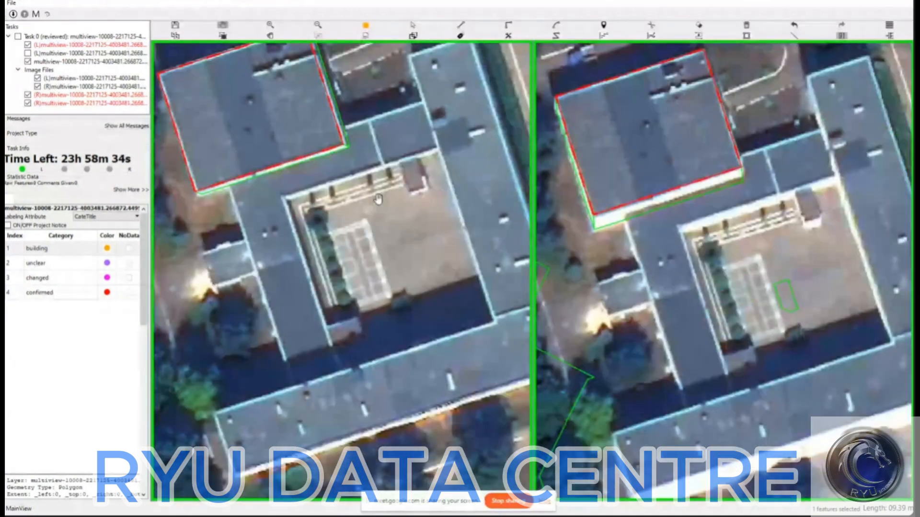
{"action": "scroll", "coordinate": [385, 205], "scroll_direction": "down", "scroll_amount": 3}
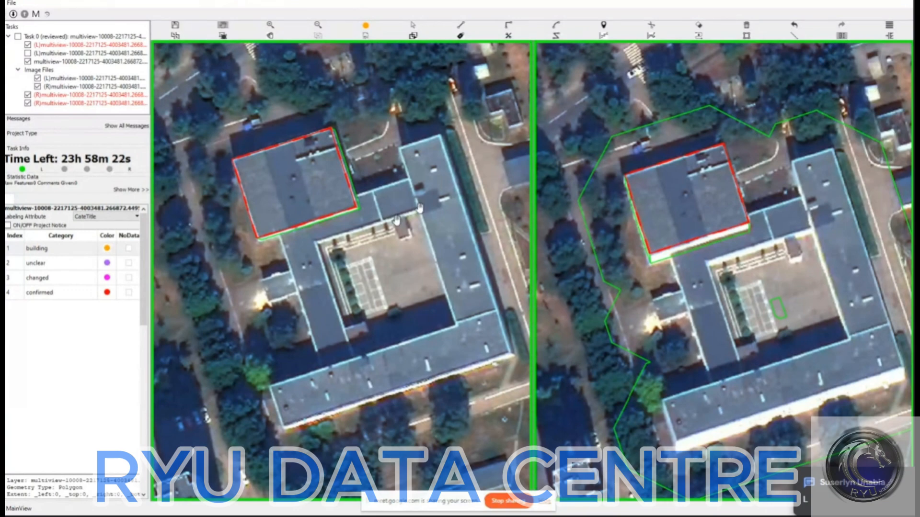
{"action": "left_click_drag", "start_coordinate": [397, 255], "coordinate": [400, 257]}
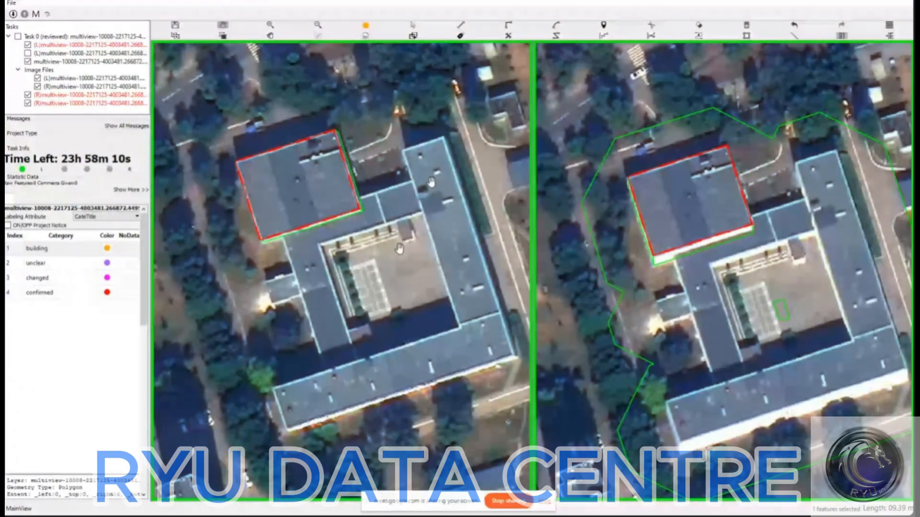
{"action": "scroll", "coordinate": [399, 248], "scroll_direction": "up", "scroll_amount": 2}
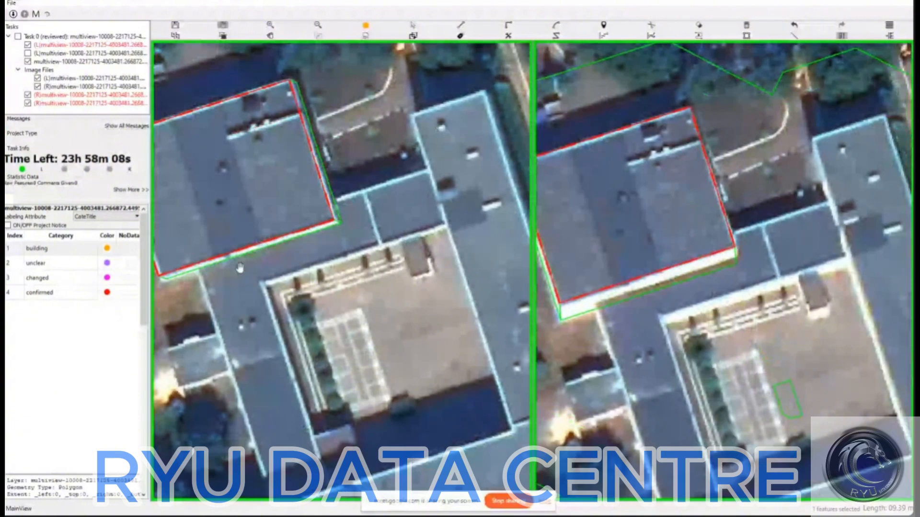
{"action": "left_click_drag", "start_coordinate": [355, 252], "coordinate": [405, 240]}
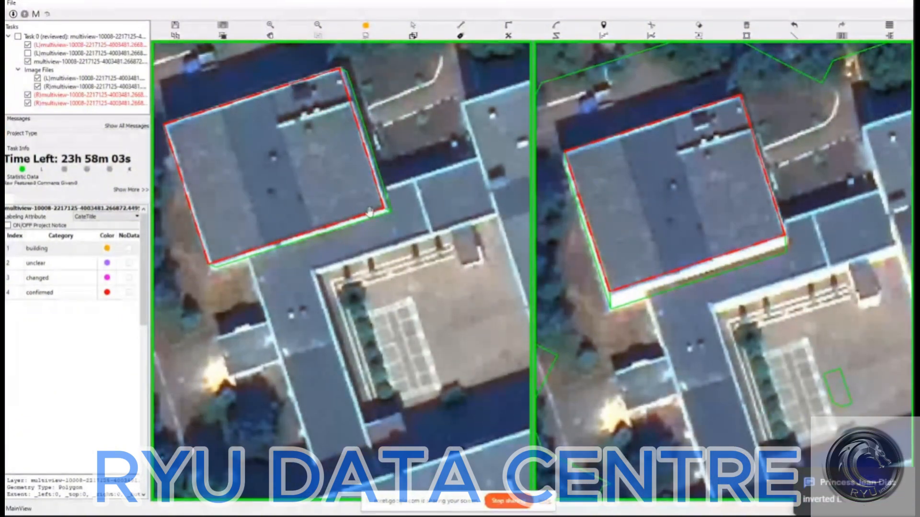
{"action": "scroll", "coordinate": [309, 240], "scroll_direction": "down", "scroll_amount": 3}
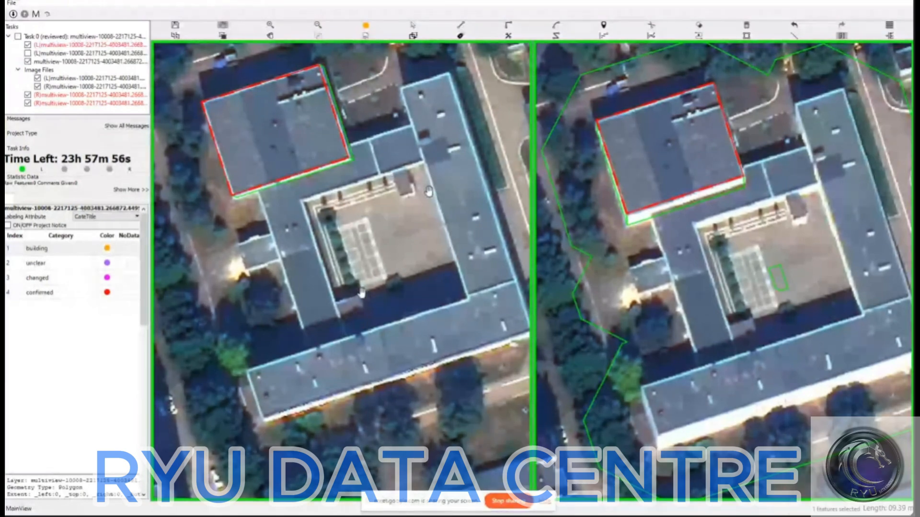
{"action": "scroll", "coordinate": [362, 292], "scroll_direction": "up", "scroll_amount": 2}
{"action": "left_click_drag", "start_coordinate": [340, 208], "coordinate": [343, 256]}
{"action": "key", "text": "e"}
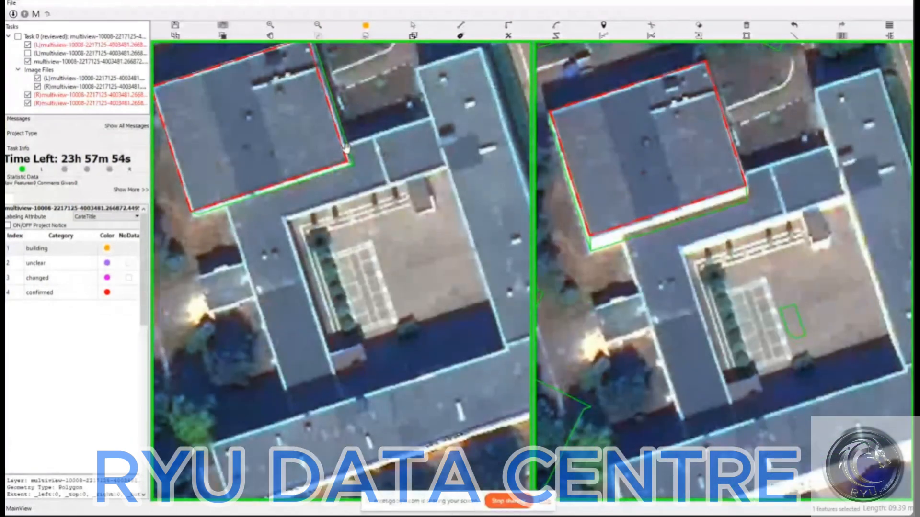
{"action": "scroll", "coordinate": [347, 151], "scroll_direction": "up", "scroll_amount": 1}
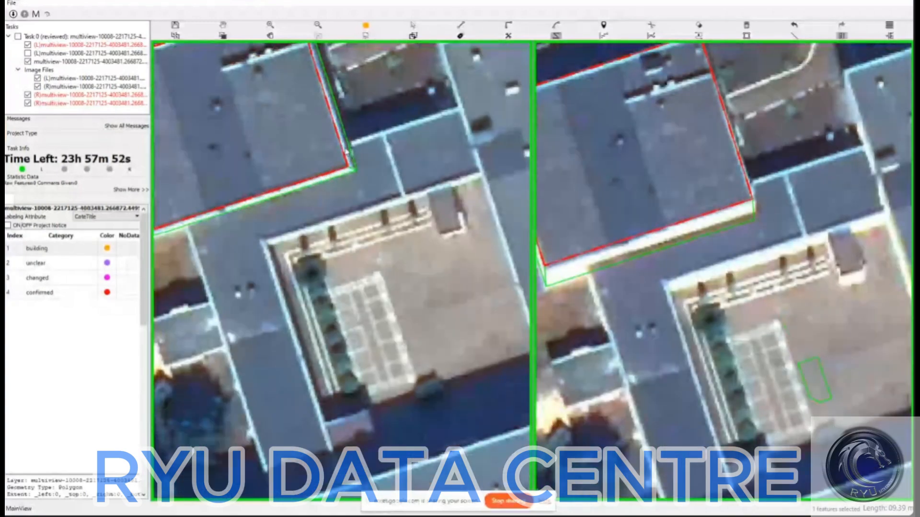
{"action": "scroll", "coordinate": [347, 151], "scroll_direction": "up", "scroll_amount": 2}
{"action": "scroll", "coordinate": [346, 149], "scroll_direction": "down", "scroll_amount": 3}
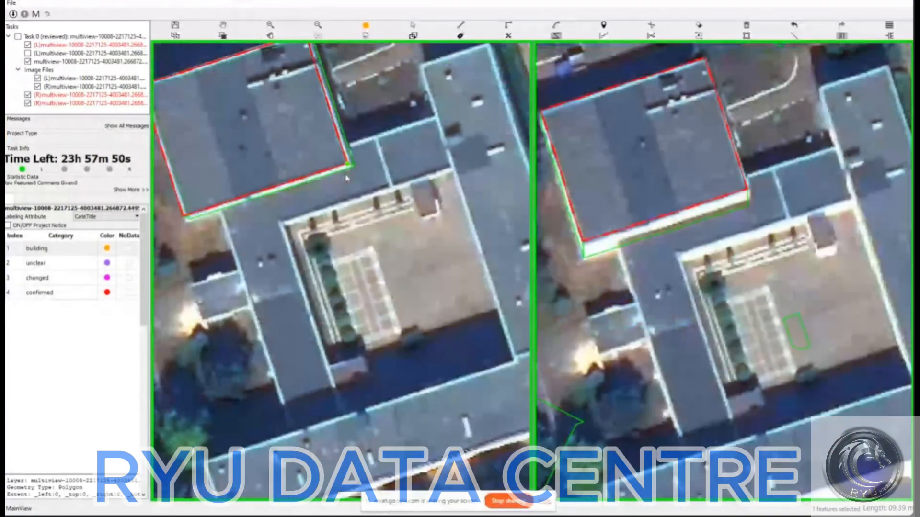
{"action": "key", "text": "space"}
{"action": "left_click_drag", "start_coordinate": [340, 197], "coordinate": [364, 257]}
{"action": "left_click_drag", "start_coordinate": [392, 218], "coordinate": [418, 214]}
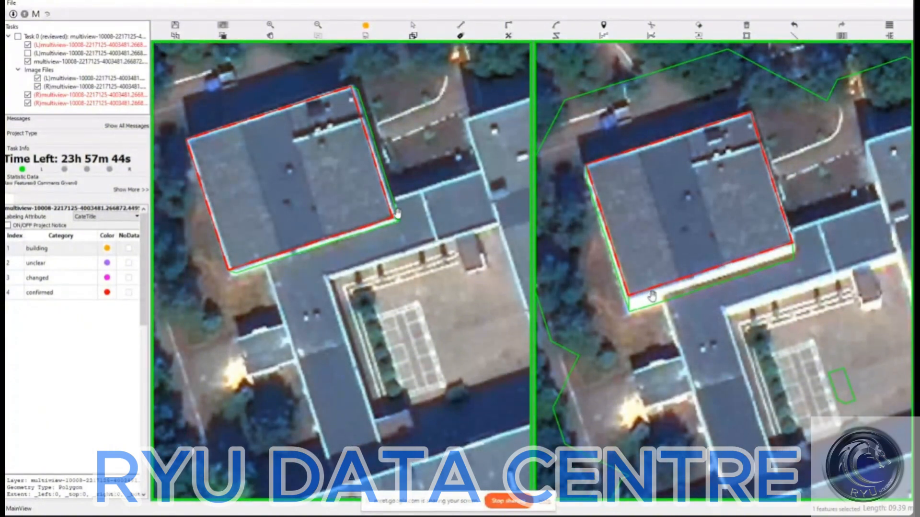
{"action": "scroll", "coordinate": [397, 213], "scroll_direction": "up", "scroll_amount": 1}
{"action": "scroll", "coordinate": [397, 213], "scroll_direction": "up", "scroll_amount": 1}
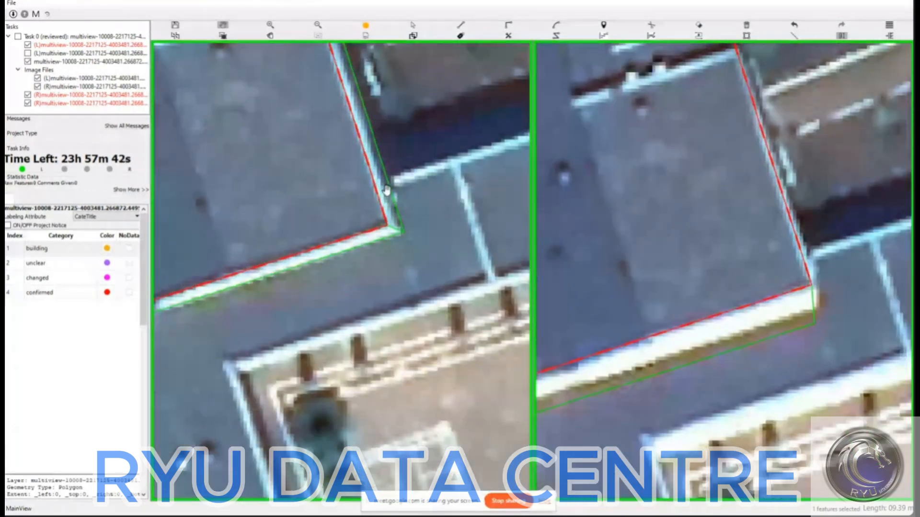
{"action": "scroll", "coordinate": [397, 222], "scroll_direction": "down", "scroll_amount": 2}
{"action": "left_click_drag", "start_coordinate": [410, 249], "coordinate": [391, 206]}
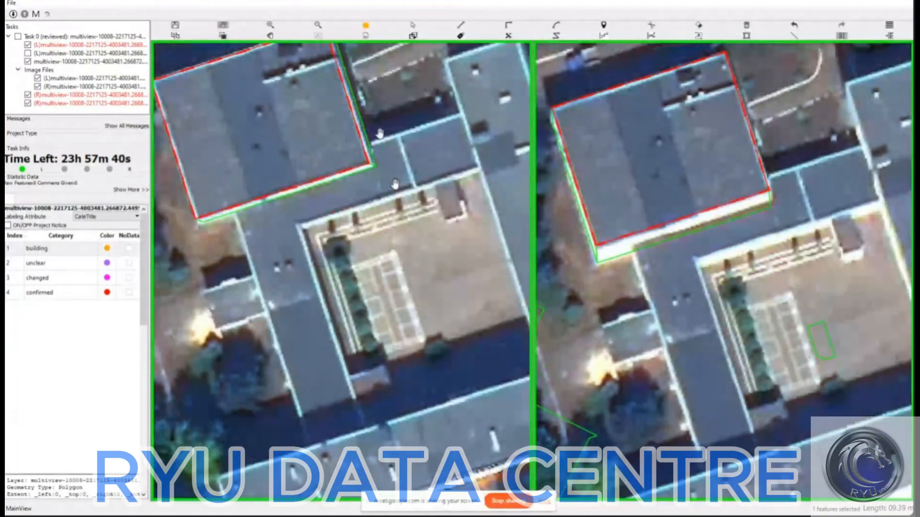
Step: Outline the angled connecting wing's roof, from the square block to the neighbouring wings, in the left image and mark it as confirmed
{"action": "key", "text": "r"}
{"action": "left_click", "coordinate": [235, 208]}
{"action": "left_click", "coordinate": [309, 445]}
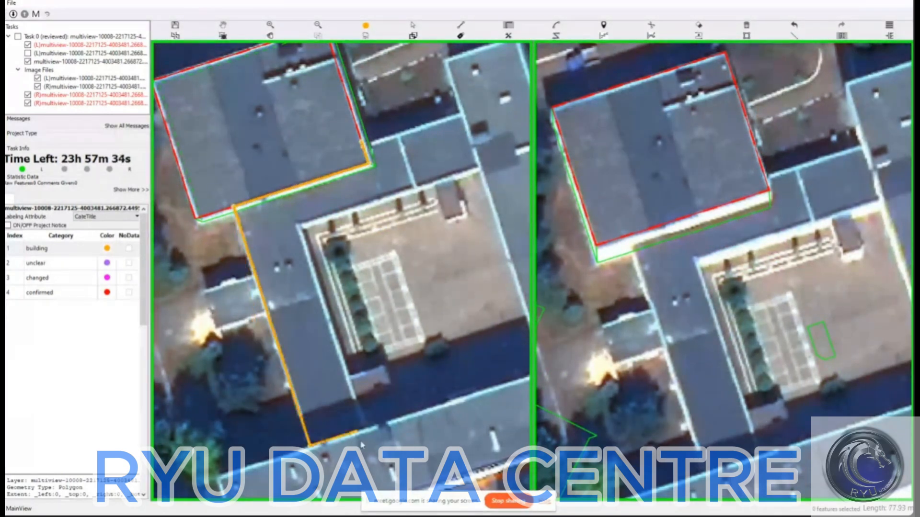
{"action": "left_click", "coordinate": [361, 428]}
{"action": "left_click", "coordinate": [298, 226]}
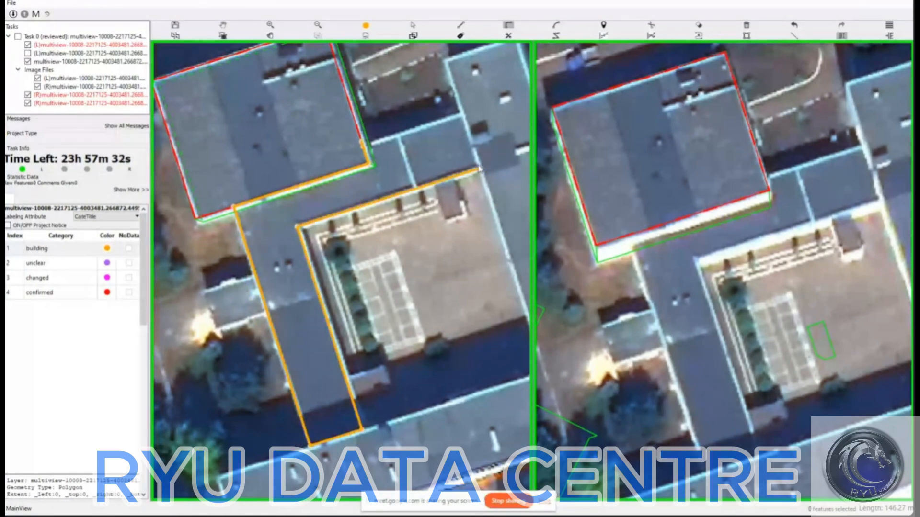
{"action": "left_click", "coordinate": [479, 169]}
{"action": "left_click", "coordinate": [460, 111]}
{"action": "double_click", "coordinate": [363, 142]}
{"action": "key", "text": "v"}
{"action": "mouse_move", "coordinate": [420, 118]}
{"action": "left_mouse_down"}
{"action": "mouse_move", "coordinate": [429, 145]}
{"action": "mouse_move", "coordinate": [415, 131]}
{"action": "left_mouse_up"}
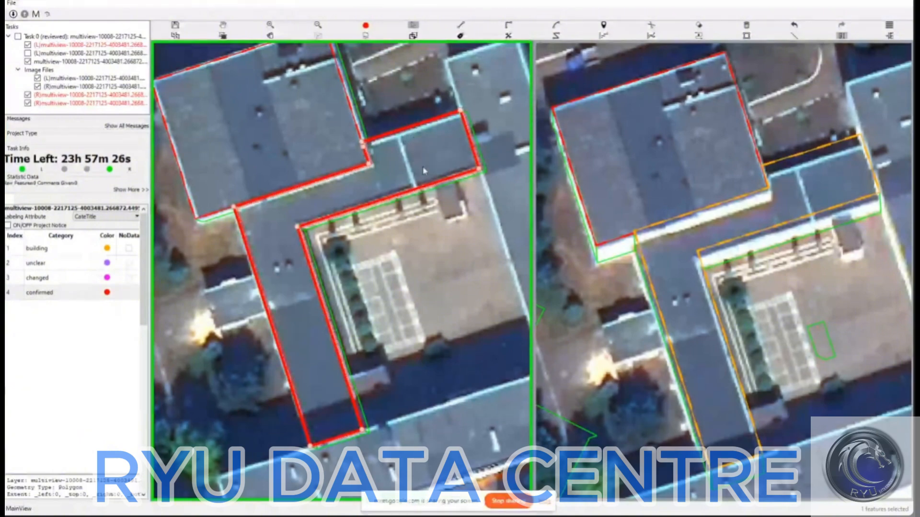
Step: Examine the connecting wing's outline against the roof edges in both images, with the annotation layers shown and hidden
{"action": "key", "text": "space"}
{"action": "scroll", "coordinate": [430, 194], "scroll_direction": "up", "scroll_amount": 1}
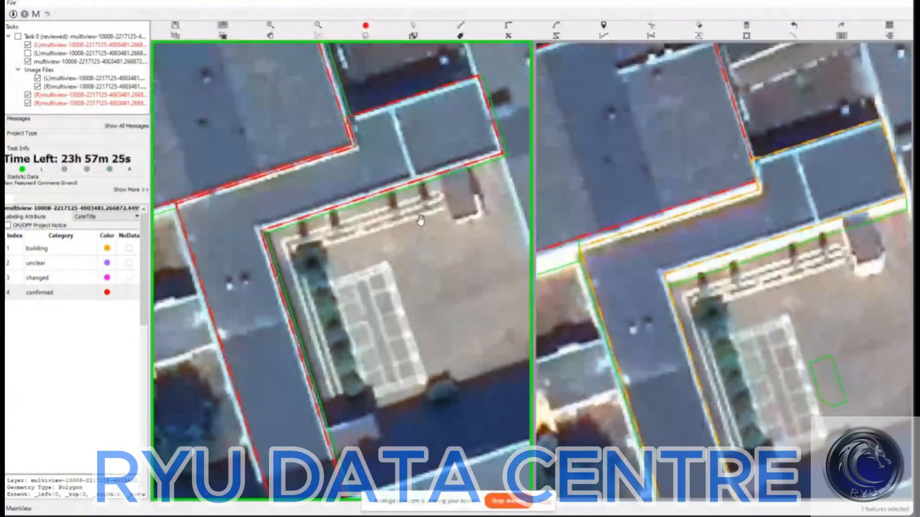
{"action": "scroll", "coordinate": [412, 224], "scroll_direction": "up", "scroll_amount": 3}
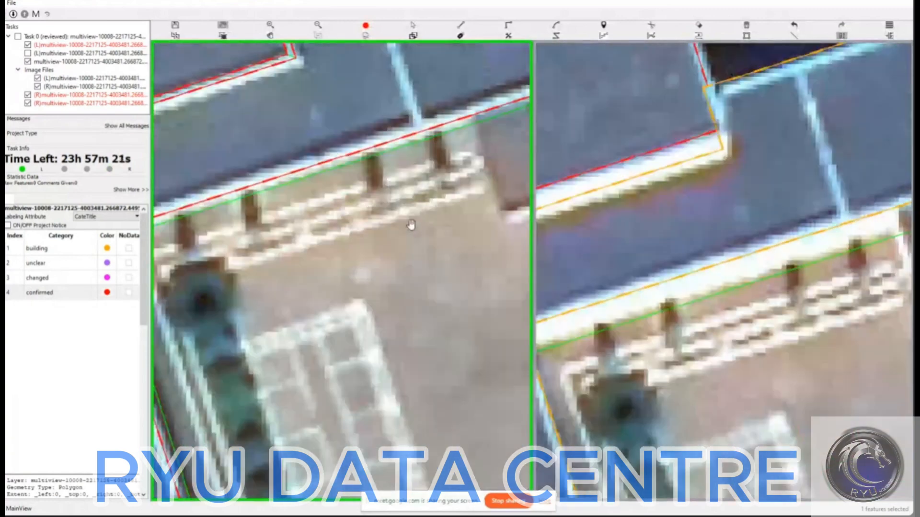
{"action": "scroll", "coordinate": [411, 225], "scroll_direction": "down", "scroll_amount": 2}
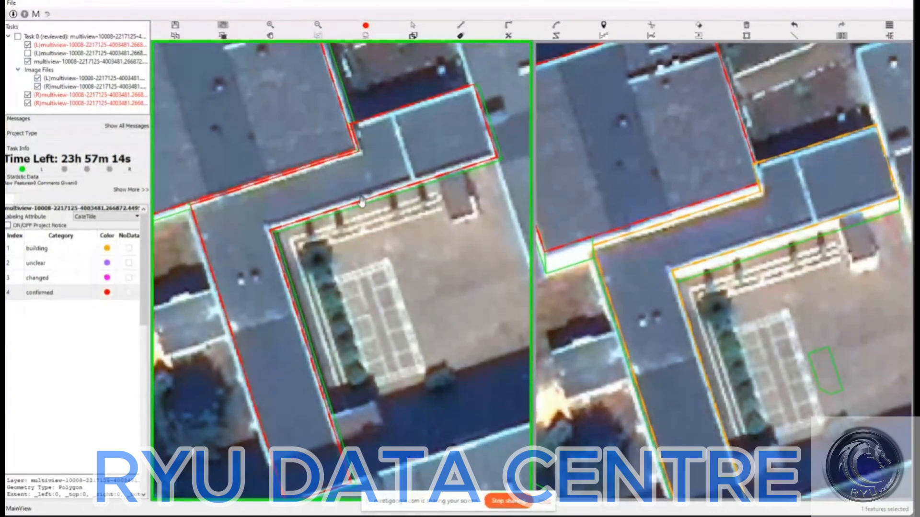
{"action": "key", "text": "space"}
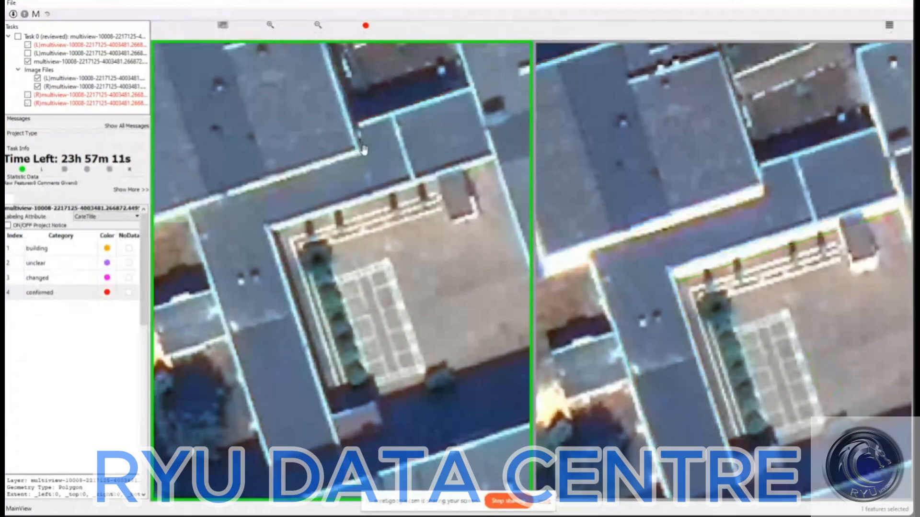
{"action": "key", "text": "space"}
{"action": "left_click_drag", "start_coordinate": [364, 150], "coordinate": [398, 183]}
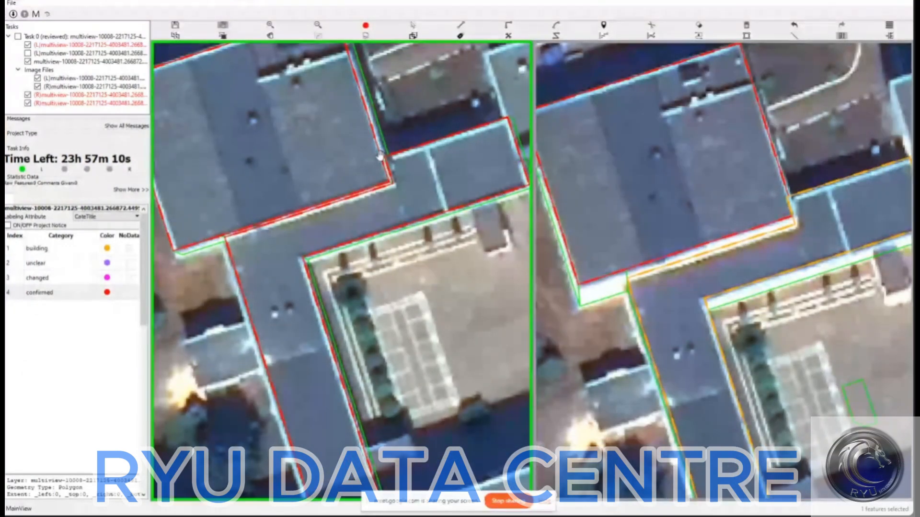
{"action": "key", "text": "s"}
{"action": "key", "text": "h"}
{"action": "left_click_drag", "start_coordinate": [441, 308], "coordinate": [402, 292]}
{"action": "key", "text": "space"}
{"action": "key", "text": "space"}
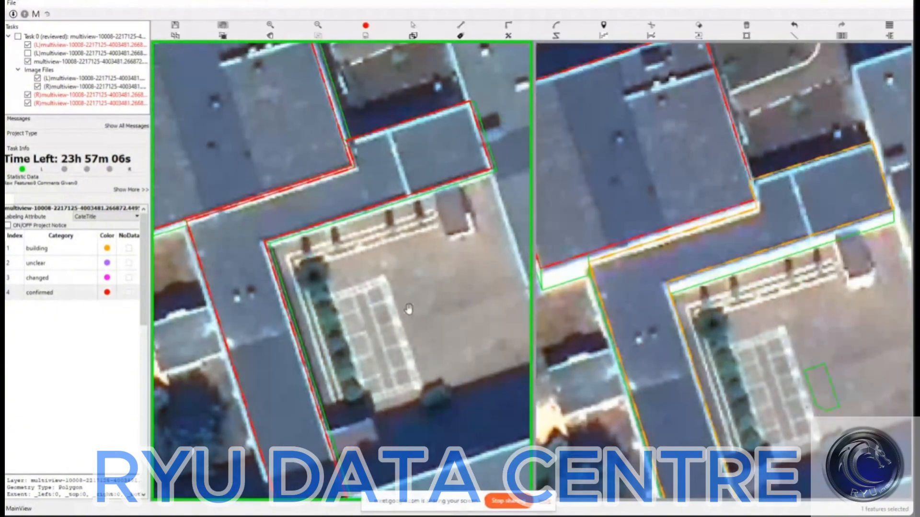
Step: Check the connecting wing's projected outline against its roof in the third comparison image and mark it as confirmed
{"action": "scroll", "coordinate": [408, 309], "scroll_direction": "down", "scroll_amount": 2}
{"action": "scroll", "coordinate": [408, 297], "scroll_direction": "up", "scroll_amount": 1}
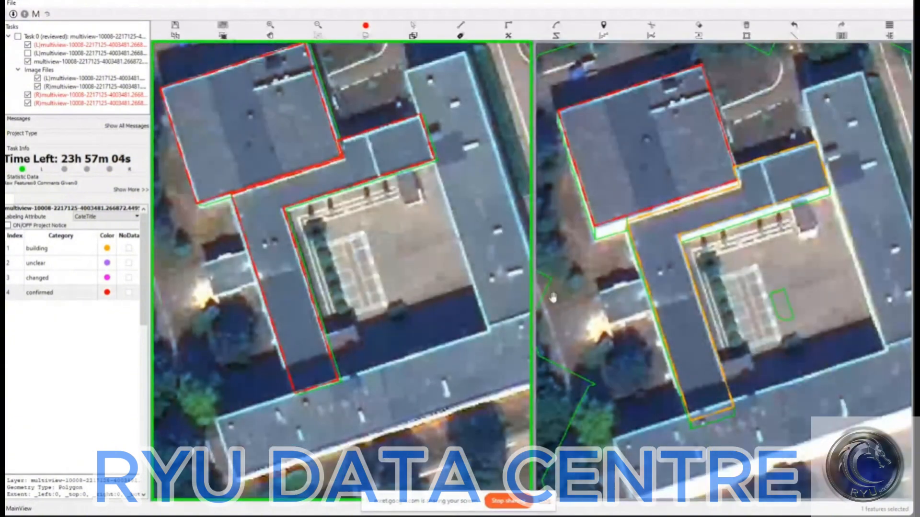
{"action": "key", "text": "space"}
{"action": "key", "text": "space"}
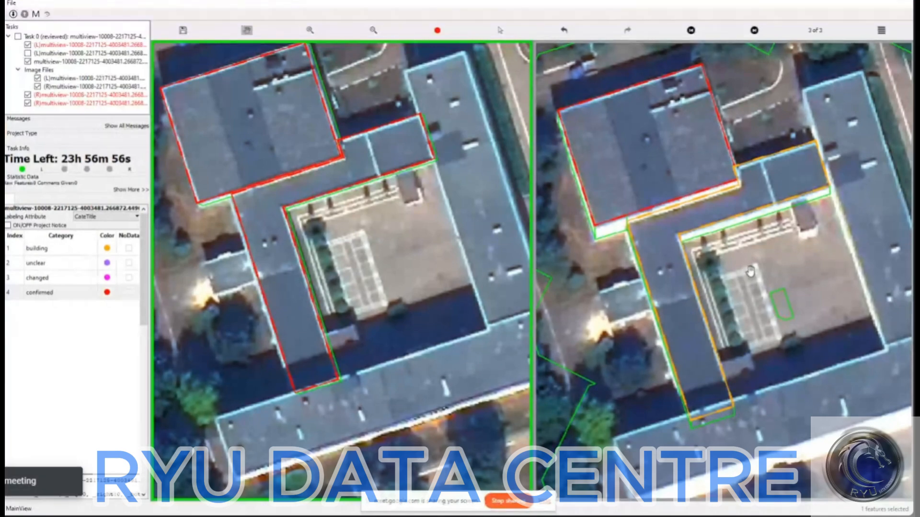
{"action": "key", "text": "4"}
{"action": "key", "text": "Right"}
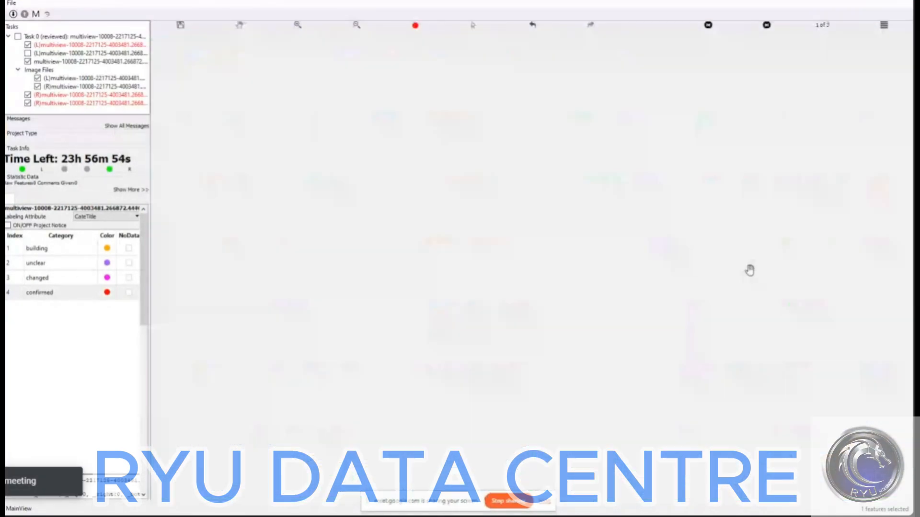
Step: Mark the square block's and connecting wing's outlines as confirmed in the first comparison image
{"action": "left_click_drag", "start_coordinate": [707, 299], "coordinate": [797, 178]}
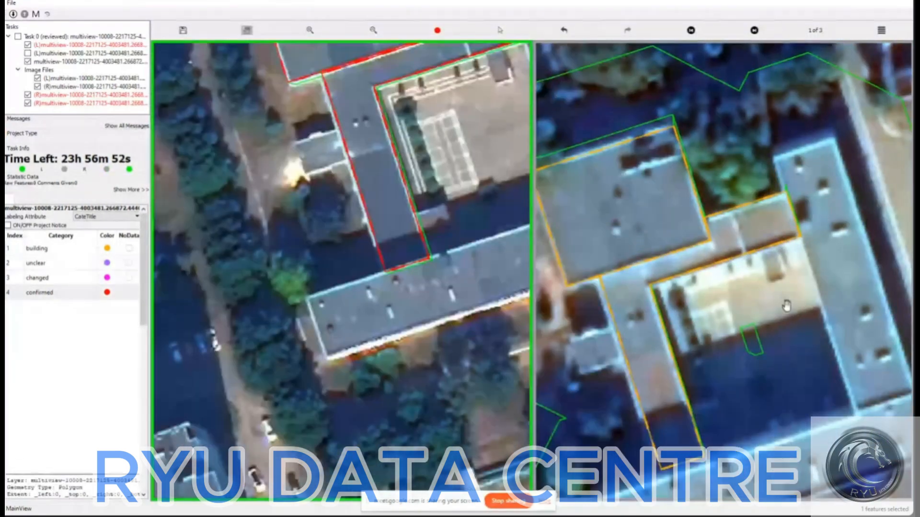
{"action": "scroll", "coordinate": [786, 305], "scroll_direction": "down", "scroll_amount": 1}
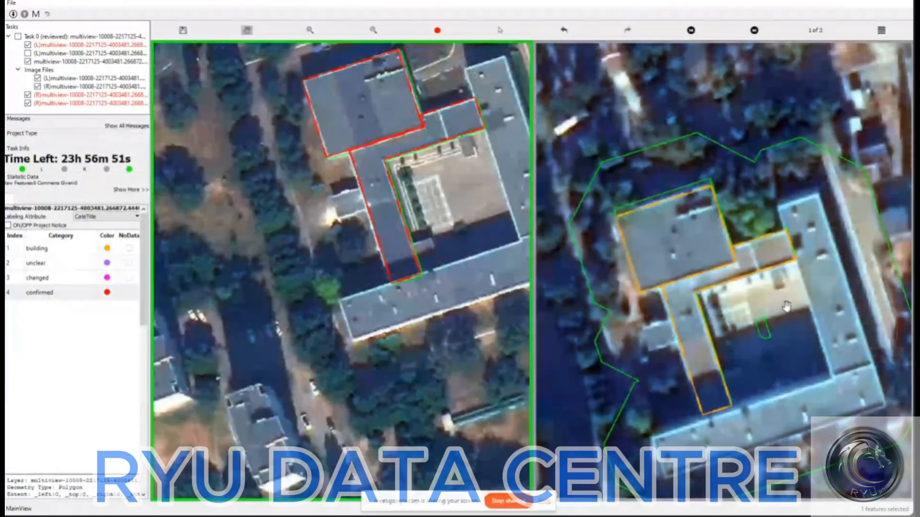
{"action": "key", "text": "4"}
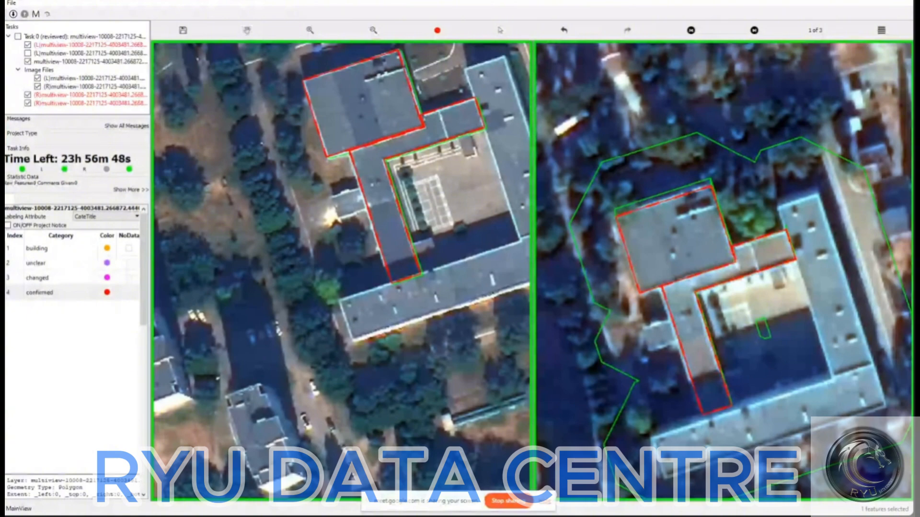
{"action": "key", "text": "Right"}
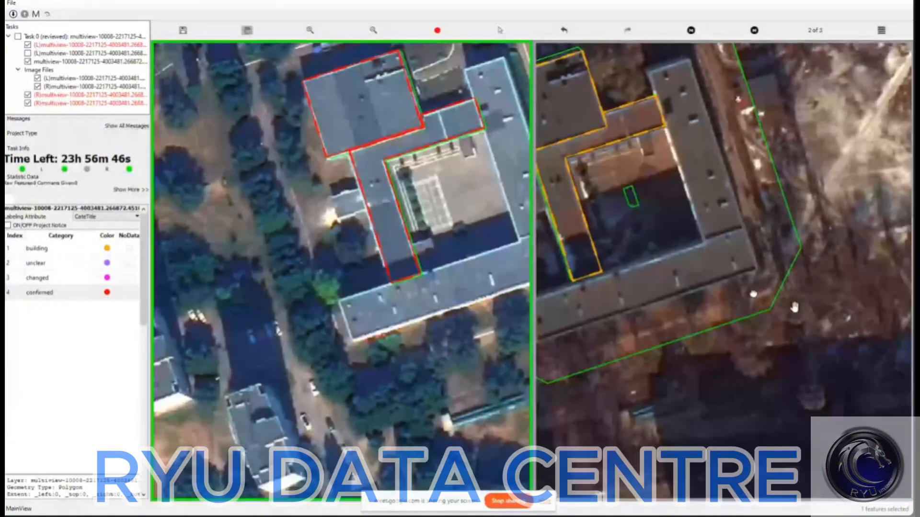
Step: Check the square block's and connecting wing's outlines in the second comparison image and mark both as confirmed
{"action": "left_click_drag", "start_coordinate": [707, 257], "coordinate": [813, 357]}
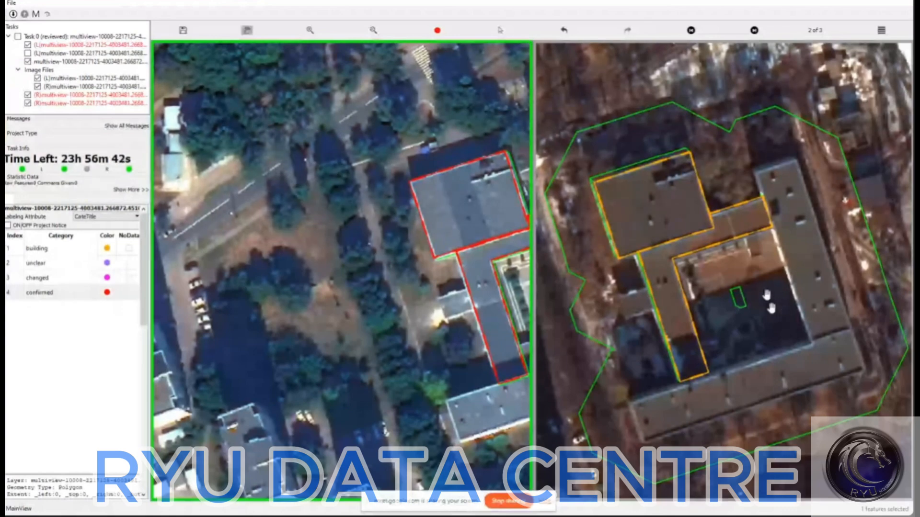
{"action": "scroll", "coordinate": [766, 295], "scroll_direction": "up", "scroll_amount": 3}
{"action": "left_click", "coordinate": [596, 289]}
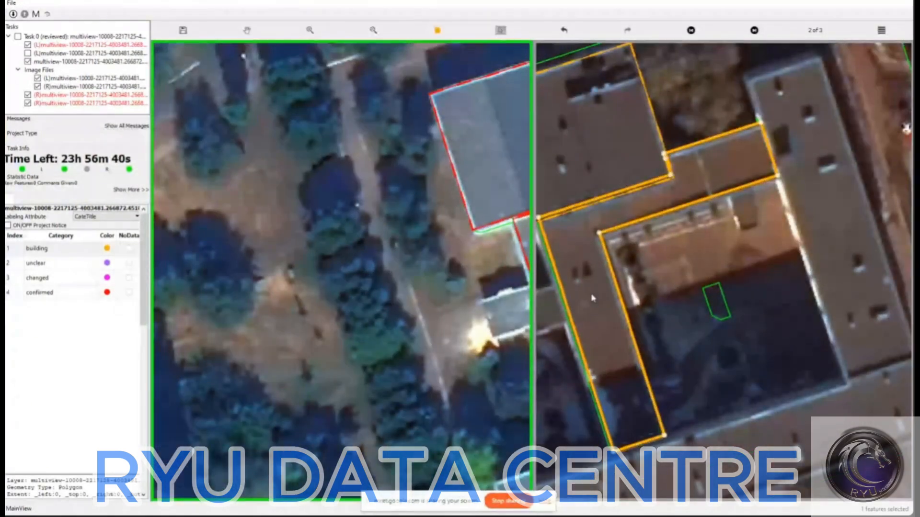
{"action": "key", "text": "space"}
{"action": "left_click_drag", "start_coordinate": [718, 328], "coordinate": [794, 328]}
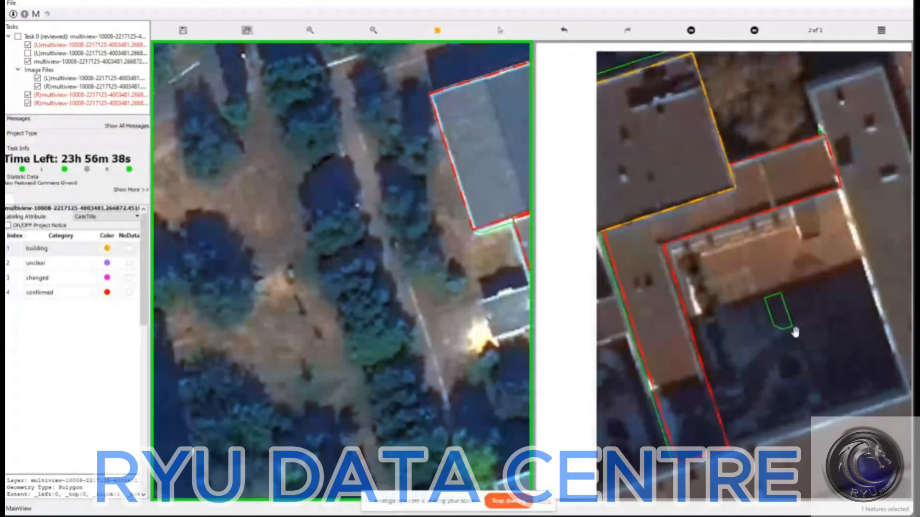
{"action": "scroll", "coordinate": [493, 271], "scroll_direction": "down", "scroll_amount": 2}
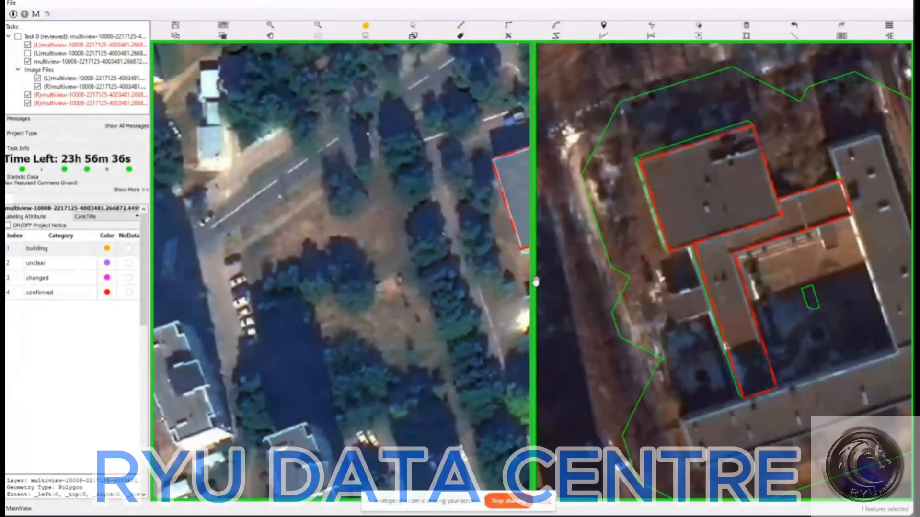
Step: Select the connecting wing's outline in the left image and mark it as confirmed again
{"action": "left_click", "coordinate": [470, 311]}
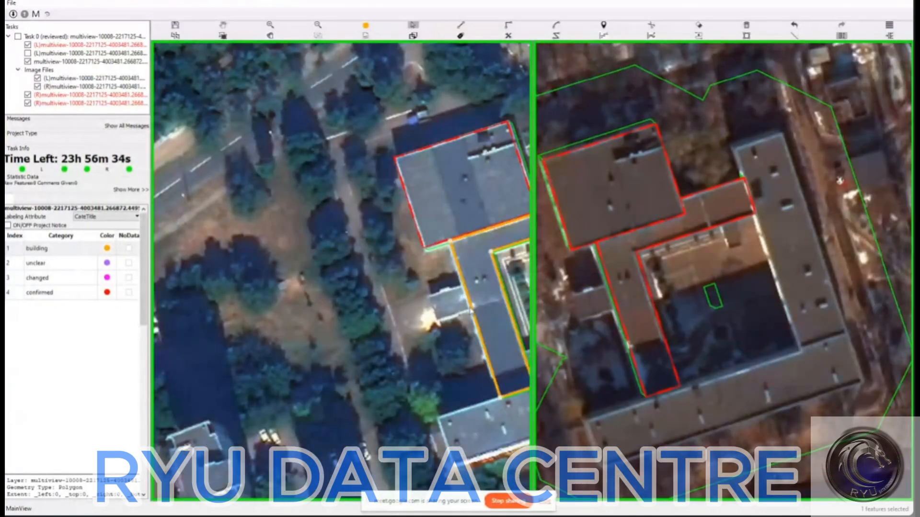
{"action": "key", "text": "space"}
{"action": "left_click_drag", "start_coordinate": [425, 341], "coordinate": [359, 335]}
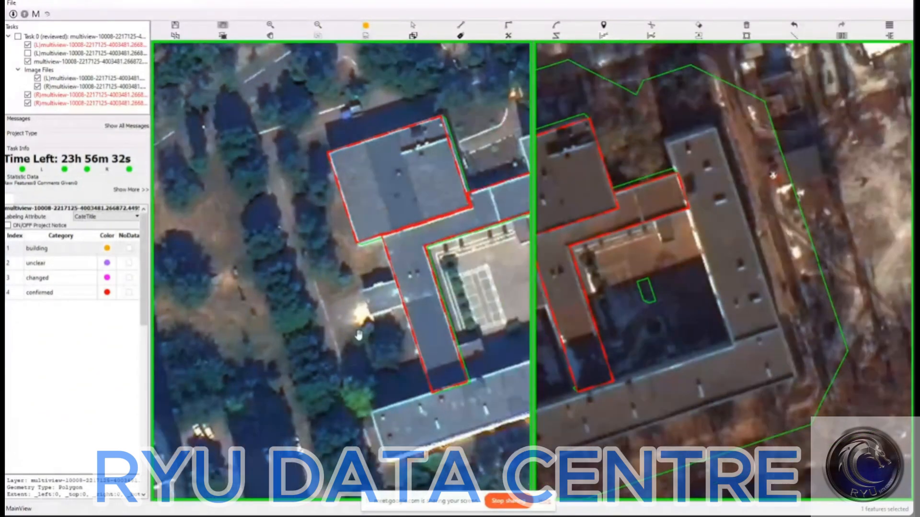
Step: Outline a short rectangular section of the courtyard's right-hand wing, where the connecting wing meets it, in the left image
{"action": "left_click_drag", "start_coordinate": [677, 332], "coordinate": [743, 339]}
{"action": "left_click_drag", "start_coordinate": [575, 331], "coordinate": [404, 303]}
{"action": "left_click", "coordinate": [426, 151]}
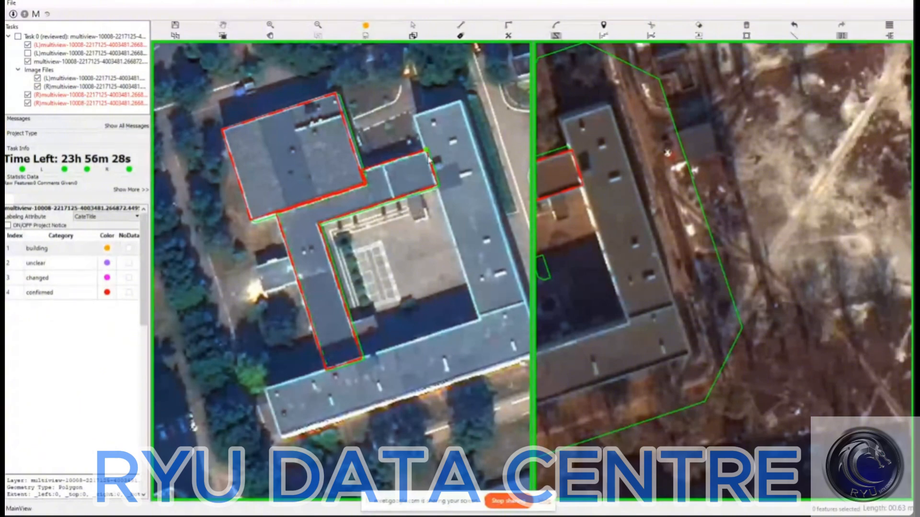
{"action": "left_click", "coordinate": [444, 187]}
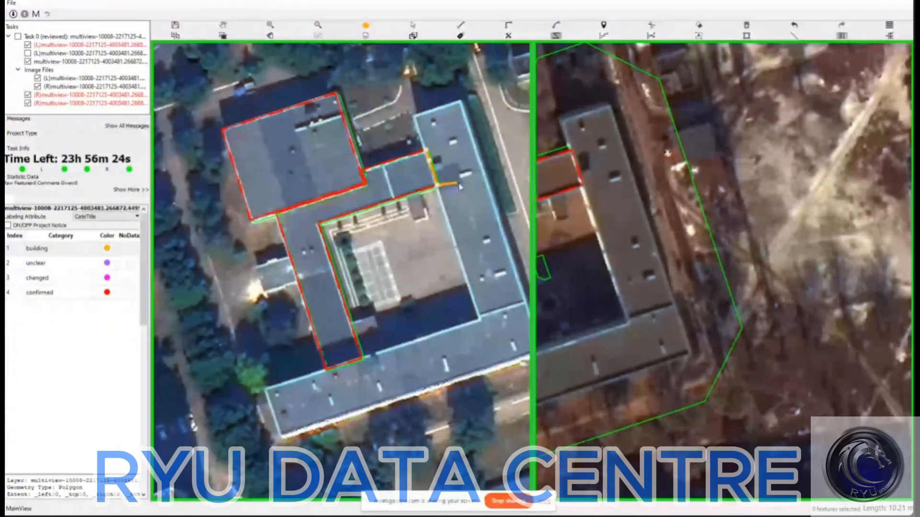
{"action": "key", "text": "Escape"}
{"action": "left_click", "coordinate": [425, 152]}
{"action": "left_click", "coordinate": [436, 184]}
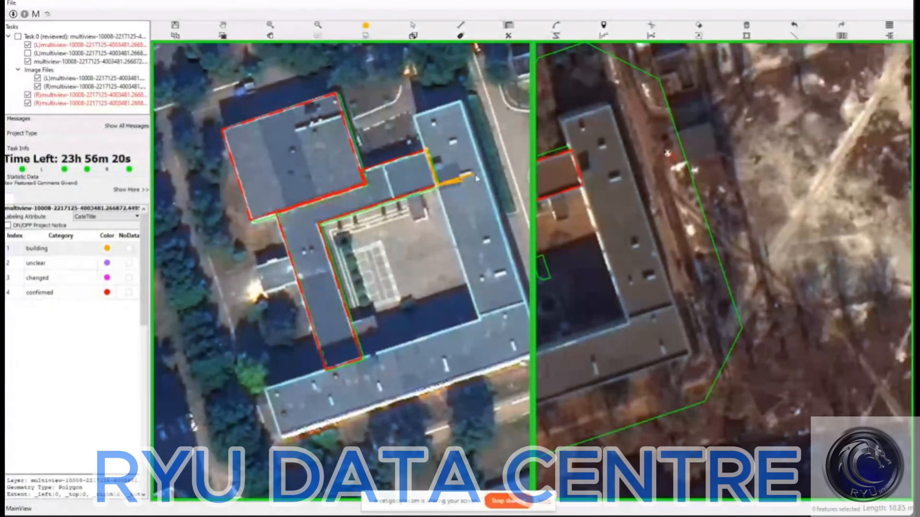
{"action": "left_click", "coordinate": [477, 173]}
{"action": "left_click", "coordinate": [466, 137]}
{"action": "left_click", "coordinate": [427, 152]}
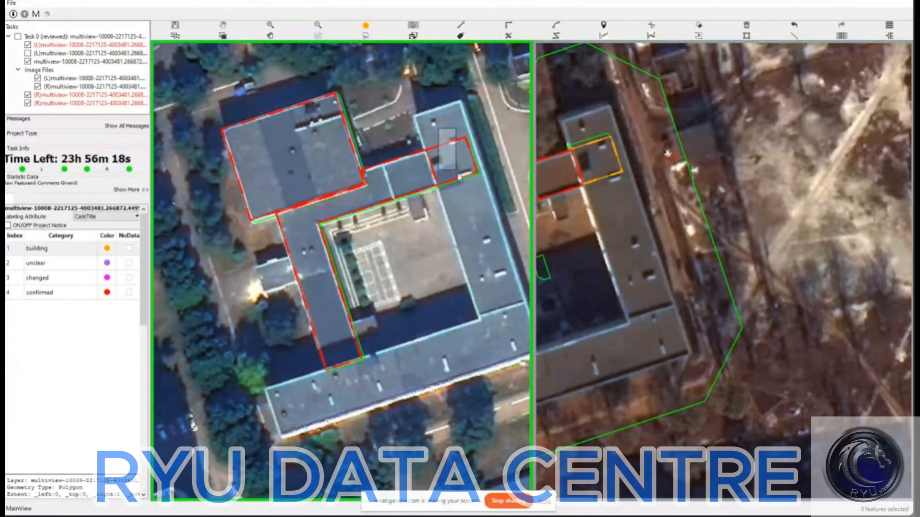
Step: Mark the right-hand wing's section as confirmed and stretch it down to the lower wing and up to the wing's upper end
{"action": "key", "text": "4"}
{"action": "left_click_drag", "start_coordinate": [459, 179], "coordinate": [502, 314]}
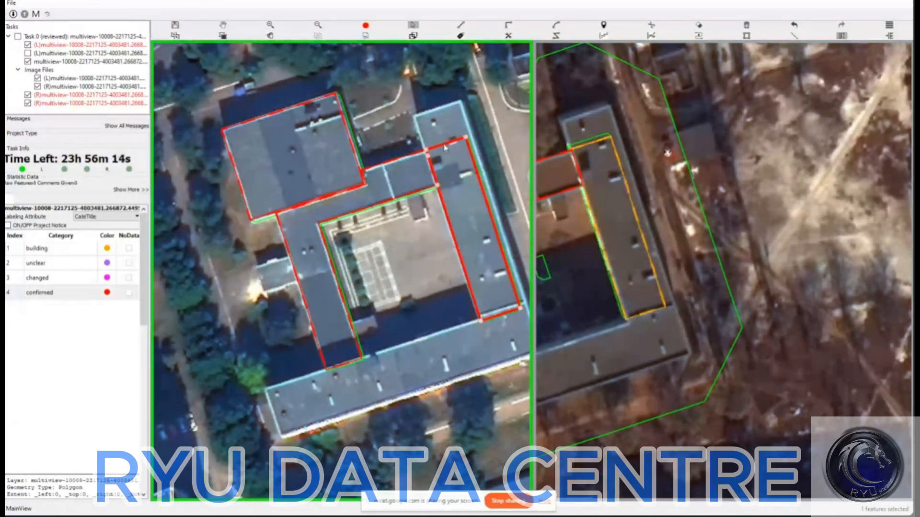
{"action": "left_click_drag", "start_coordinate": [445, 148], "coordinate": [433, 111]}
Step: Stretch the right-hand wing's outline across the lower wing to that wing's outer roof edge in the left image
{"action": "key", "text": "space"}
{"action": "left_click_drag", "start_coordinate": [506, 318], "coordinate": [463, 205]}
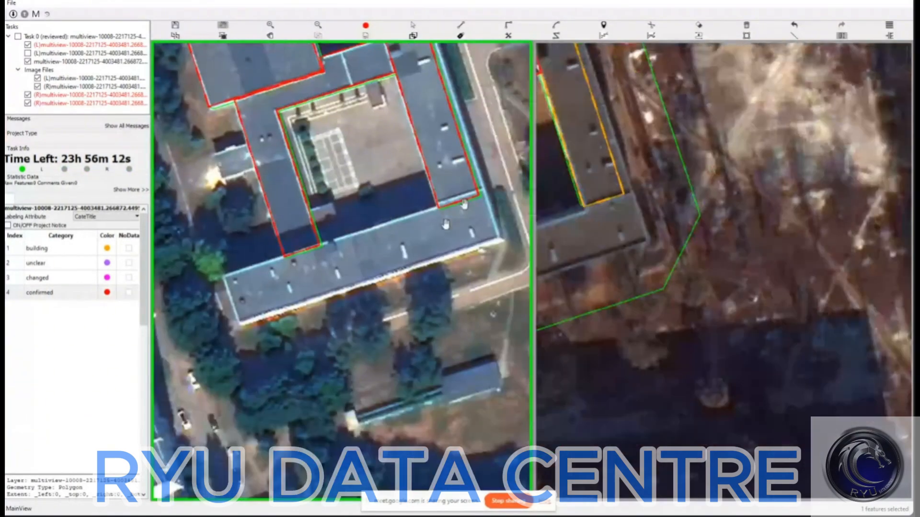
{"action": "key", "text": "r"}
{"action": "left_click", "coordinate": [478, 195]}
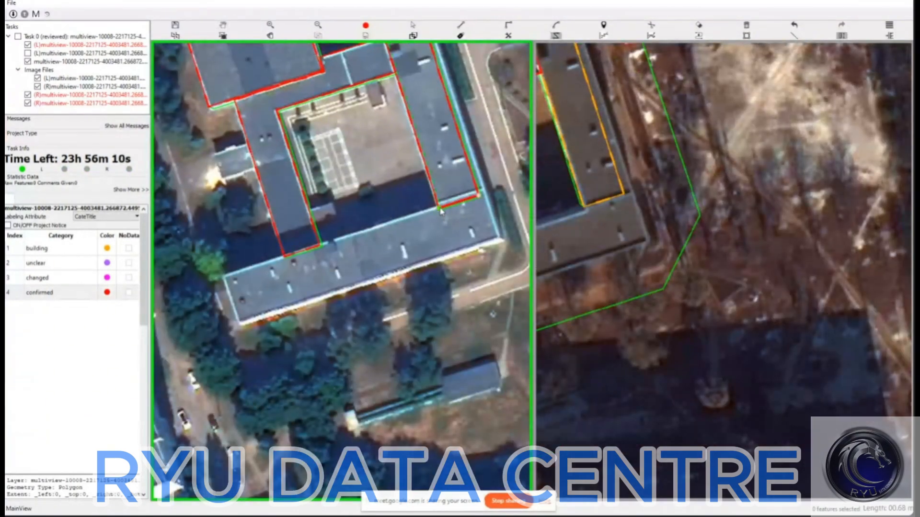
{"action": "double_click", "coordinate": [439, 208]}
{"action": "key", "text": "Escape"}
{"action": "left_click_drag", "start_coordinate": [457, 205], "coordinate": [470, 250]}
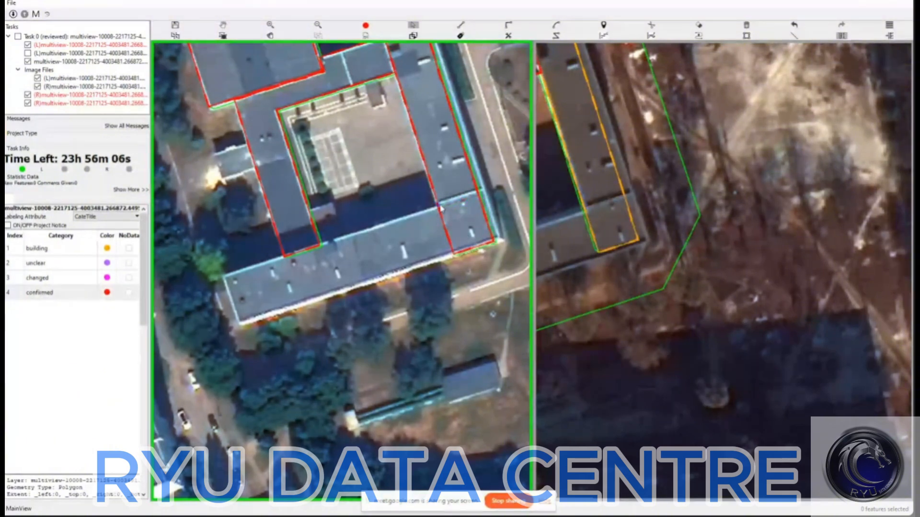
{"action": "key", "text": "r"}
{"action": "left_click", "coordinate": [454, 254]}
{"action": "key", "text": "Escape"}
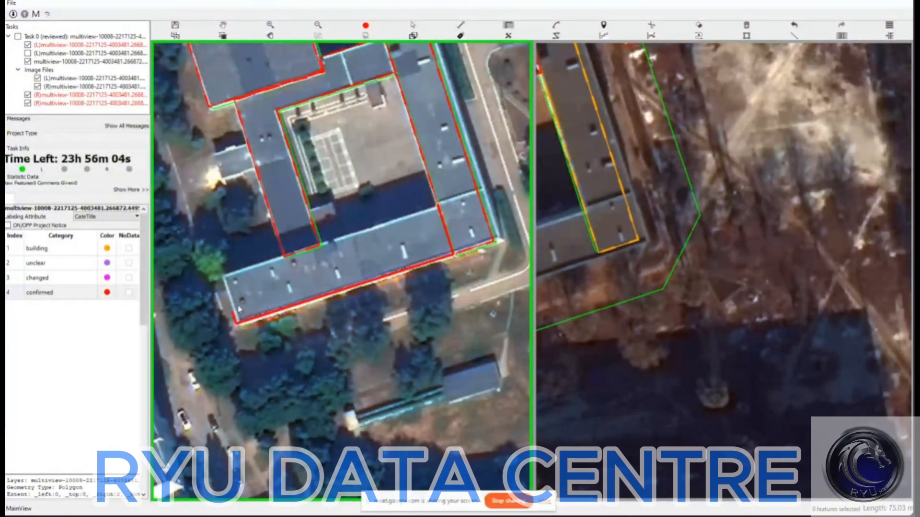
{"action": "key", "text": "r"}
{"action": "left_click", "coordinate": [288, 254]}
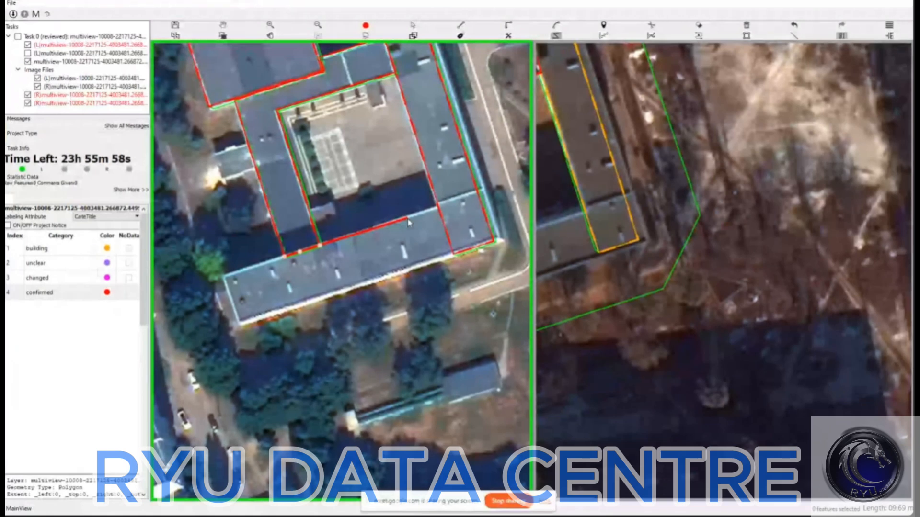
{"action": "key", "text": "Escape"}
{"action": "key", "text": "a"}
{"action": "left_click", "coordinate": [439, 207]}
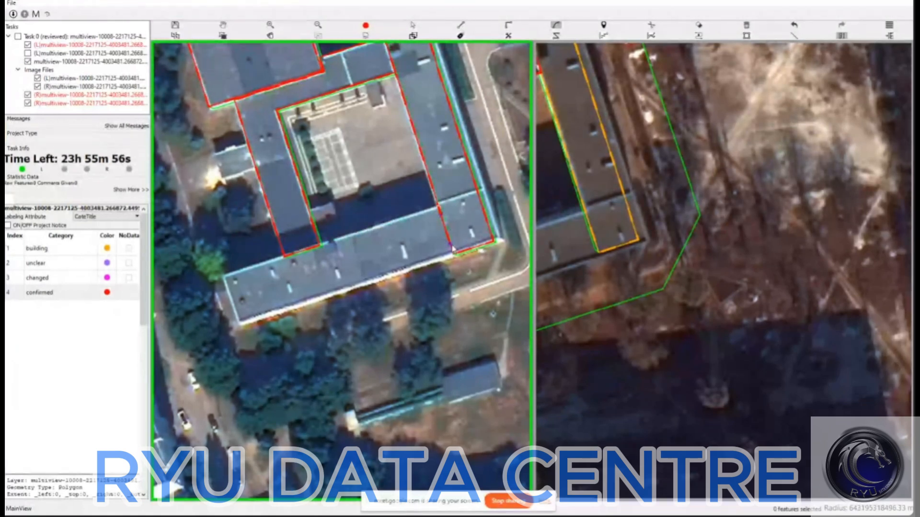
{"action": "key", "text": "Escape"}
{"action": "key", "text": "r"}
{"action": "left_click", "coordinate": [437, 208]}
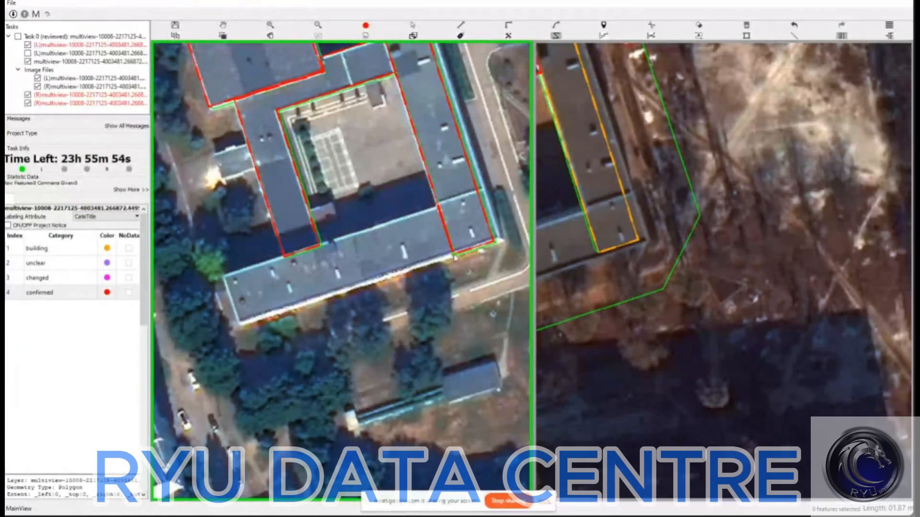
{"action": "left_click", "coordinate": [454, 254]}
{"action": "left_click", "coordinate": [238, 320]}
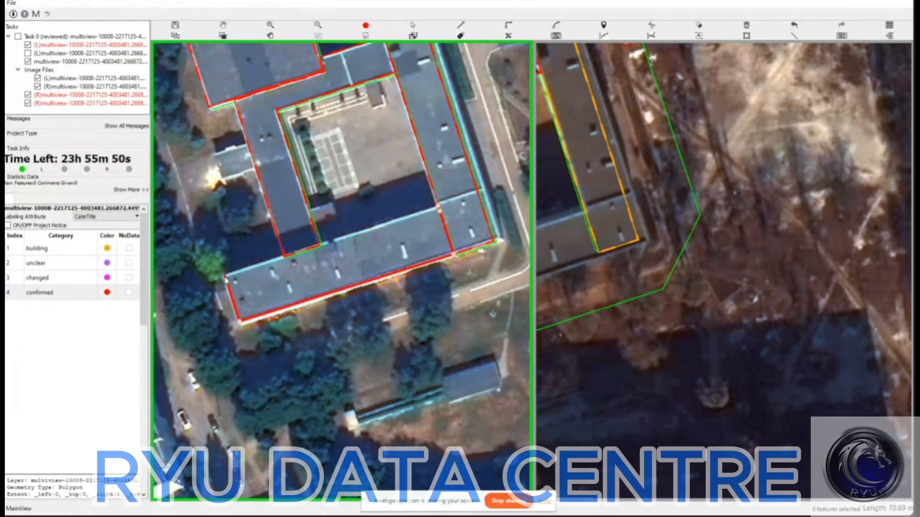
{"action": "key", "text": "Escape"}
Step: Select all the roof outlines drawn on the building complex and delete them
{"action": "left_click_drag", "start_coordinate": [399, 195], "coordinate": [421, 326]}
{"action": "mouse_move", "coordinate": [389, 265]}
{"action": "left_mouse_down"}
{"action": "mouse_move", "coordinate": [413, 236]}
{"action": "mouse_move", "coordinate": [404, 259]}
{"action": "left_mouse_up"}
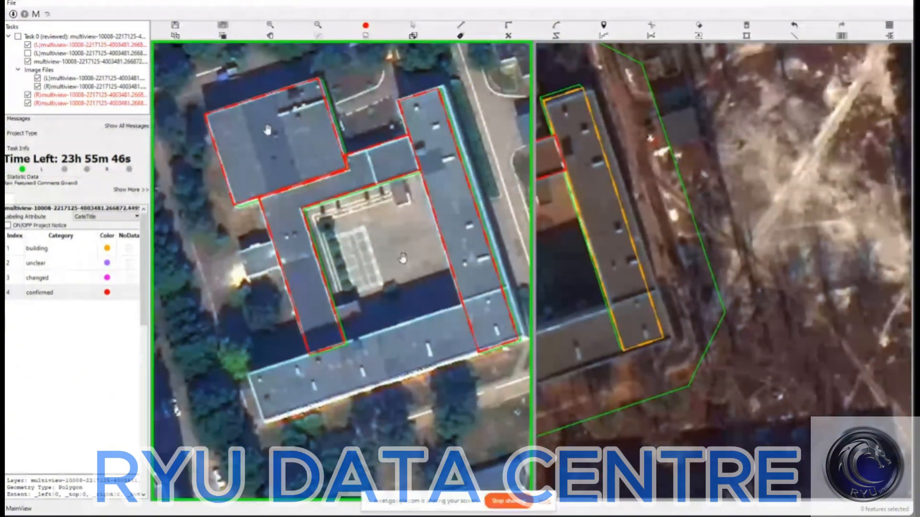
{"action": "key", "text": "s"}
{"action": "left_click_drag", "start_coordinate": [225, 82], "coordinate": [525, 385]}
{"action": "key", "text": "Delete"}
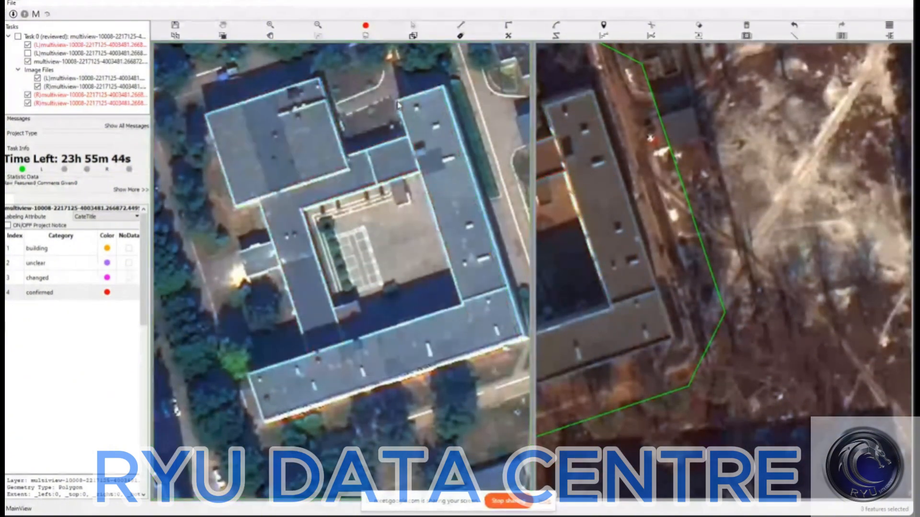
Step: Outline the full right-hand wing's roof, from its upper end to the lower wing's outer edge, as confirmed in the left image
{"action": "left_click", "coordinate": [444, 86]}
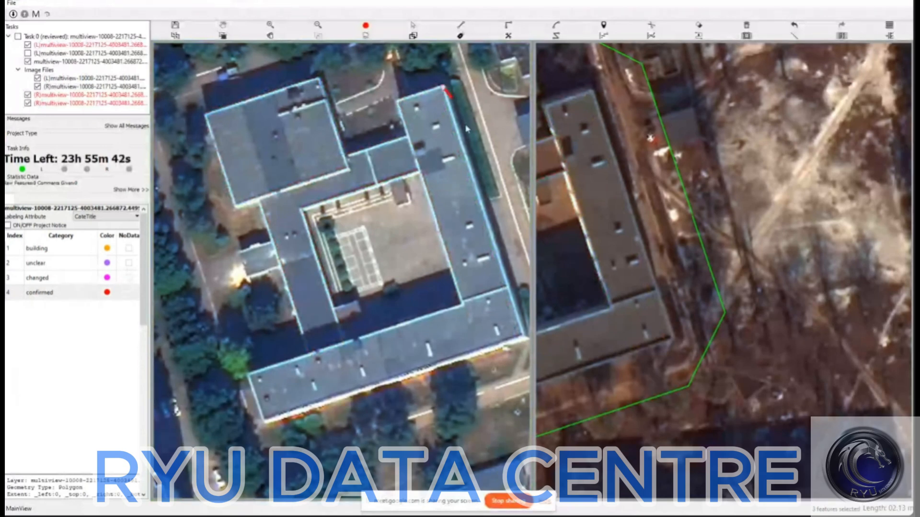
{"action": "left_click", "coordinate": [523, 337]}
{"action": "left_click", "coordinate": [464, 306]}
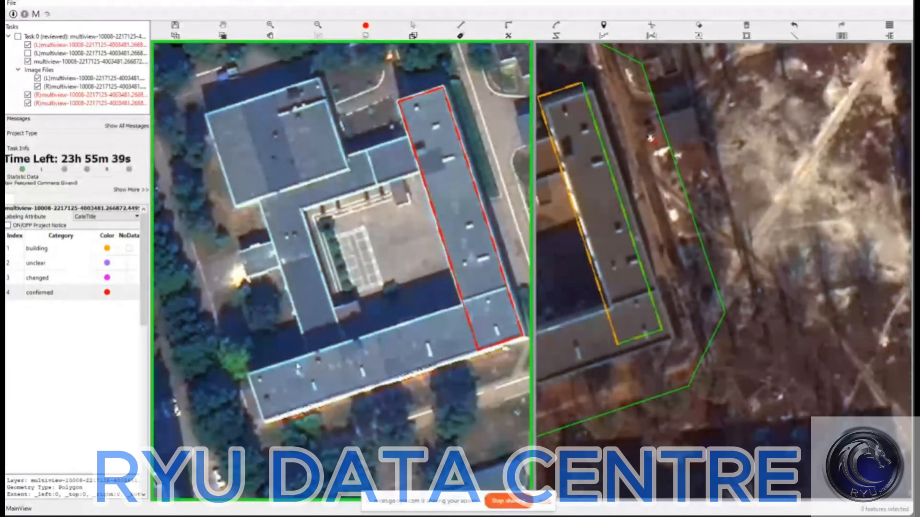
Step: Outline the long lower wing's roof in the left image and merge it with the right-hand wing's outline into one L-shaped polygon
{"action": "left_click", "coordinate": [461, 306]}
{"action": "left_click", "coordinate": [252, 374]}
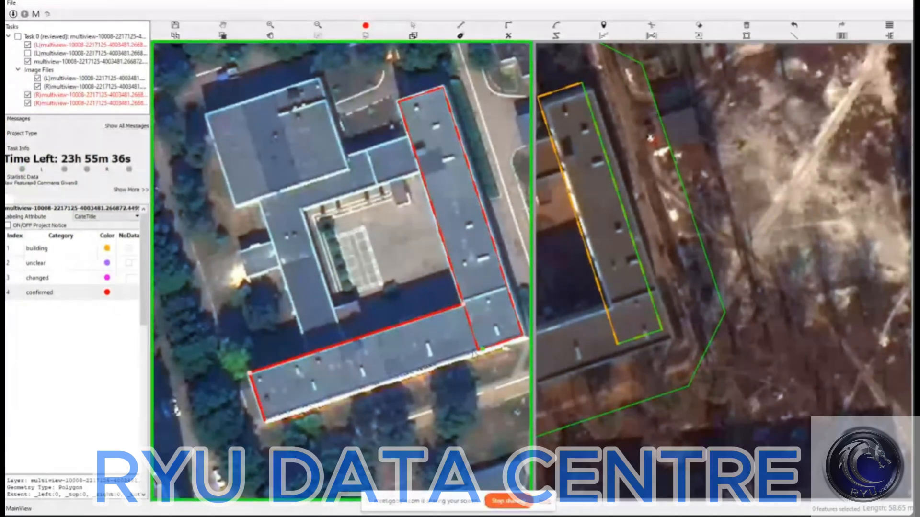
{"action": "left_click", "coordinate": [477, 351]}
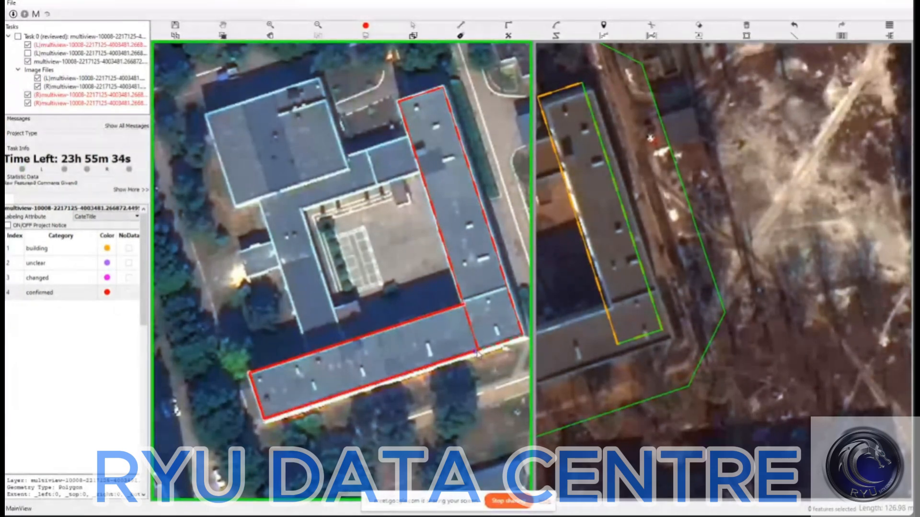
{"action": "right_click", "coordinate": [478, 352]}
{"action": "key", "text": "s"}
{"action": "left_click_drag", "start_coordinate": [395, 299], "coordinate": [436, 355]}
Step: Fit the L-shaped outline's projection to the building's roof across the right-hand views and apply the adjusted position
{"action": "scroll", "coordinate": [325, 277], "scroll_direction": "down", "scroll_amount": 2}
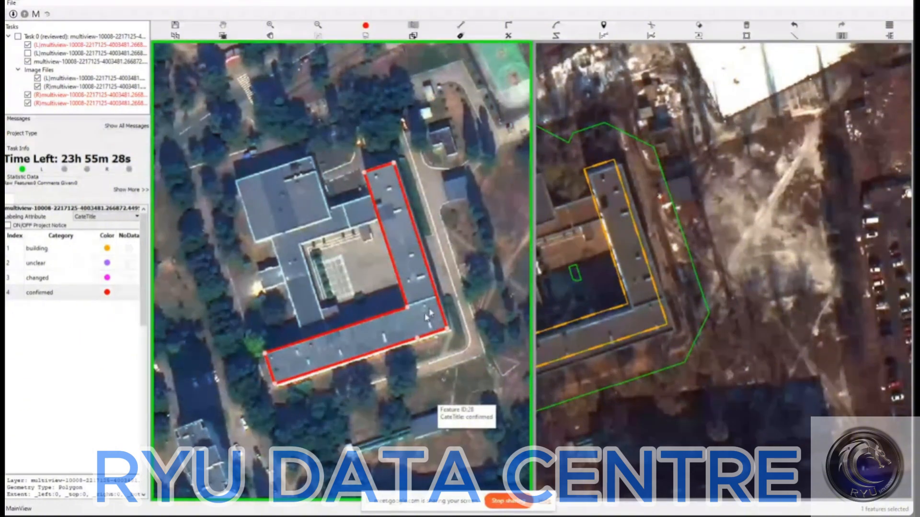
{"action": "mouse_move", "coordinate": [650, 387]}
{"action": "left_mouse_down"}
{"action": "mouse_move", "coordinate": [671, 384]}
{"action": "mouse_move", "coordinate": [663, 385]}
{"action": "left_mouse_up"}
{"action": "key", "text": "Right"}
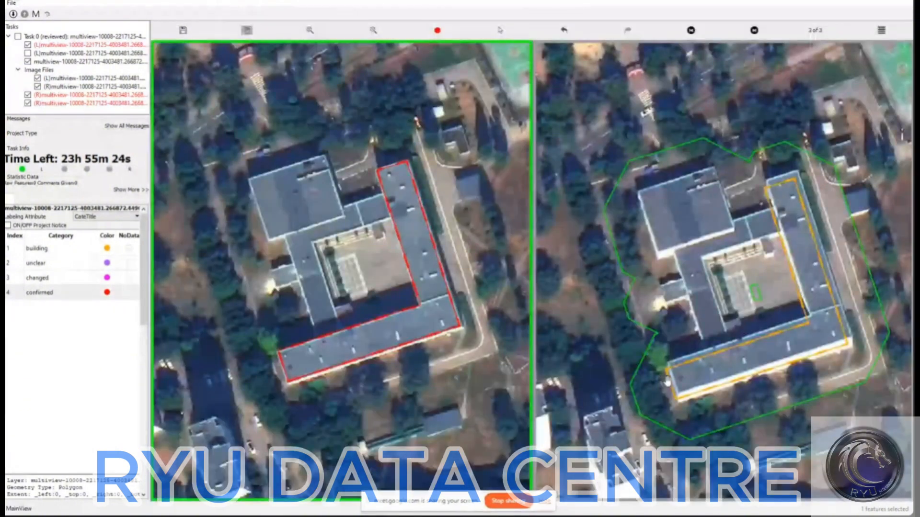
{"action": "key", "text": "Right"}
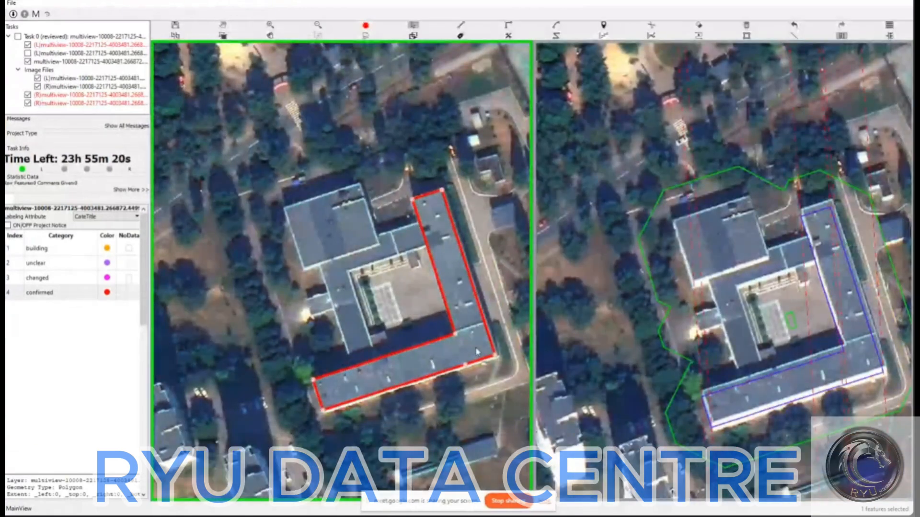
{"action": "left_click_drag", "start_coordinate": [472, 352], "coordinate": [482, 349]}
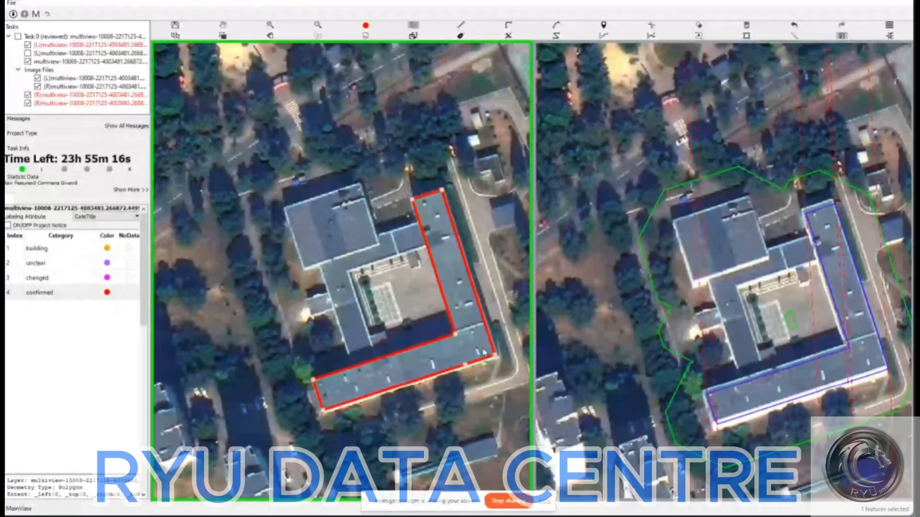
{"action": "left_click", "coordinate": [481, 351]}
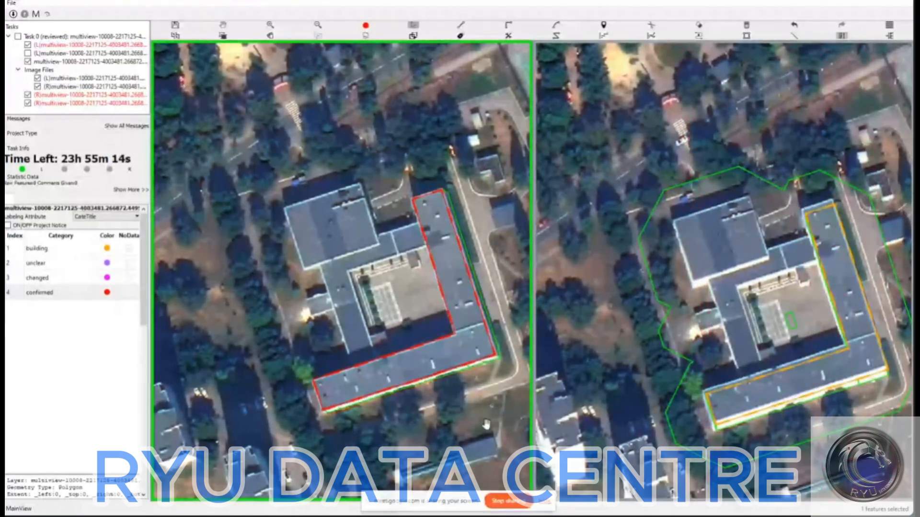
{"action": "left_click_drag", "start_coordinate": [503, 383], "coordinate": [487, 372]}
Step: Set the L-shaped building's projected outline to the confirmed category in all three right-hand views
{"action": "left_click_drag", "start_coordinate": [743, 342], "coordinate": [826, 416]}
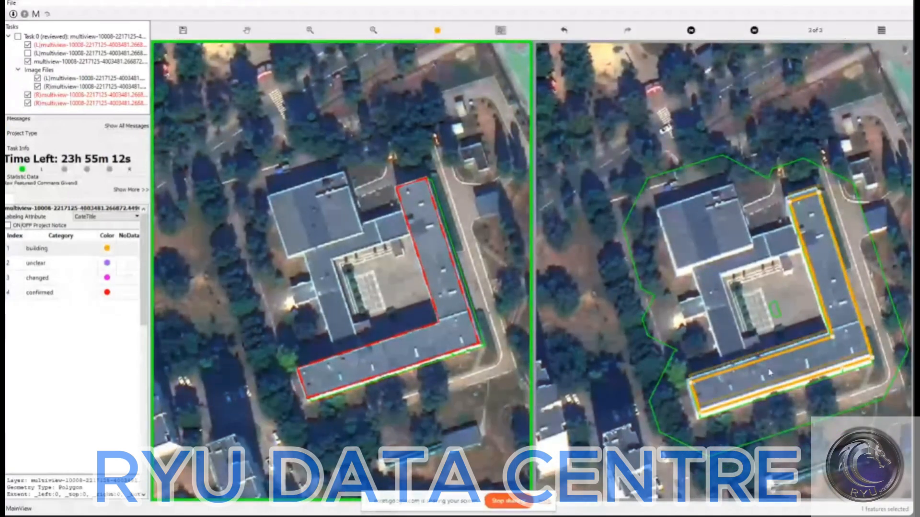
{"action": "key", "text": "4"}
{"action": "key", "text": "Right"}
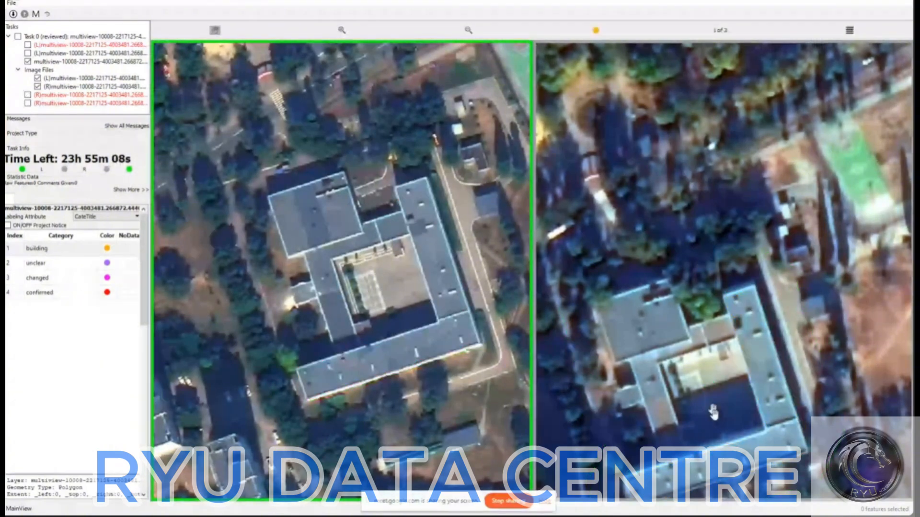
{"action": "left_click_drag", "start_coordinate": [721, 425], "coordinate": [739, 371]}
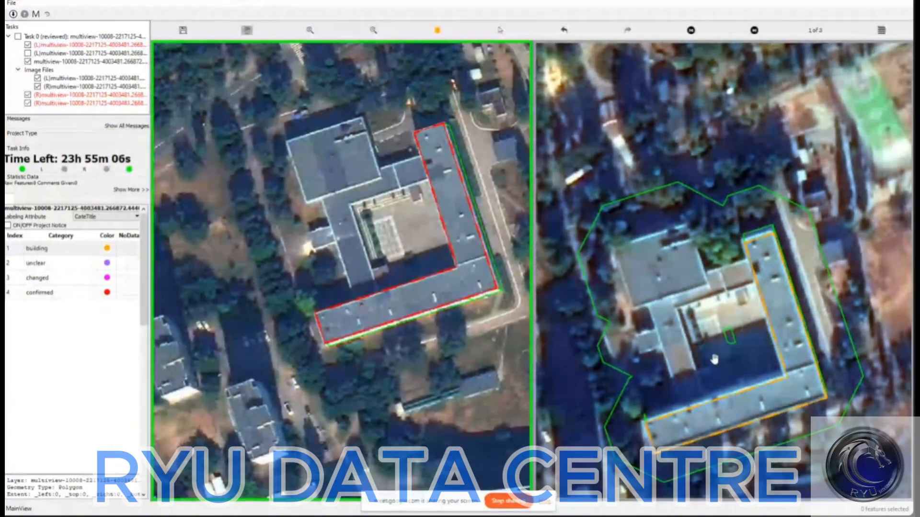
{"action": "key", "text": "4"}
{"action": "key", "text": "Right"}
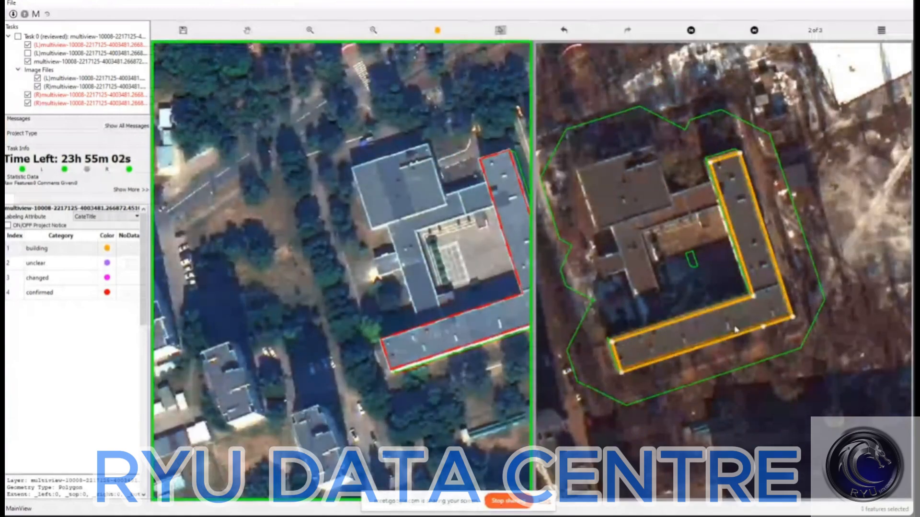
{"action": "key", "text": "4"}
{"action": "key", "text": "Right"}
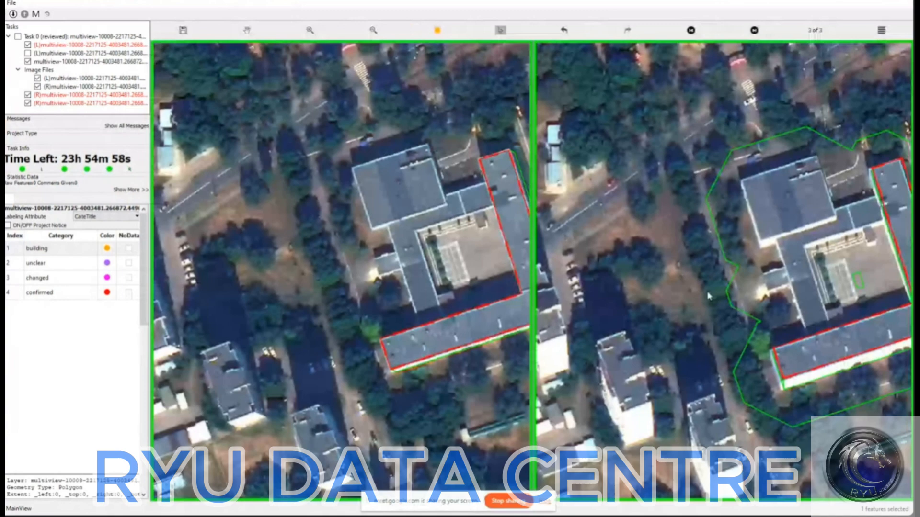
Step: Outline the connecting wing's roof in the left image, from the right-hand wing's inner edge to the courtyard's far inner corner
{"action": "left_click_drag", "start_coordinate": [709, 297], "coordinate": [615, 297]}
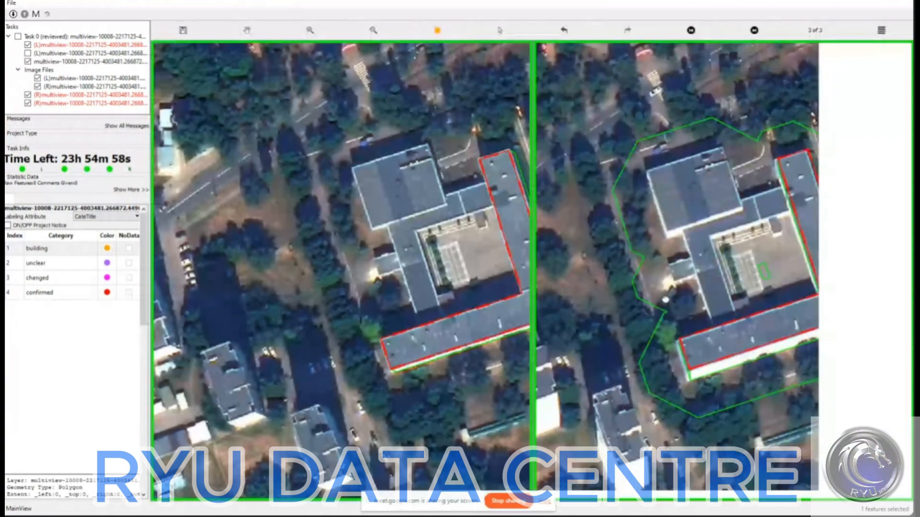
{"action": "scroll", "coordinate": [431, 270], "scroll_direction": "up", "scroll_amount": 2}
{"action": "left_click_drag", "start_coordinate": [384, 232], "coordinate": [531, 254]}
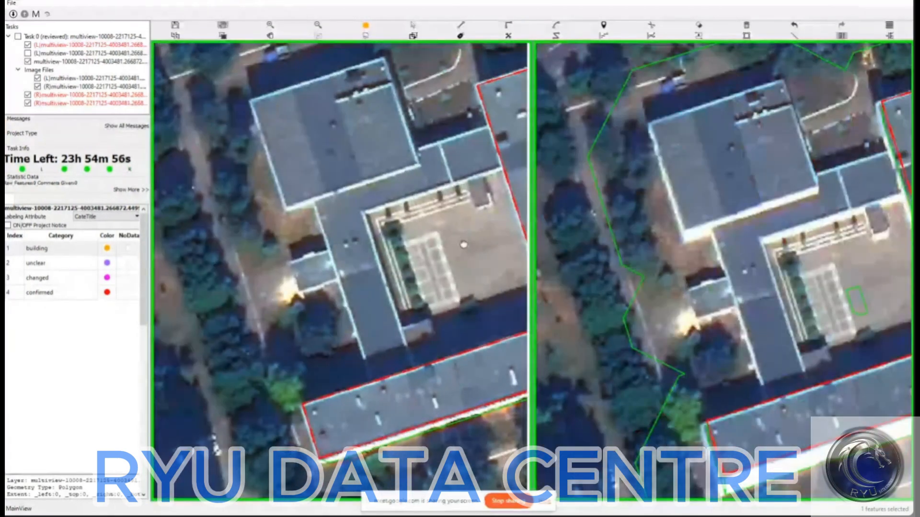
{"action": "left_click_drag", "start_coordinate": [461, 244], "coordinate": [400, 244]}
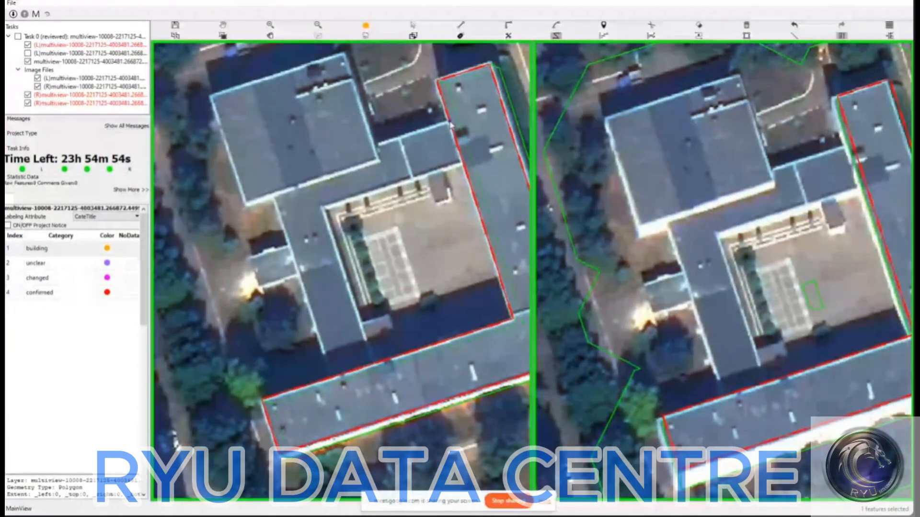
{"action": "left_click", "coordinate": [451, 124]}
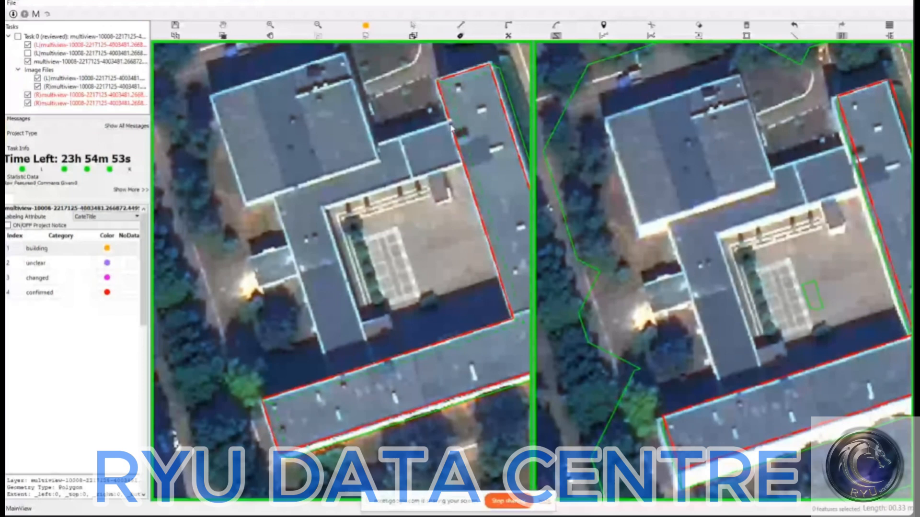
{"action": "left_click", "coordinate": [463, 164]}
{"action": "left_click", "coordinate": [328, 205]}
{"action": "left_click", "coordinate": [315, 164]}
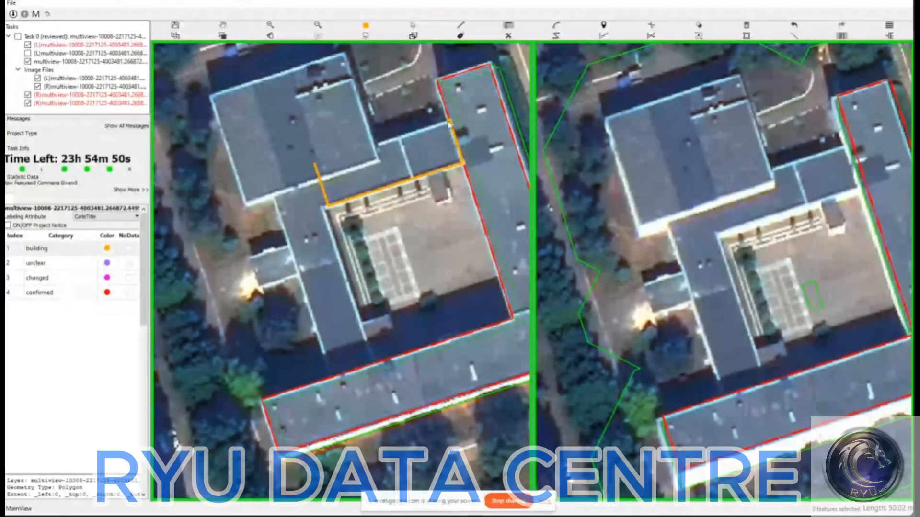
Step: Extend the connecting wing's outline across the left-hand wing to its outer edge and finish it as a confirmed polygon
{"action": "key", "text": "s"}
{"action": "left_click_drag", "start_coordinate": [324, 193], "coordinate": [279, 209]}
{"action": "key", "text": "space"}
{"action": "mouse_move", "coordinate": [393, 232]}
{"action": "left_mouse_down"}
{"action": "mouse_move", "coordinate": [412, 220]}
{"action": "mouse_move", "coordinate": [385, 227]}
{"action": "left_mouse_up"}
{"action": "key", "text": "s"}
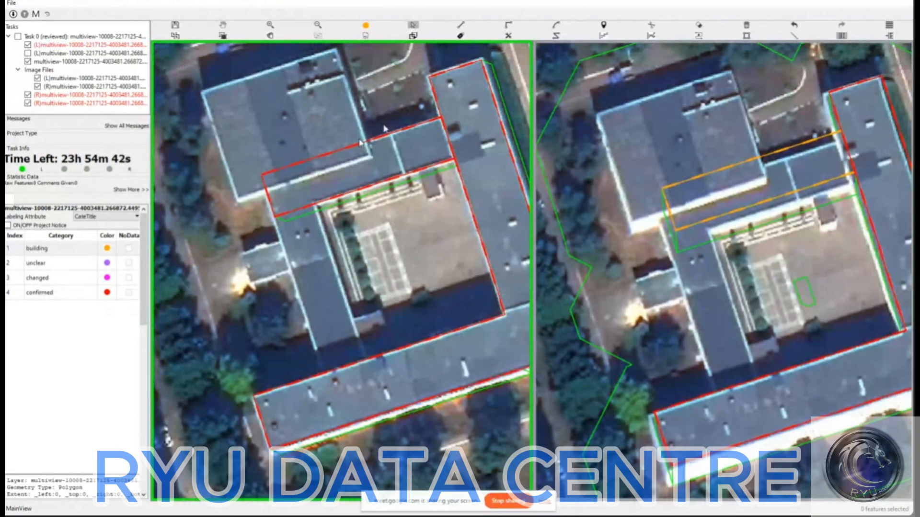
Step: Delete the connecting wing's roof outline and undo the deletion
{"action": "scroll", "coordinate": [360, 142], "scroll_direction": "down", "scroll_amount": 1}
{"action": "key", "text": "space"}
{"action": "left_click_drag", "start_coordinate": [385, 239], "coordinate": [375, 252]}
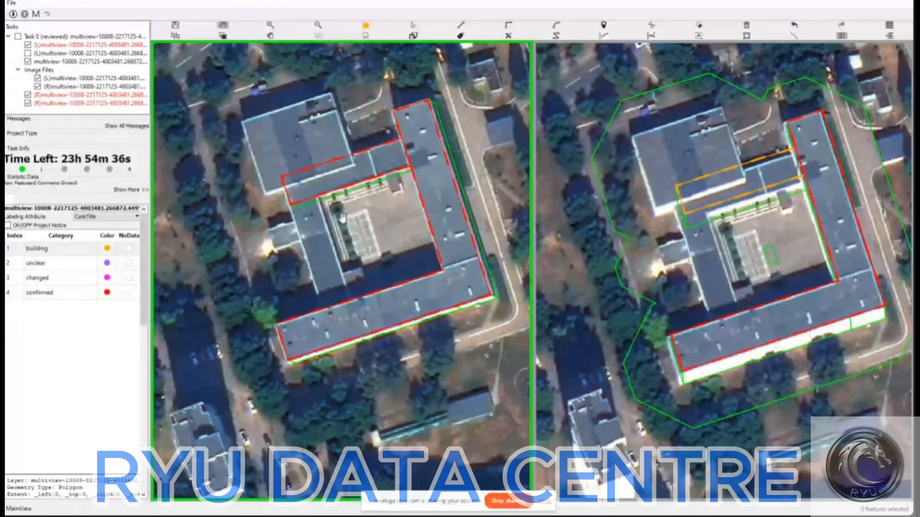
{"action": "key", "text": "s"}
{"action": "left_click_drag", "start_coordinate": [349, 151], "coordinate": [361, 243]}
{"action": "key", "text": "space"}
{"action": "key", "text": "space"}
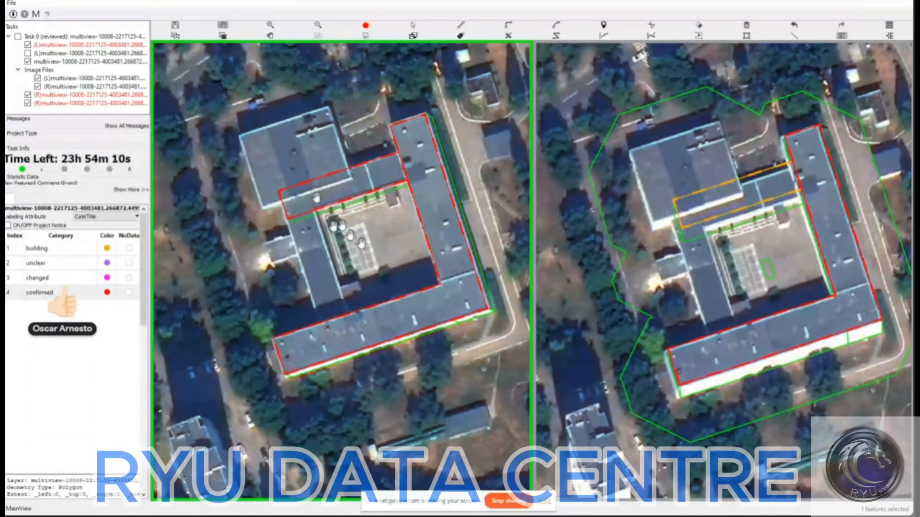
{"action": "key", "text": "Delete"}
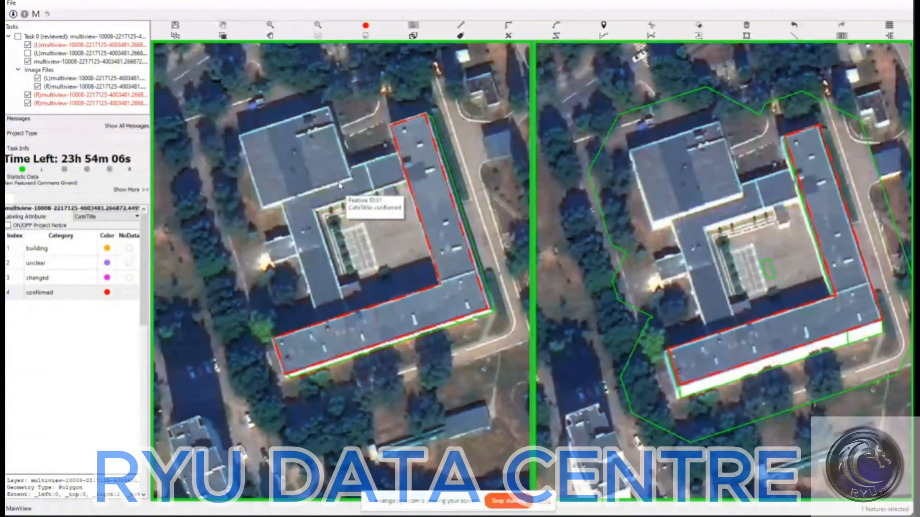
{"action": "scroll", "coordinate": [354, 196], "scroll_direction": "up", "scroll_amount": 4}
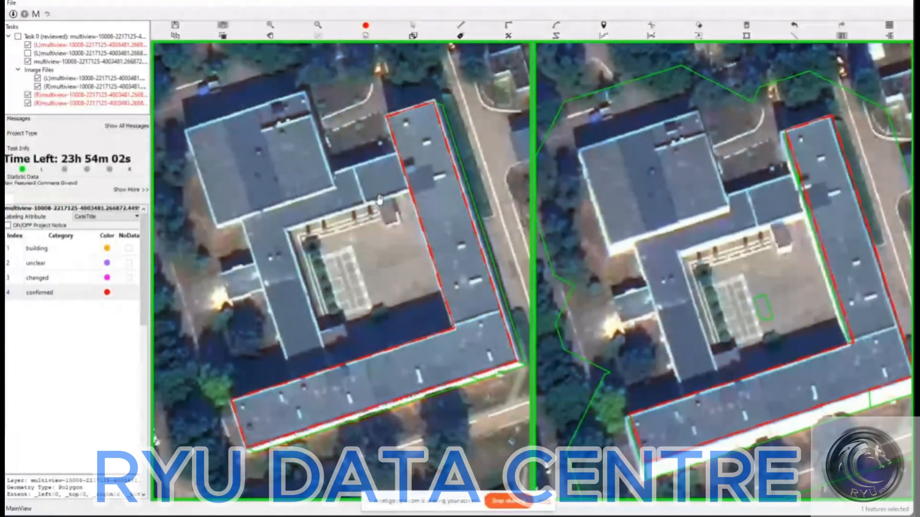
{"action": "left_click_drag", "start_coordinate": [367, 209], "coordinate": [379, 206]}
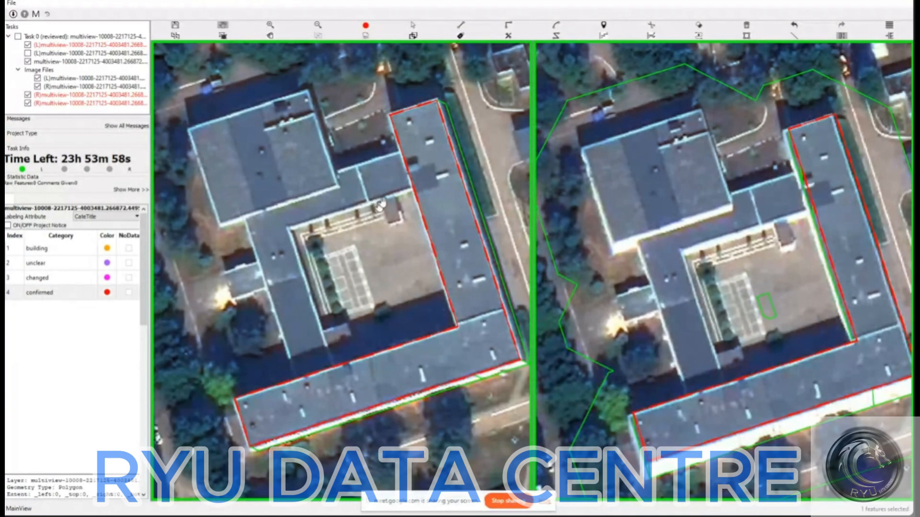
{"action": "left_click_drag", "start_coordinate": [381, 204], "coordinate": [398, 203]}
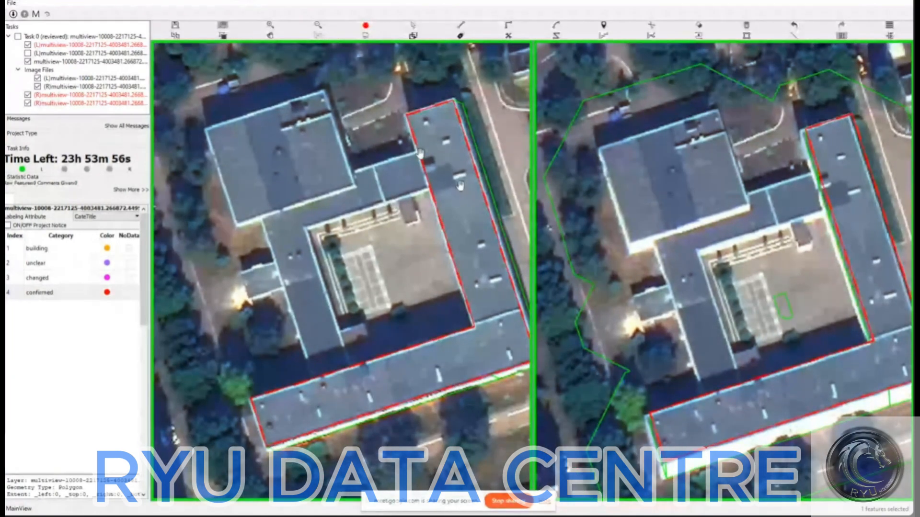
{"action": "key", "text": "ctrl+z"}
{"action": "key", "text": "space"}
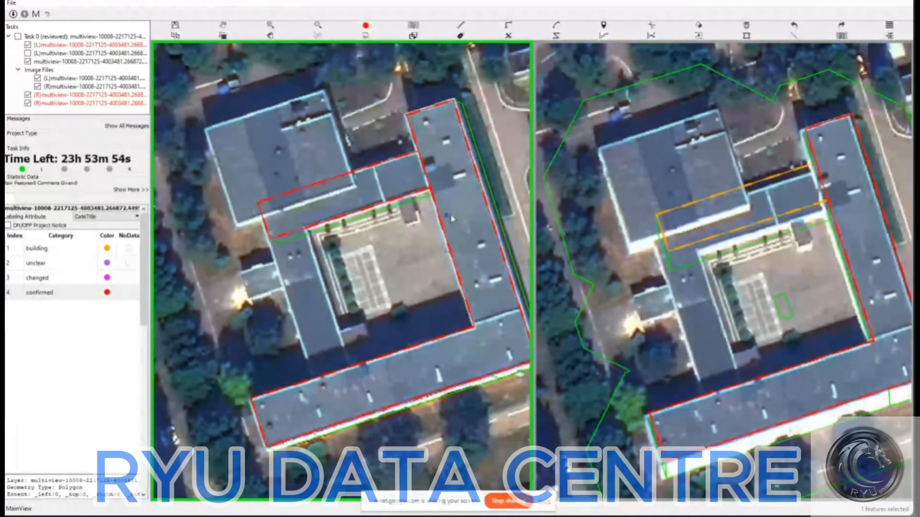
Step: Try to fit the connecting wing's projected outline to its roof in the right image
{"action": "key", "text": "space"}
{"action": "left_click_drag", "start_coordinate": [664, 210], "coordinate": [698, 248]}
{"action": "key", "text": "space"}
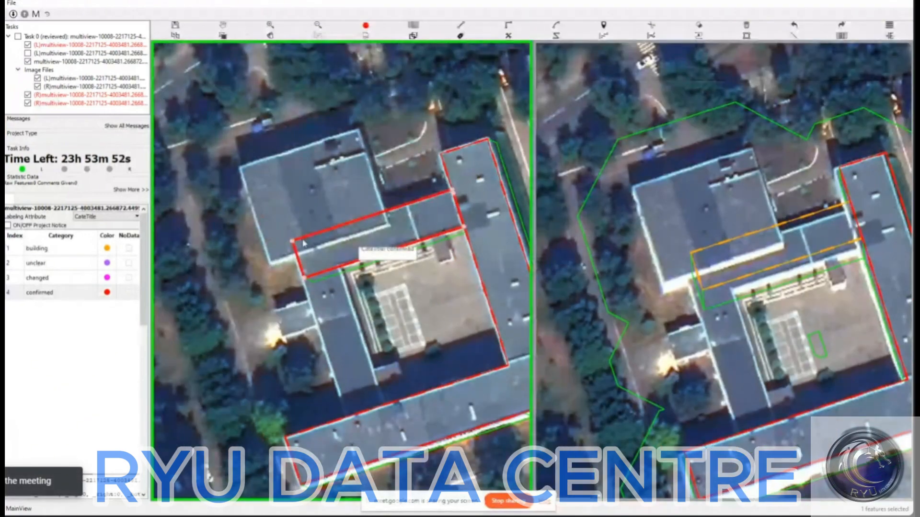
{"action": "left_click", "coordinate": [309, 252]}
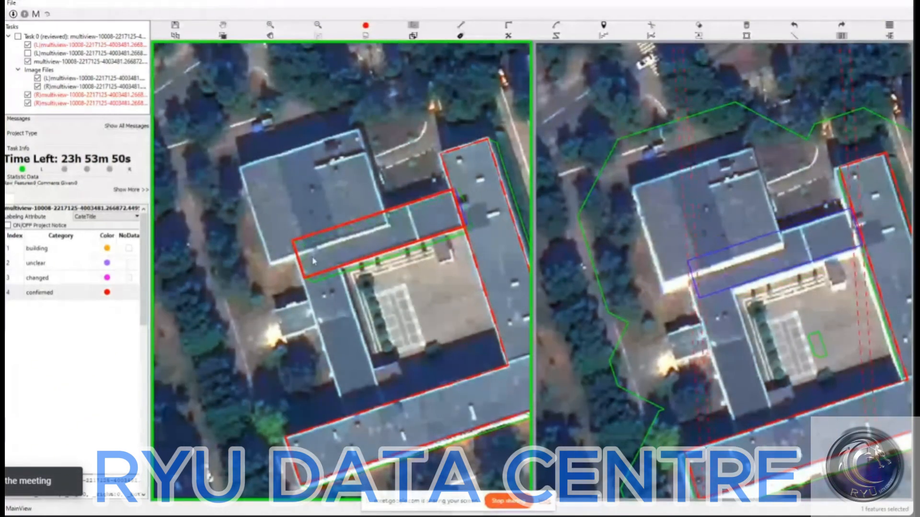
{"action": "key", "text": "Return"}
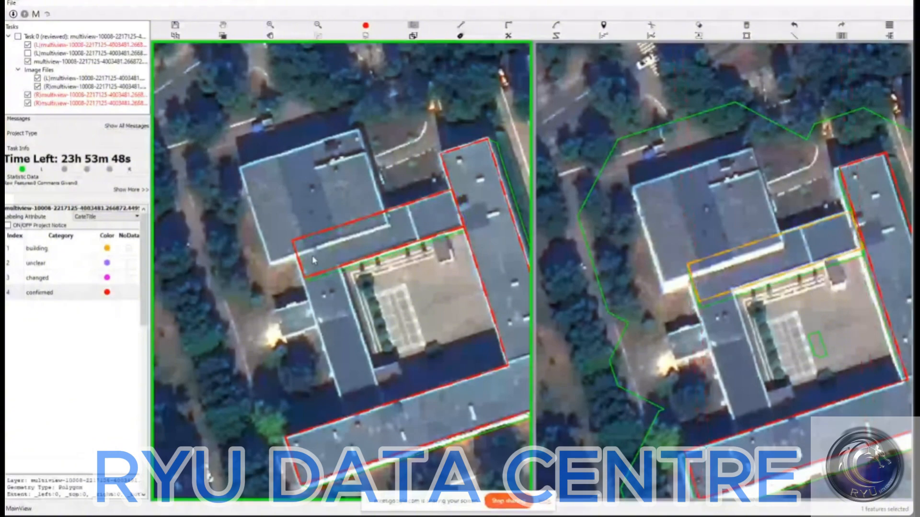
{"action": "key", "text": "space"}
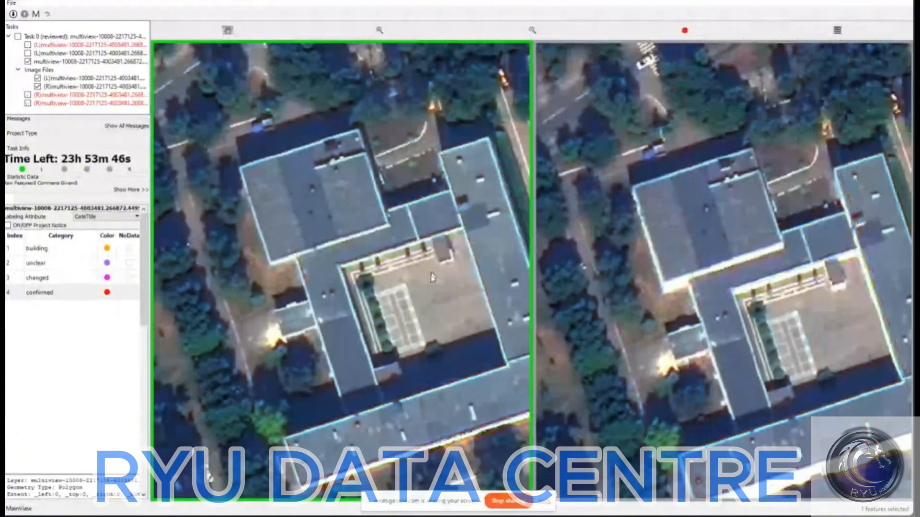
{"action": "key", "text": "space"}
{"action": "left_click_drag", "start_coordinate": [429, 274], "coordinate": [415, 265]}
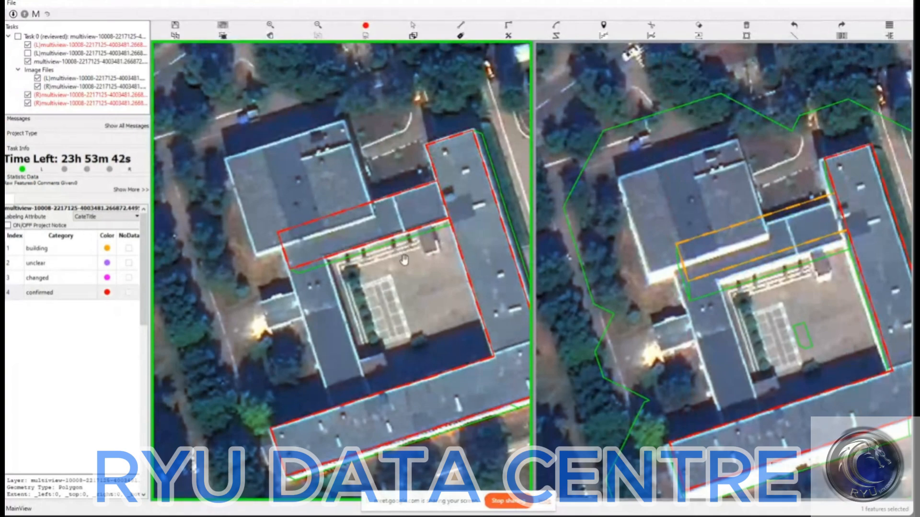
{"action": "left_click_drag", "start_coordinate": [404, 261], "coordinate": [393, 261]}
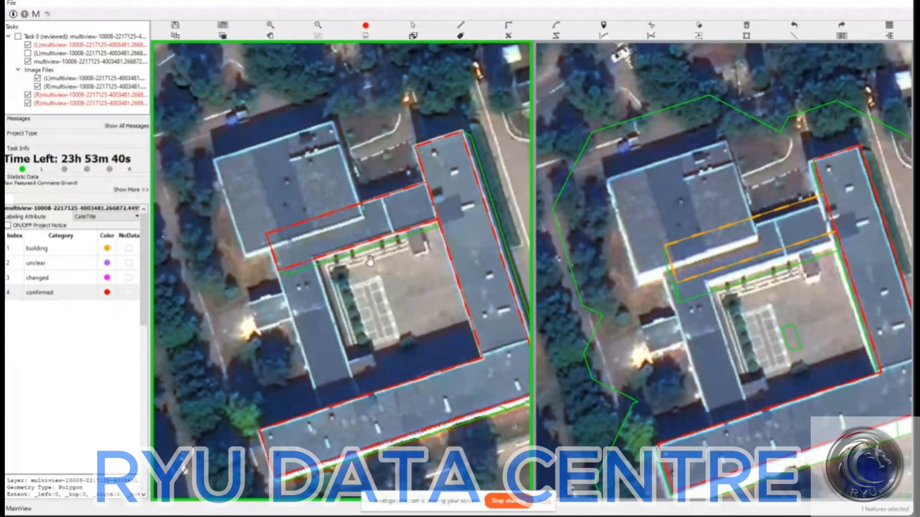
{"action": "key", "text": "space"}
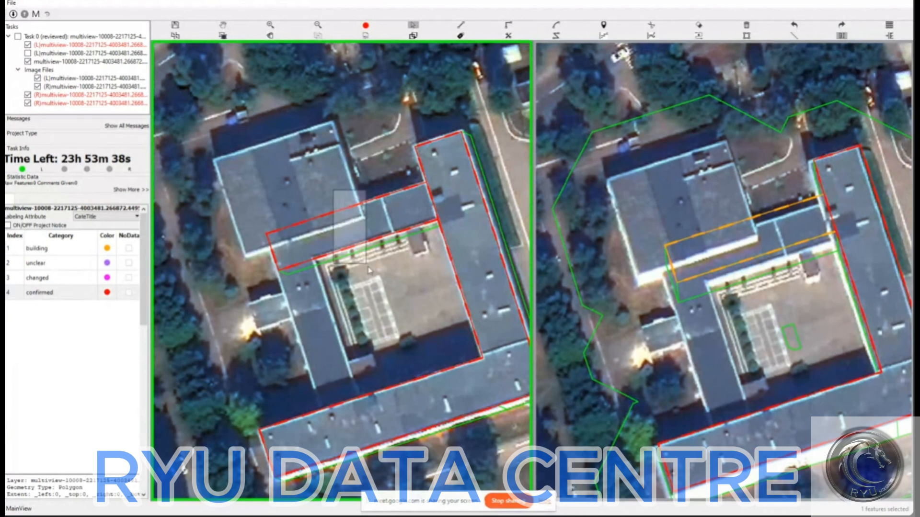
{"action": "left_click", "coordinate": [364, 266]}
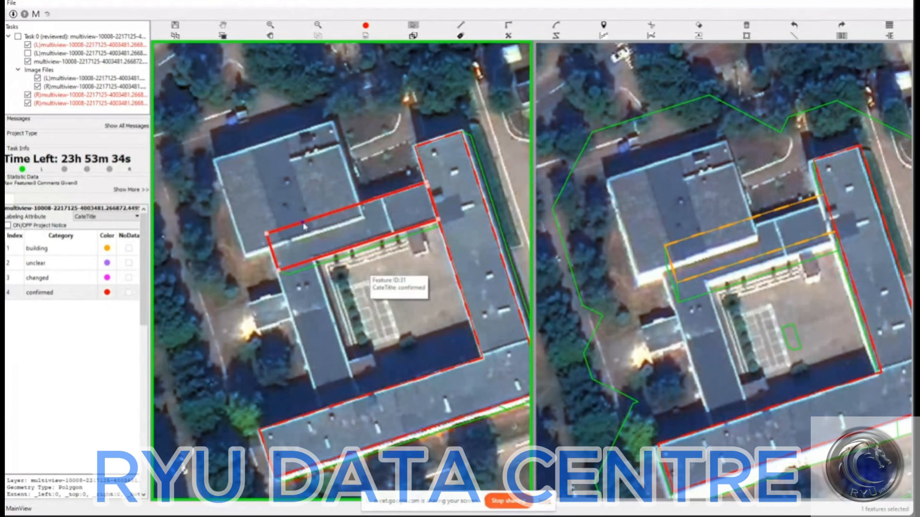
{"action": "left_click", "coordinate": [410, 352]}
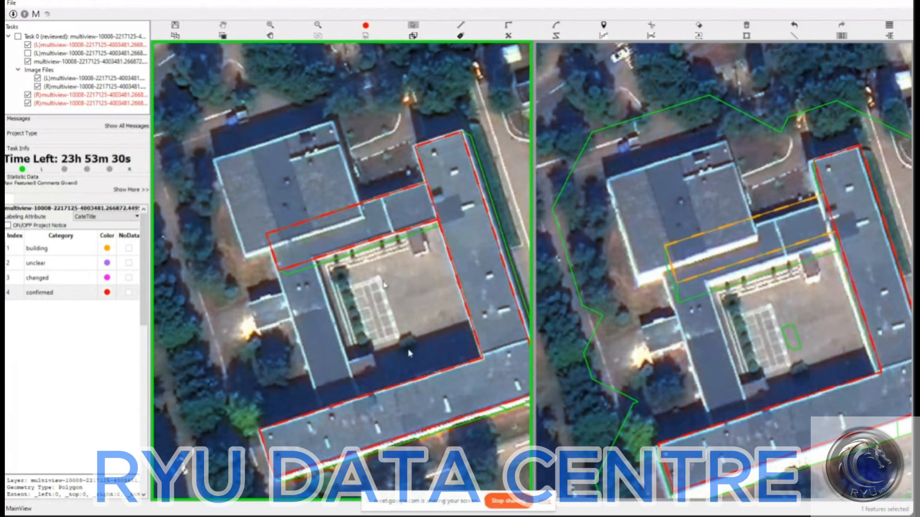
{"action": "key", "text": "space"}
{"action": "key", "text": "space"}
Step: Fit the connecting wing's projection to its roof in the right image and set the projected outline to confirmed
{"action": "key", "text": "s"}
{"action": "left_click_drag", "start_coordinate": [816, 375], "coordinate": [837, 419]}
{"action": "left_click", "coordinate": [389, 225]}
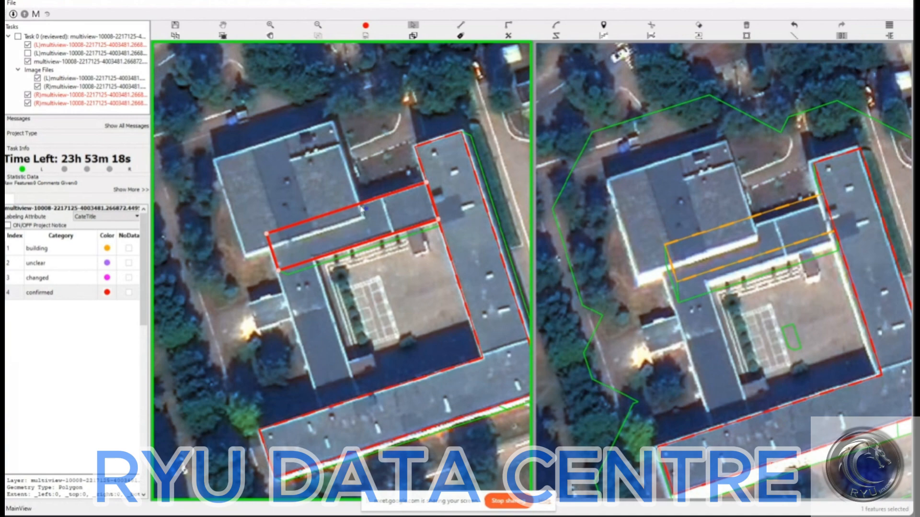
{"action": "left_click", "coordinate": [786, 224], "text": "ctrl"}
{"action": "left_click", "coordinate": [786, 224]}
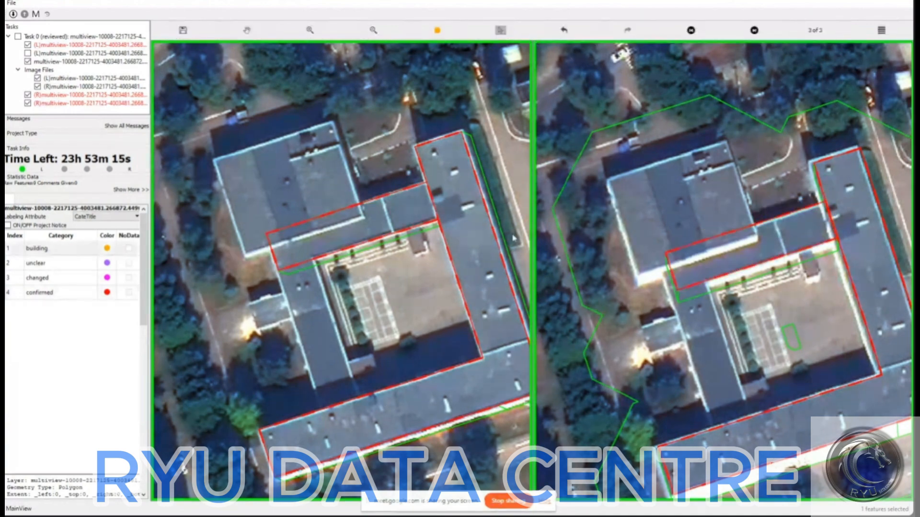
{"action": "key", "text": "space"}
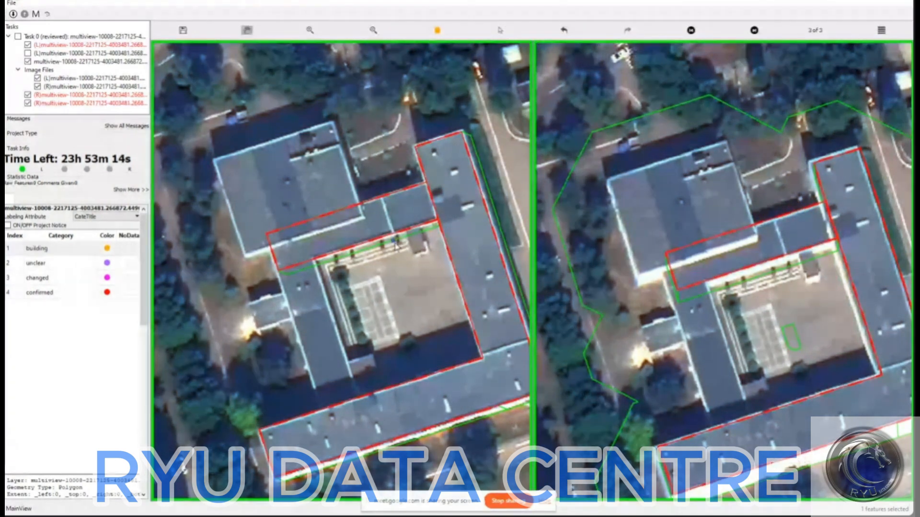
Step: Refit the connecting wing's projected outline to its roof in the right image
{"action": "scroll", "coordinate": [395, 243], "scroll_direction": "up", "scroll_amount": 3}
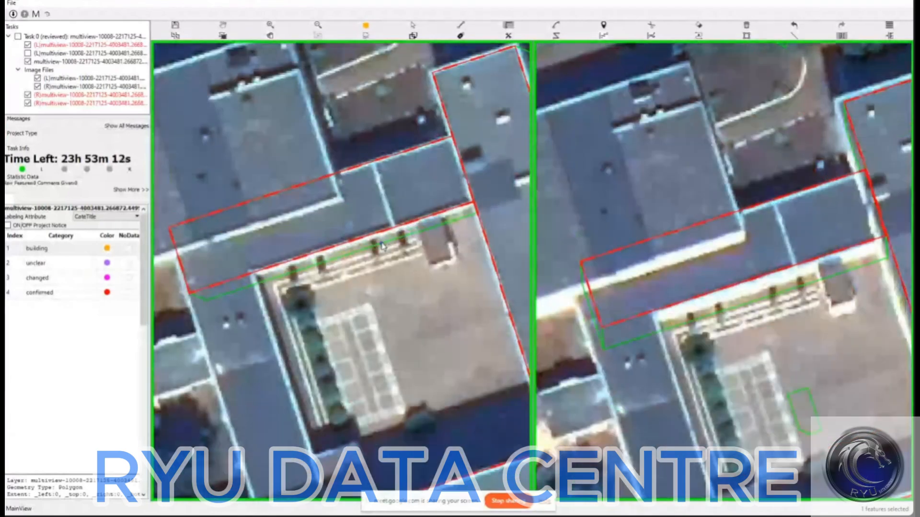
{"action": "scroll", "coordinate": [382, 245], "scroll_direction": "down", "scroll_amount": 2}
{"action": "scroll", "coordinate": [359, 222], "scroll_direction": "down", "scroll_amount": 2}
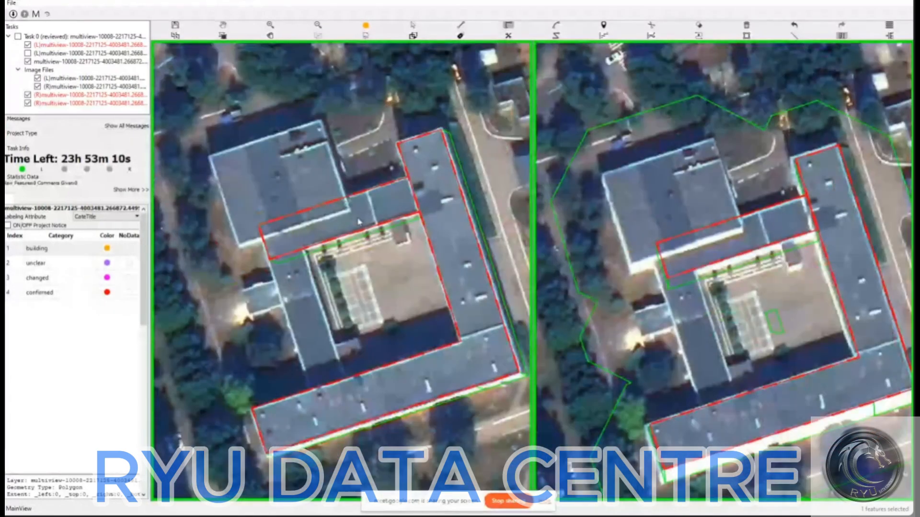
{"action": "left_click", "coordinate": [383, 221]}
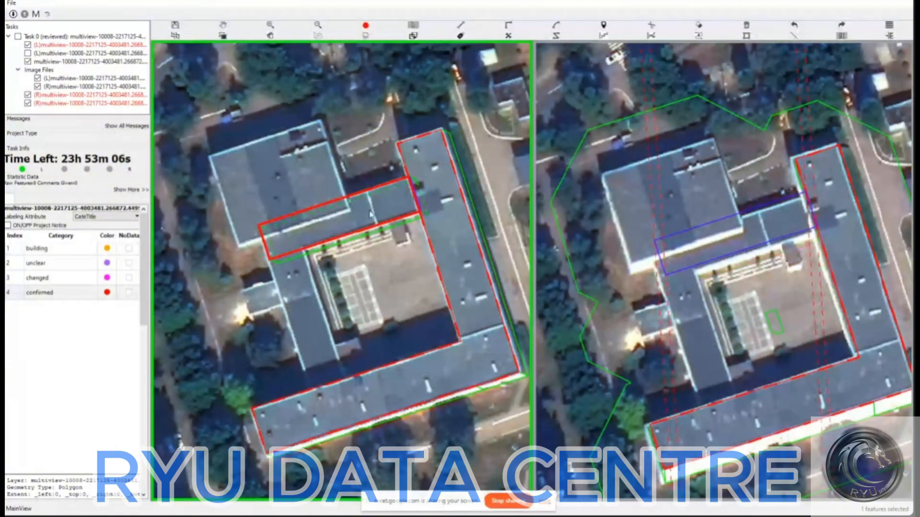
{"action": "left_click", "coordinate": [378, 226]}
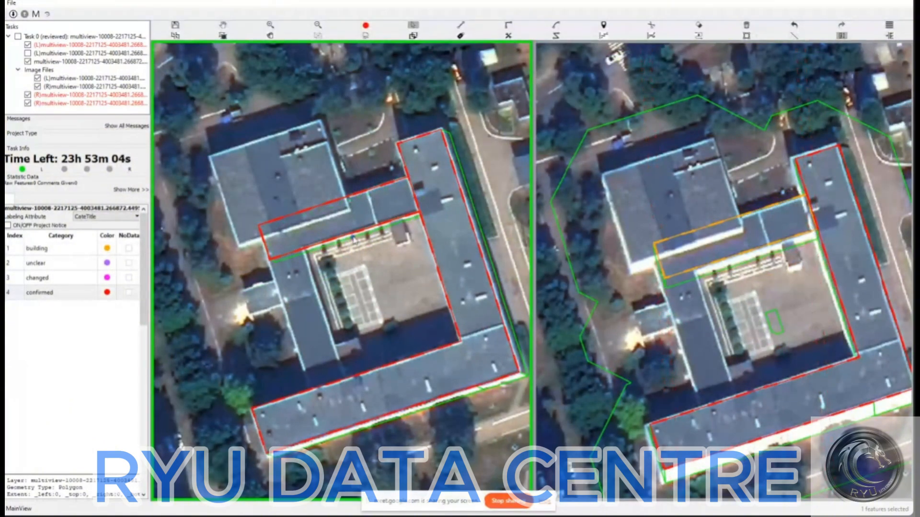
Step: Extend the connecting wing's outline down over the left-hand wing to the lower wing, making one L-shaped polygon
{"action": "key", "text": "v"}
{"action": "left_click_drag", "start_coordinate": [269, 261], "coordinate": [269, 263]}
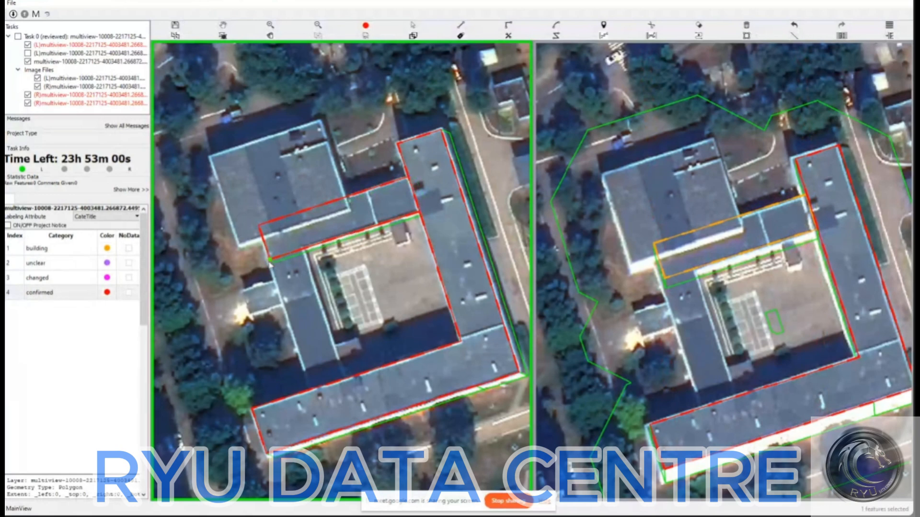
{"action": "left_click", "coordinate": [311, 385]}
{"action": "left_click", "coordinate": [347, 376]}
{"action": "left_click", "coordinate": [306, 249]}
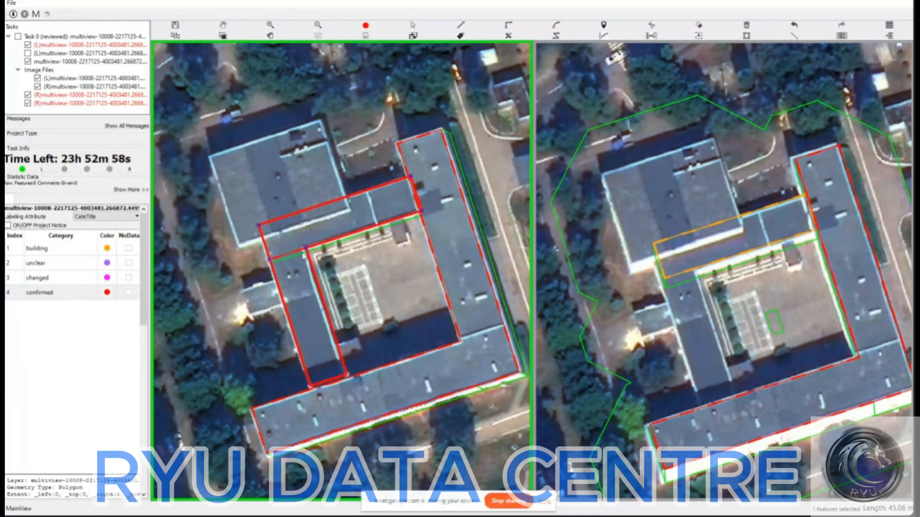
{"action": "right_click", "coordinate": [324, 287]}
Step: Move the two lower corners of the L-shaped outline onto the lower wing's roof edge
{"action": "scroll", "coordinate": [325, 290], "scroll_direction": "up", "scroll_amount": 3}
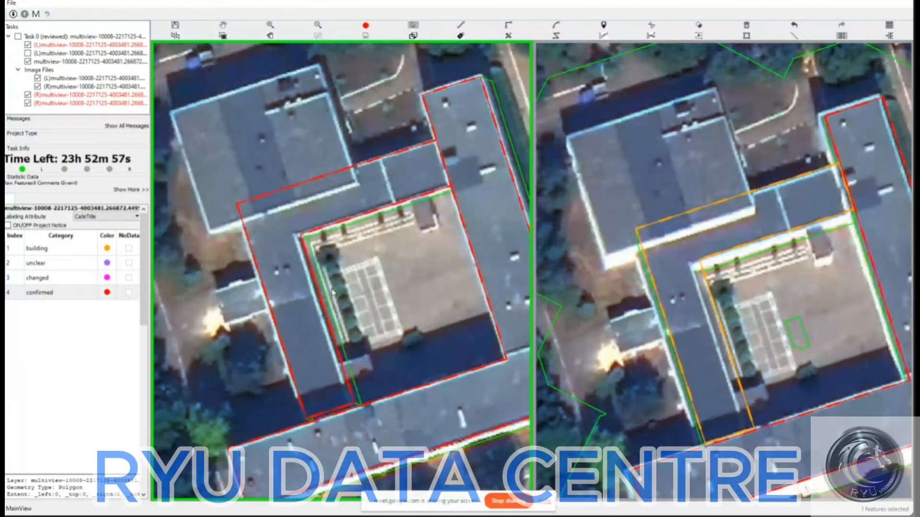
{"action": "left_click_drag", "start_coordinate": [334, 292], "coordinate": [358, 260]}
{"action": "key", "text": "v"}
{"action": "key", "text": "space"}
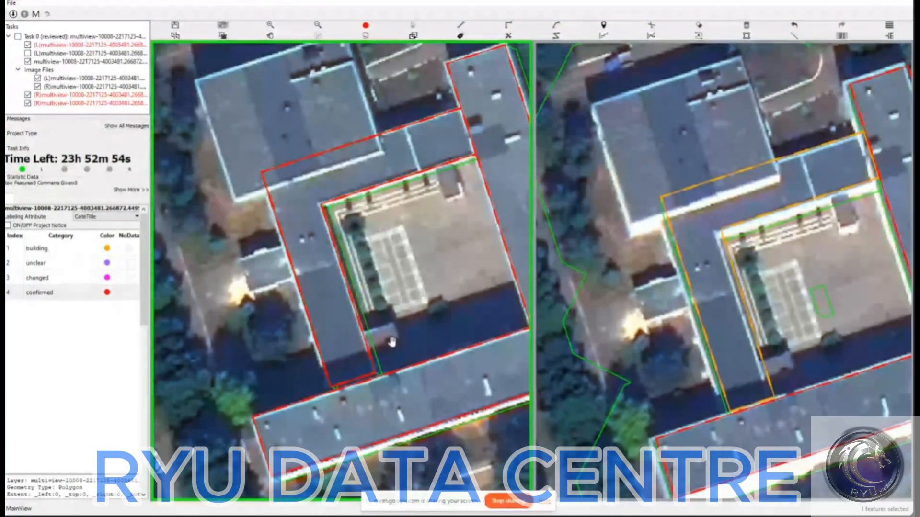
{"action": "scroll", "coordinate": [392, 341], "scroll_direction": "up", "scroll_amount": 2}
{"action": "left_click_drag", "start_coordinate": [392, 341], "coordinate": [394, 286]}
{"action": "key", "text": "v"}
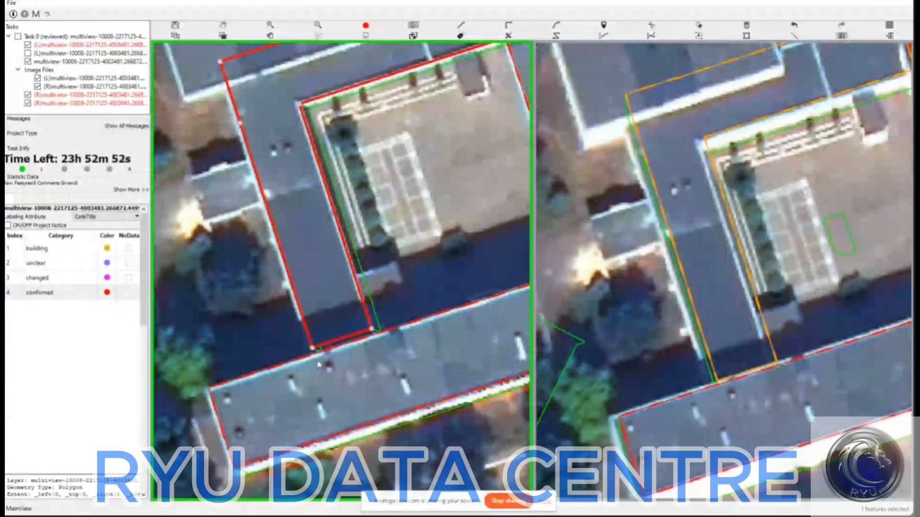
{"action": "left_click_drag", "start_coordinate": [313, 349], "coordinate": [315, 358]}
{"action": "left_click_drag", "start_coordinate": [373, 330], "coordinate": [377, 339]}
{"action": "scroll", "coordinate": [378, 336], "scroll_direction": "down", "scroll_amount": 2}
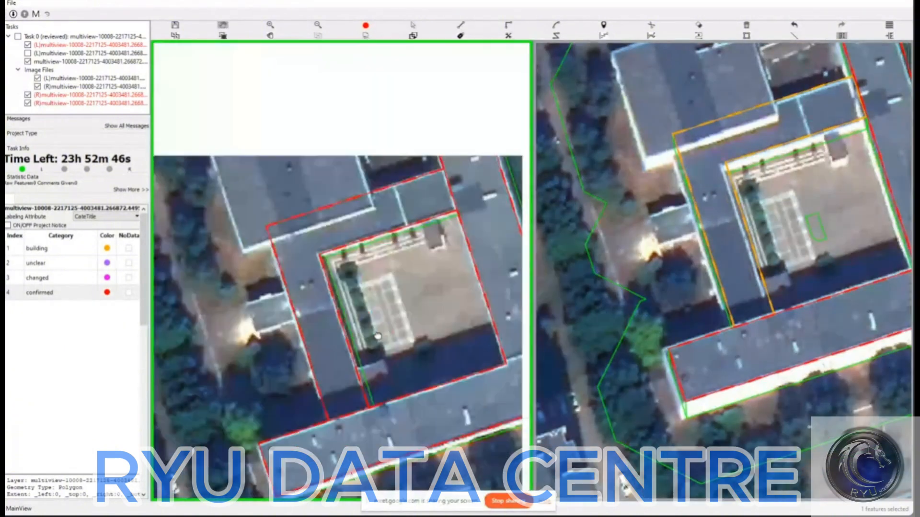
{"action": "scroll", "coordinate": [378, 336], "scroll_direction": "up", "scroll_amount": 4}
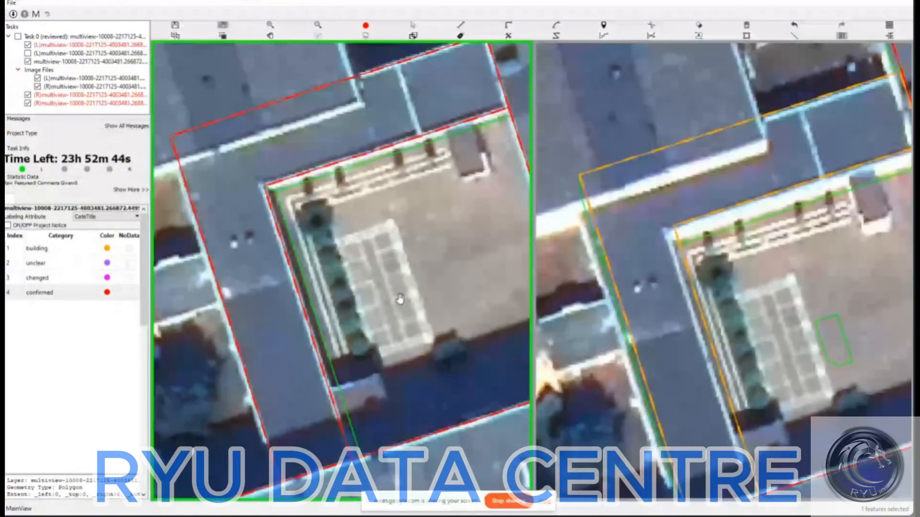
{"action": "scroll", "coordinate": [391, 267], "scroll_direction": "down", "scroll_amount": 3}
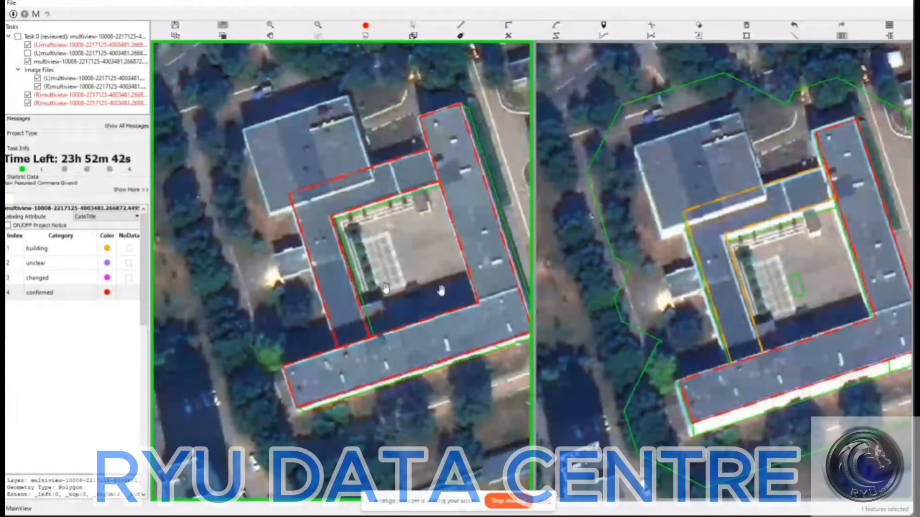
Step: Align the outer edge of the L-shaped outline with the left-hand wing's roof edge and deselect it
{"action": "scroll", "coordinate": [314, 287], "scroll_direction": "up", "scroll_amount": 1}
{"action": "left_click", "coordinate": [313, 280]}
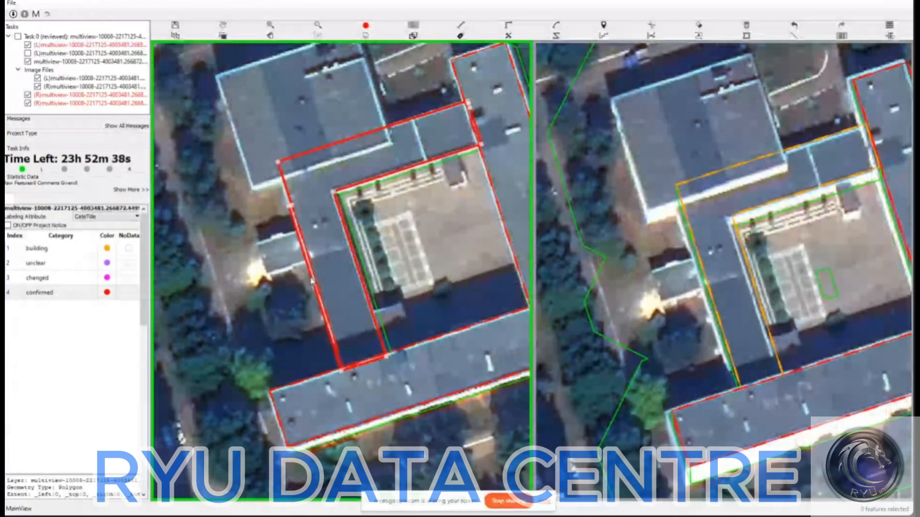
{"action": "left_click", "coordinate": [288, 196]}
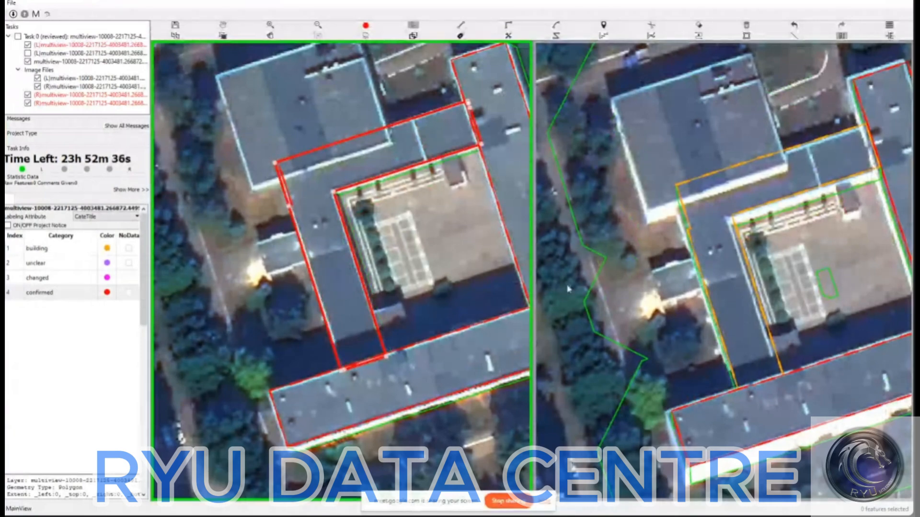
{"action": "key", "text": "Escape"}
{"action": "key", "text": "Escape"}
{"action": "key", "text": "space"}
{"action": "key", "text": "space"}
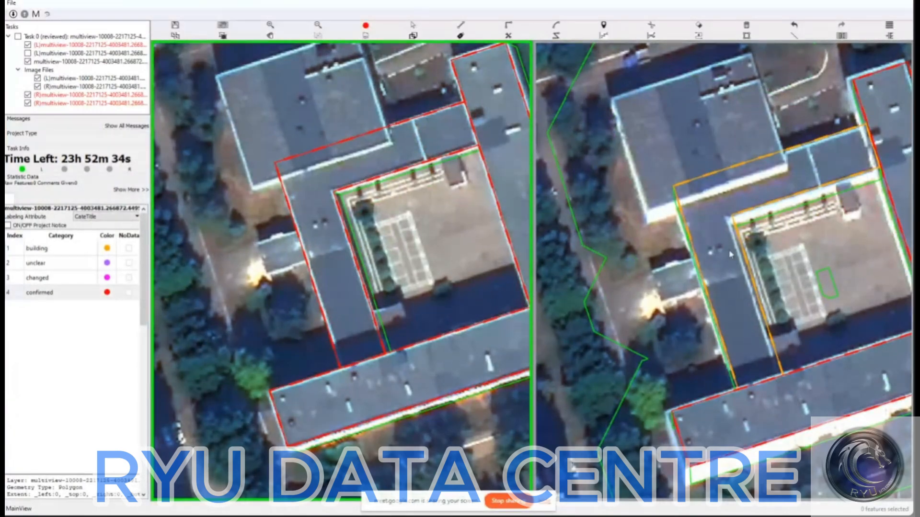
{"action": "scroll", "coordinate": [413, 226], "scroll_direction": "down", "scroll_amount": 1}
{"action": "left_click_drag", "start_coordinate": [462, 145], "coordinate": [432, 158]}
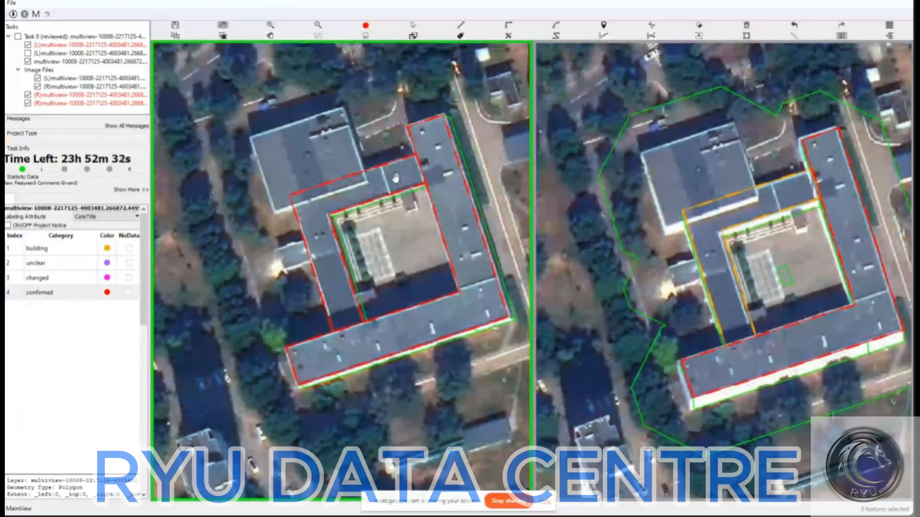
{"action": "key", "text": "space"}
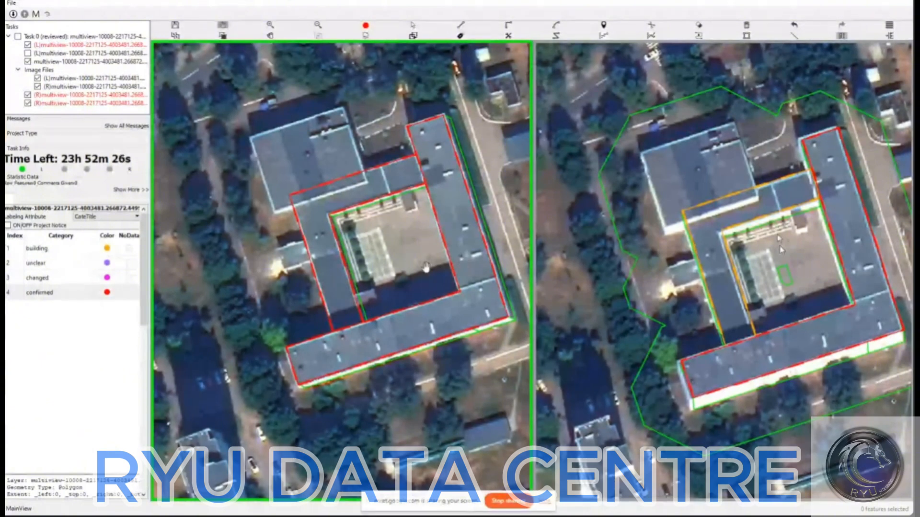
{"action": "key", "text": "space"}
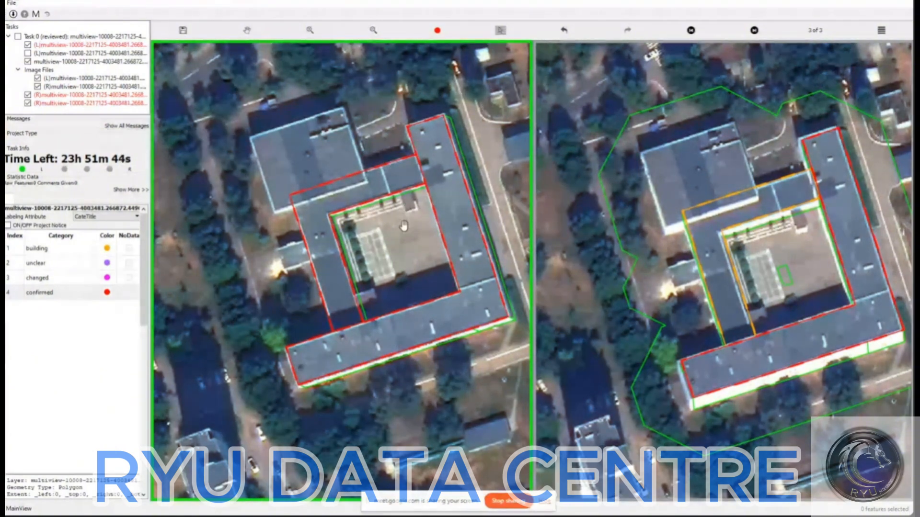
{"action": "key", "text": "space"}
{"action": "key", "text": "space"}
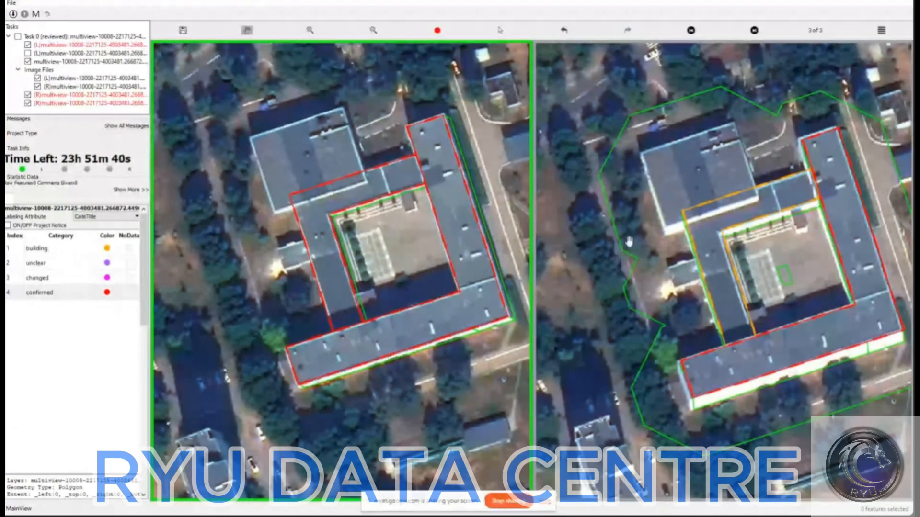
Step: Go through the three views and set the L-shaped wing's projected outline to confirmed in each
{"action": "key", "text": "Left"}
{"action": "key", "text": "Right"}
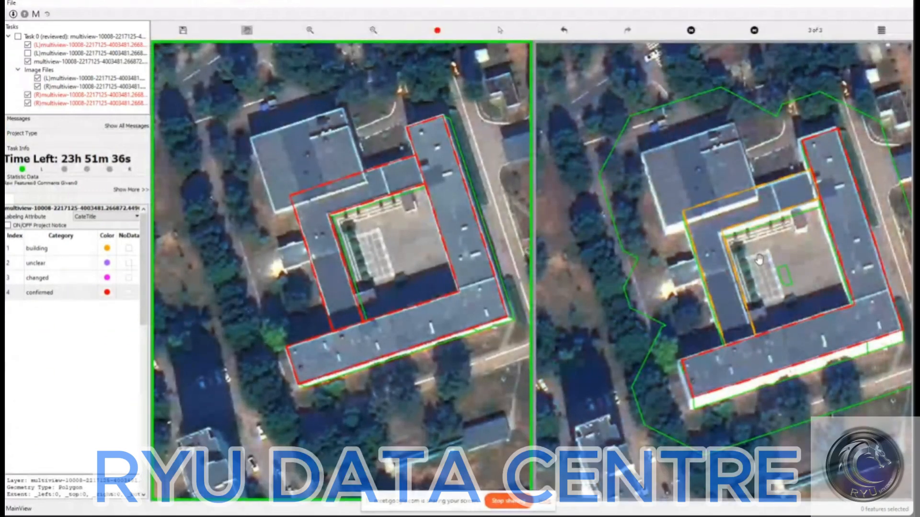
{"action": "key", "text": "Right"}
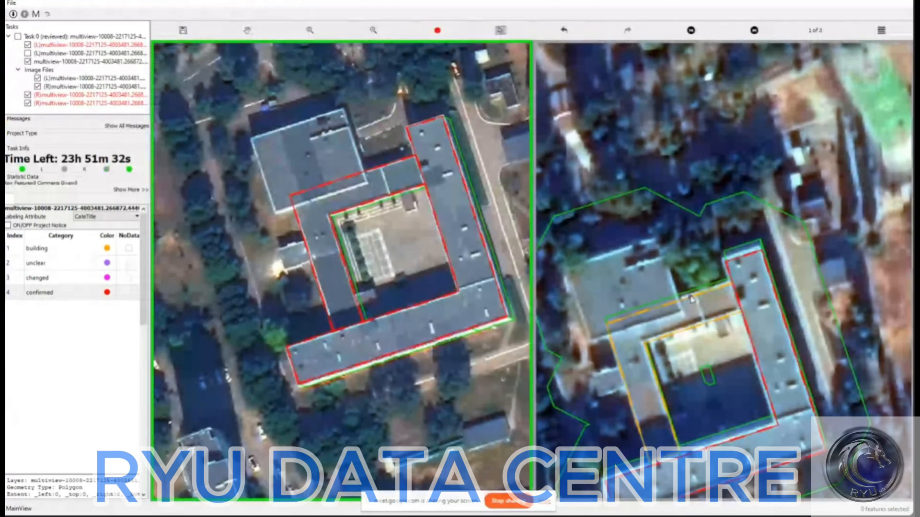
{"action": "left_click_drag", "start_coordinate": [719, 354], "coordinate": [744, 316]}
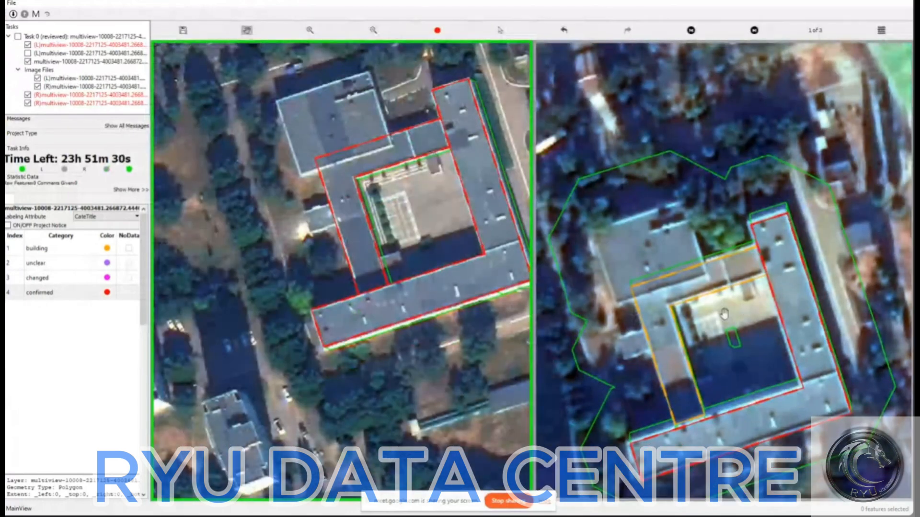
{"action": "key", "text": "c"}
{"action": "key", "text": "Right"}
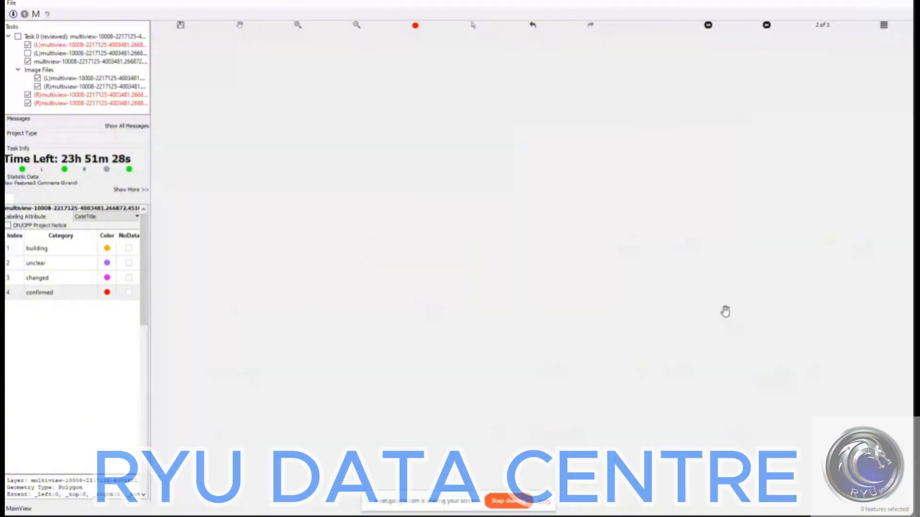
{"action": "left_click_drag", "start_coordinate": [638, 236], "coordinate": [800, 328]}
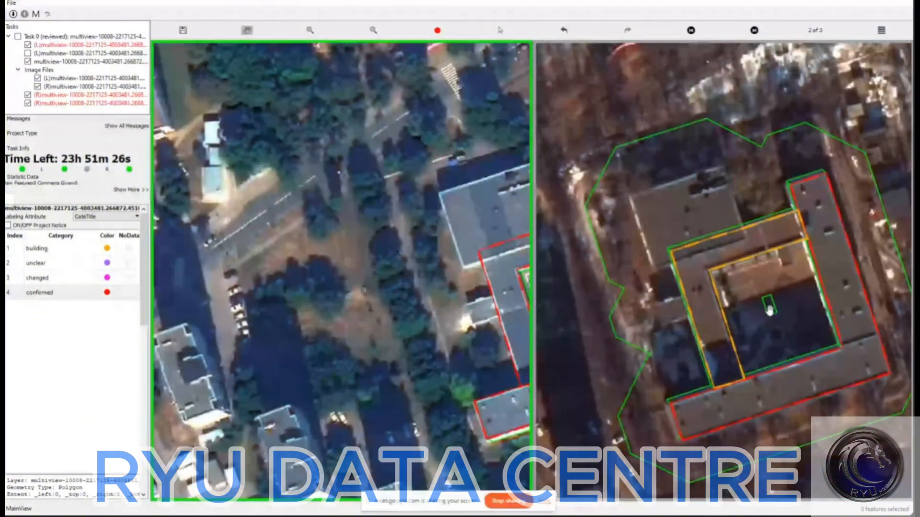
{"action": "key", "text": "c"}
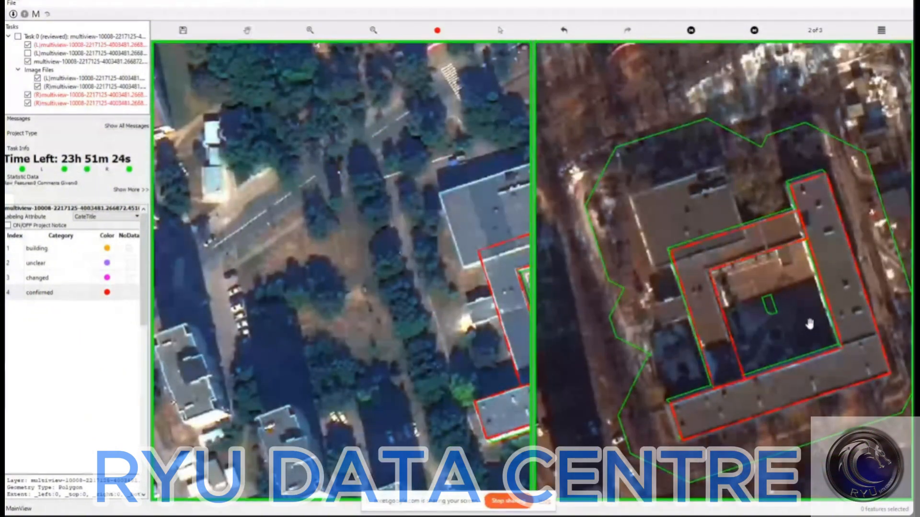
{"action": "key", "text": "Right"}
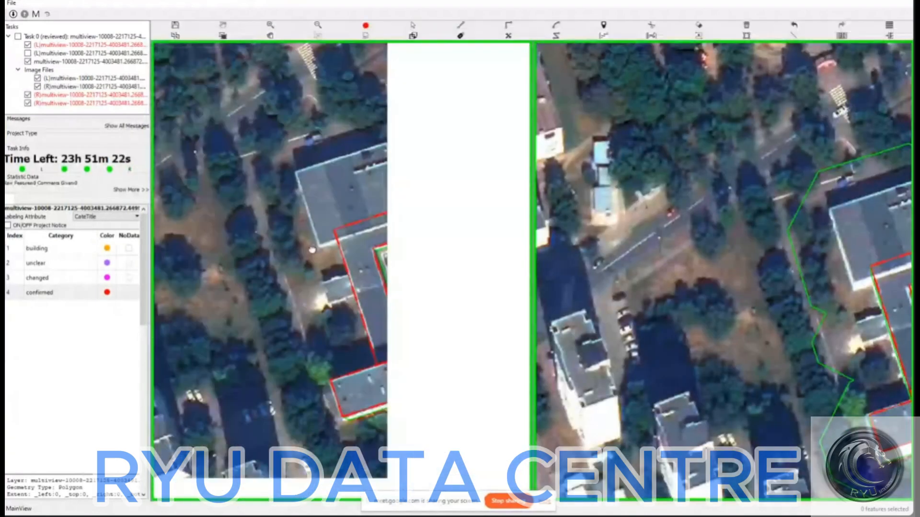
Step: Split the L-shaped outline along the large rectangular block's lower roof edge, separating the strip that overlaps the block
{"action": "scroll", "coordinate": [374, 221], "scroll_direction": "up", "scroll_amount": 2}
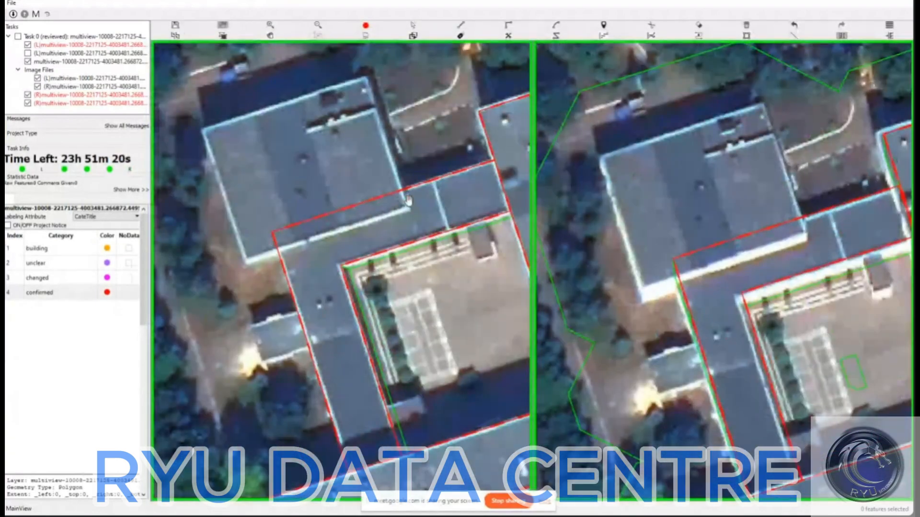
{"action": "left_click", "coordinate": [407, 191]}
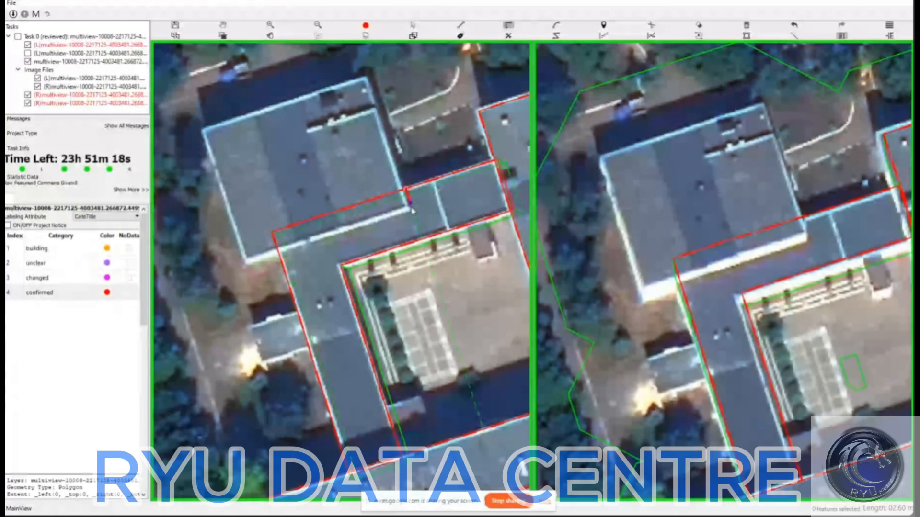
{"action": "left_click", "coordinate": [412, 209]}
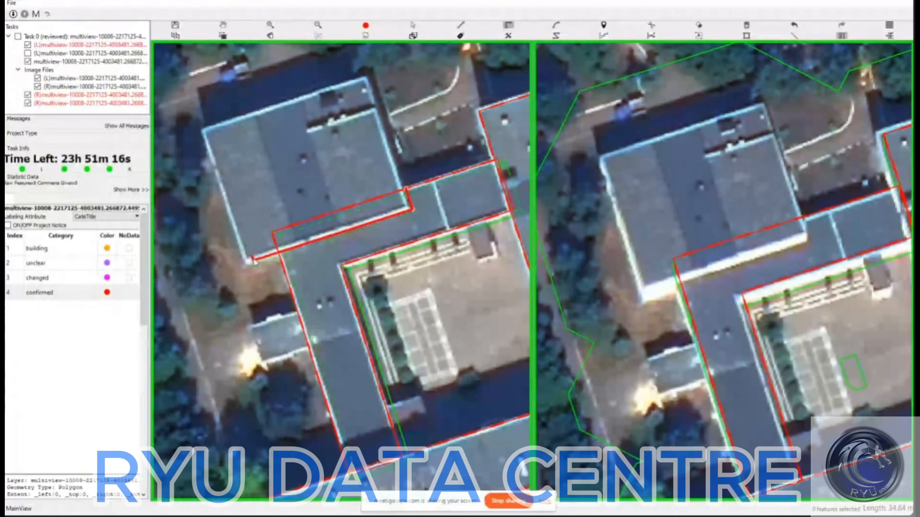
{"action": "left_click", "coordinate": [271, 275]}
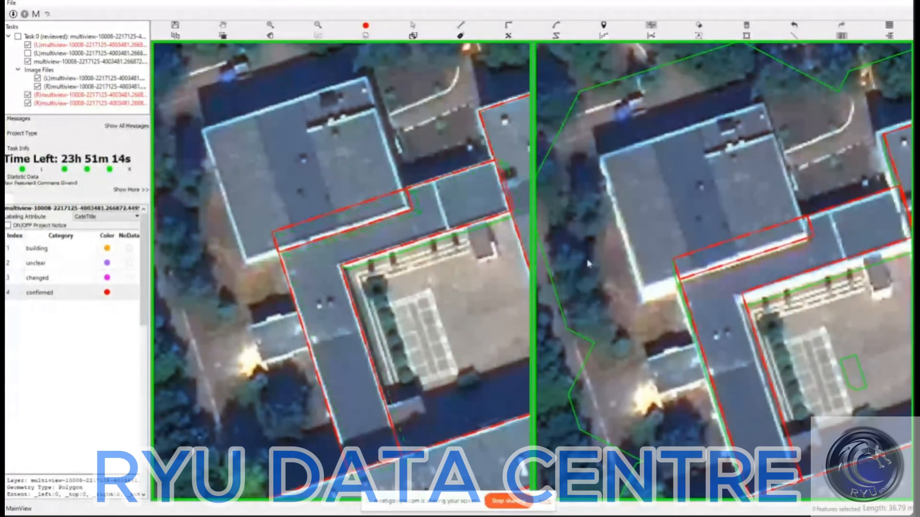
Step: Expand the separated strip so it outlines the whole roof of the large rectangular block
{"action": "left_click", "coordinate": [365, 202]}
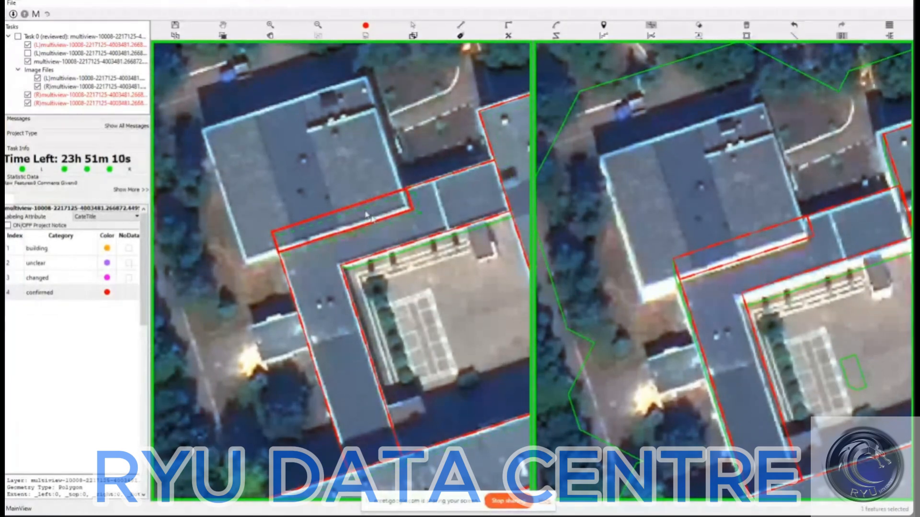
{"action": "key", "text": "s"}
{"action": "left_click_drag", "start_coordinate": [349, 186], "coordinate": [333, 90]}
{"action": "left_click_drag", "start_coordinate": [259, 203], "coordinate": [227, 209]}
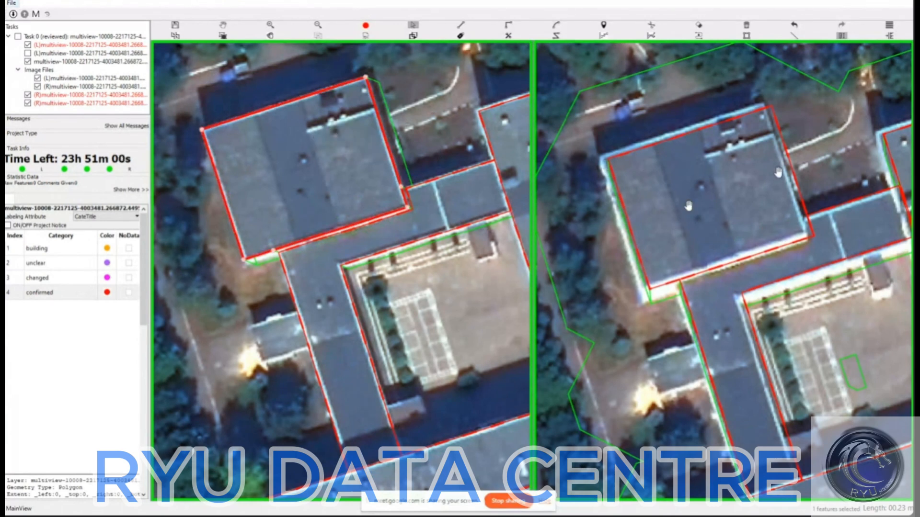
Step: Fit the large rectangular block's projected outline to its roof in the right image
{"action": "left_click", "coordinate": [290, 112]}
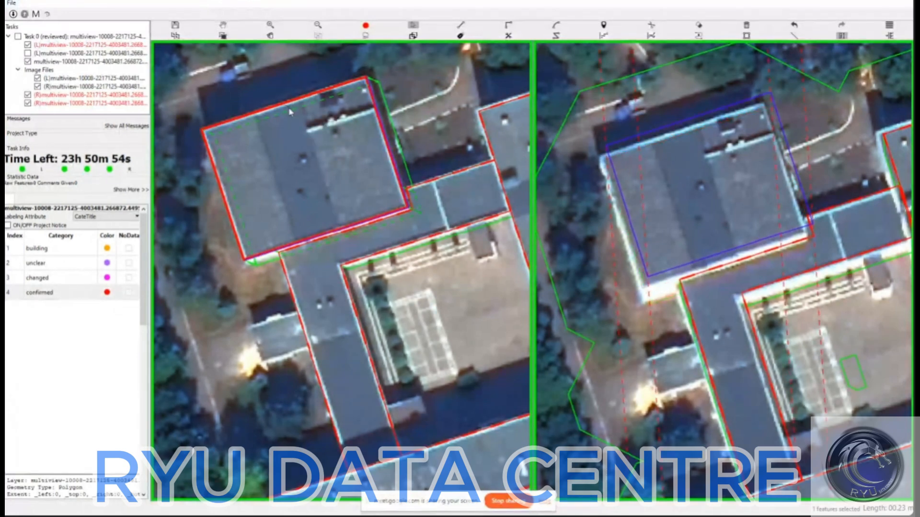
{"action": "left_click", "coordinate": [330, 108]}
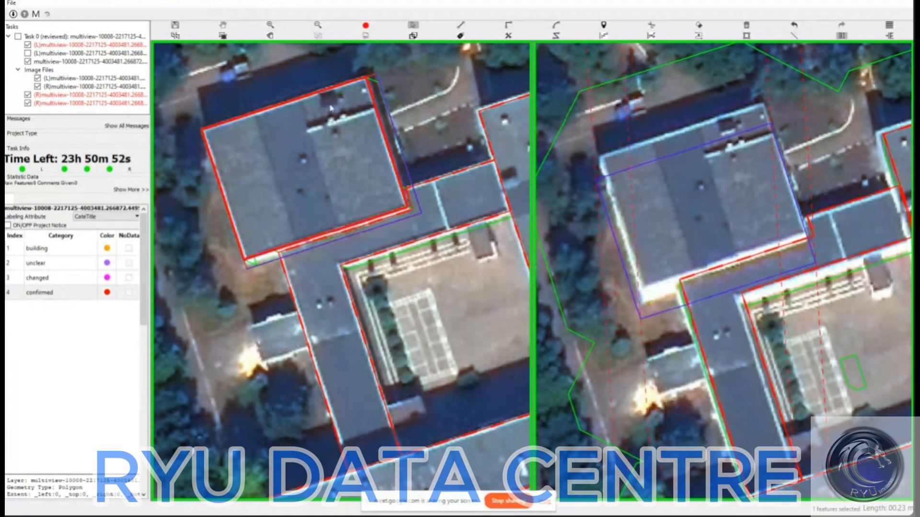
{"action": "left_click_drag", "start_coordinate": [331, 108], "coordinate": [301, 129]}
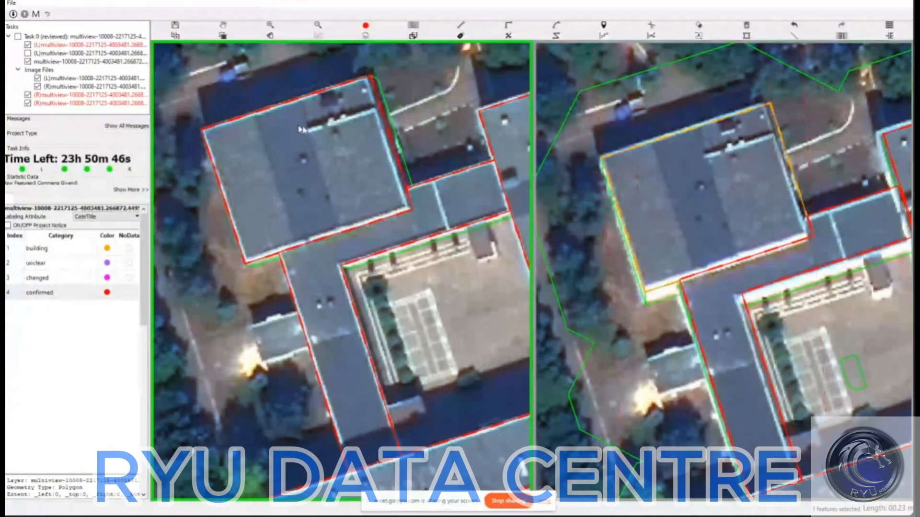
Step: Set the large rectangular block's projected outline to confirmed in the right image and check its fit in both images
{"action": "left_click", "coordinate": [687, 163]}
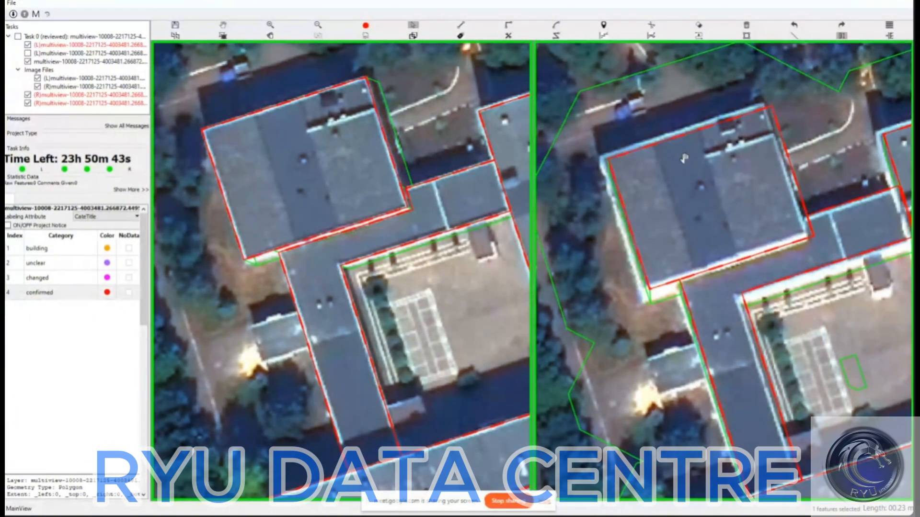
{"action": "key", "text": "space"}
{"action": "key", "text": "space"}
{"action": "left_click_drag", "start_coordinate": [640, 123], "coordinate": [682, 217]}
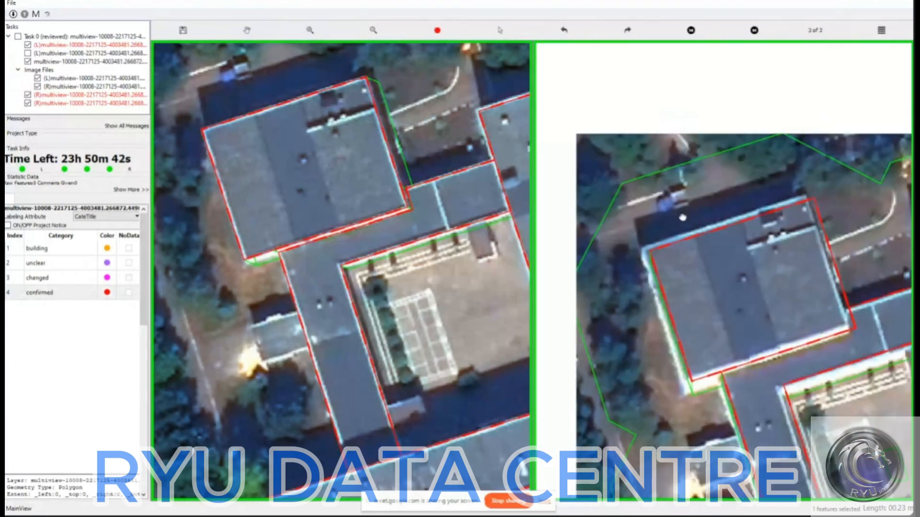
{"action": "left_click_drag", "start_coordinate": [499, 169], "coordinate": [354, 70]}
{"action": "left_click_drag", "start_coordinate": [446, 147], "coordinate": [352, 44]}
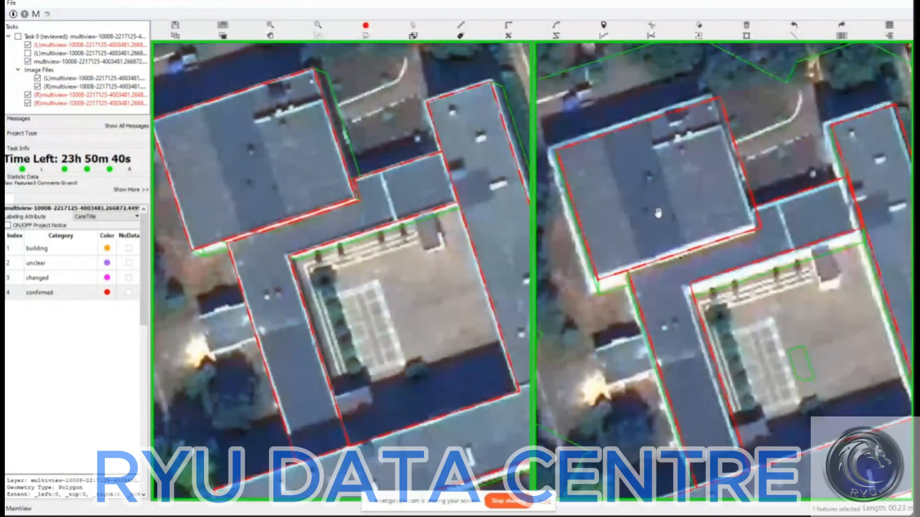
{"action": "left_click_drag", "start_coordinate": [603, 134], "coordinate": [701, 273]}
{"action": "left_click", "coordinate": [694, 260]}
{"action": "key", "text": "space"}
{"action": "left_click_drag", "start_coordinate": [608, 364], "coordinate": [607, 352]}
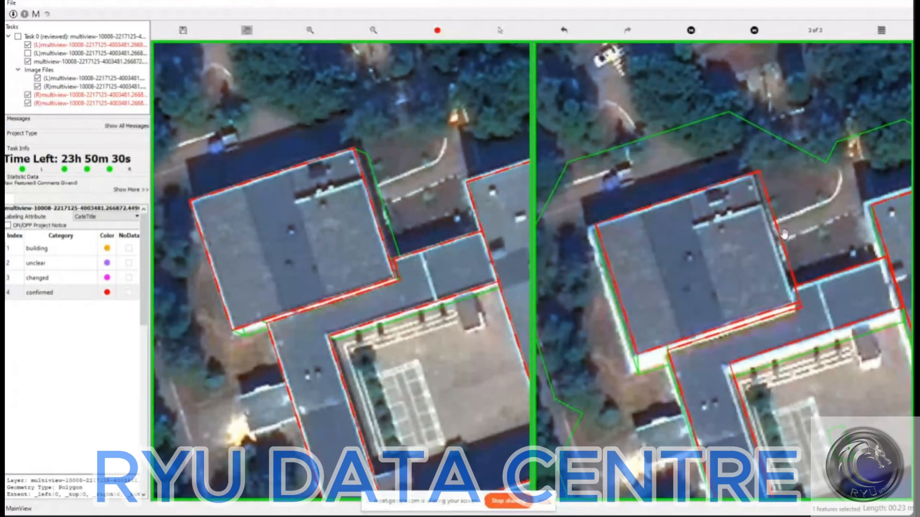
{"action": "key", "text": "space"}
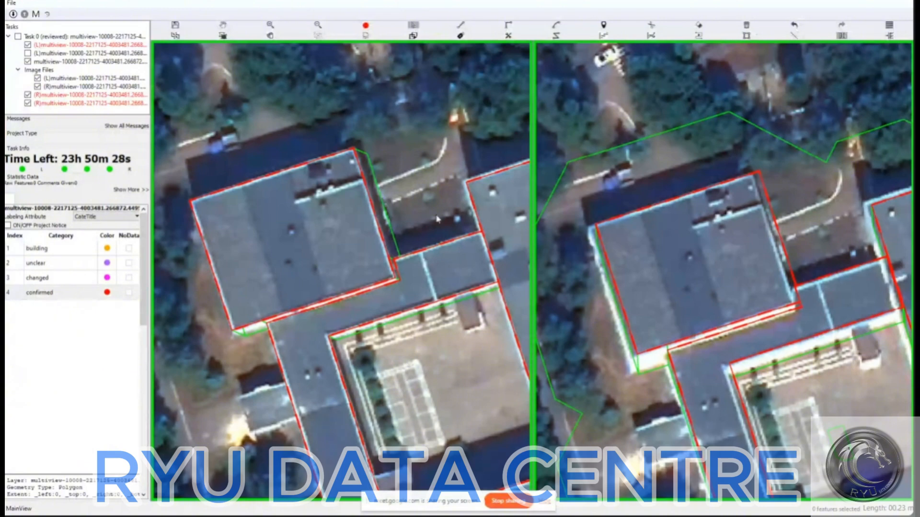
Step: Adjust the large rectangular block's roof outline in the left image and confirm its refreshed projection in the third view
{"action": "left_click", "coordinate": [379, 206]}
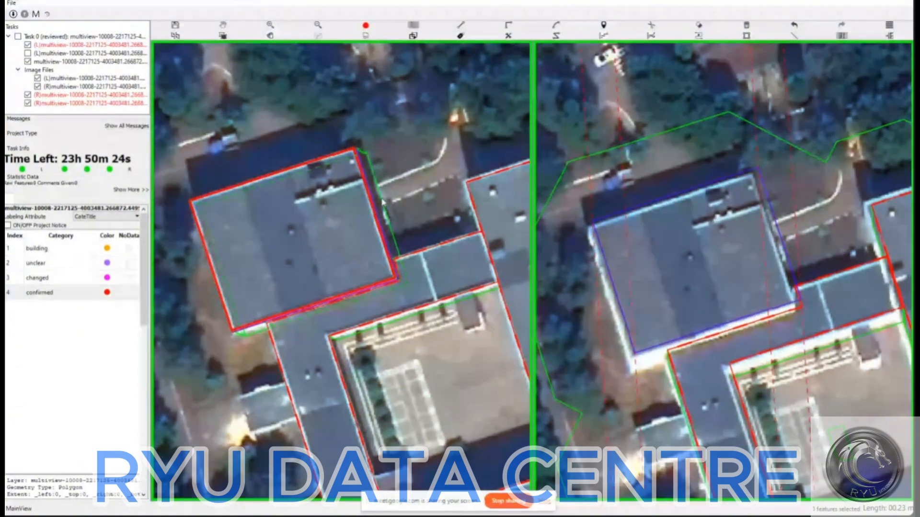
{"action": "left_click_drag", "start_coordinate": [382, 199], "coordinate": [389, 194]}
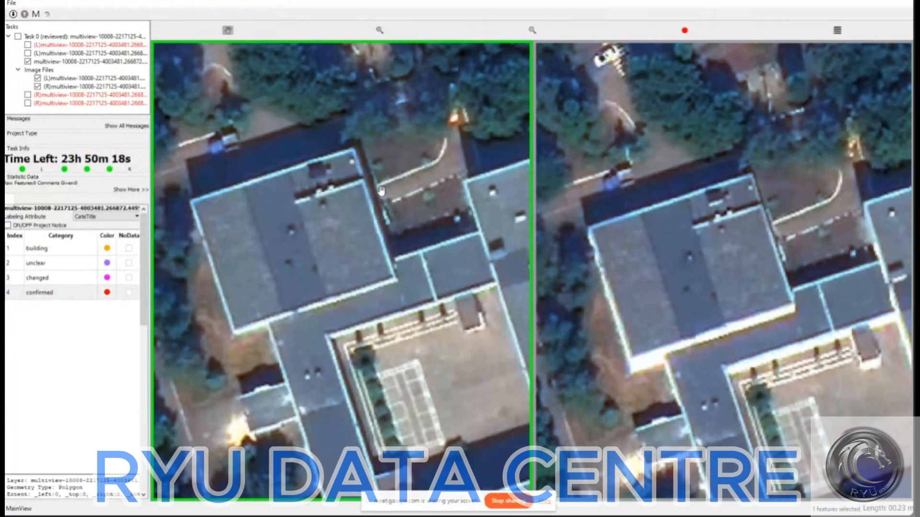
{"action": "left_click", "coordinate": [372, 197]}
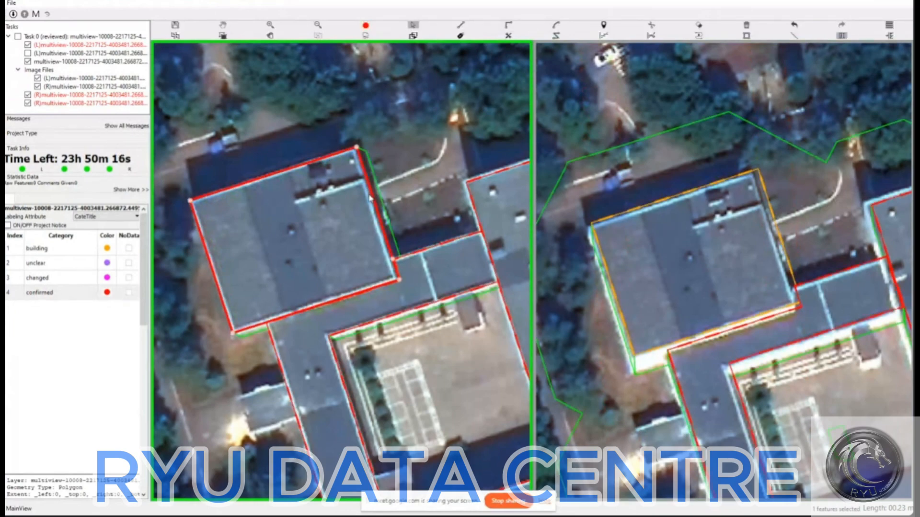
{"action": "left_click", "coordinate": [385, 198]}
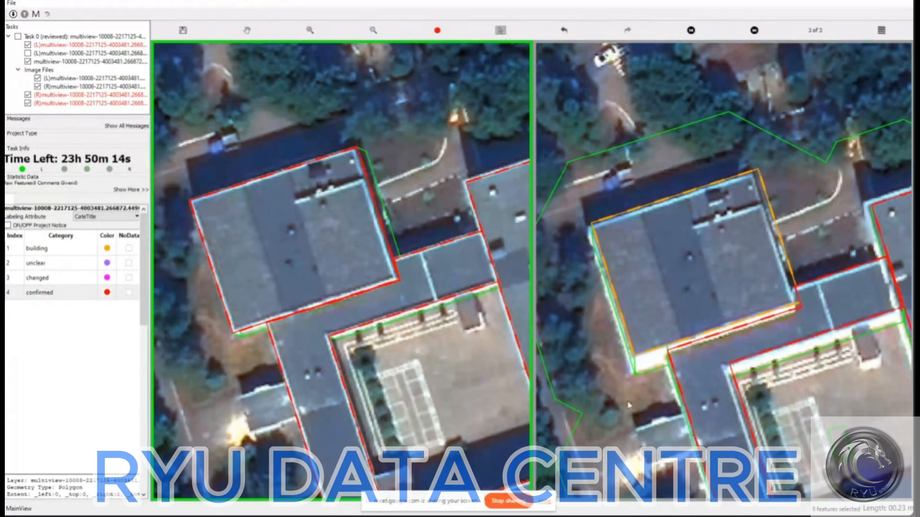
{"action": "left_click", "coordinate": [664, 273]}
{"action": "key", "text": "Down"}
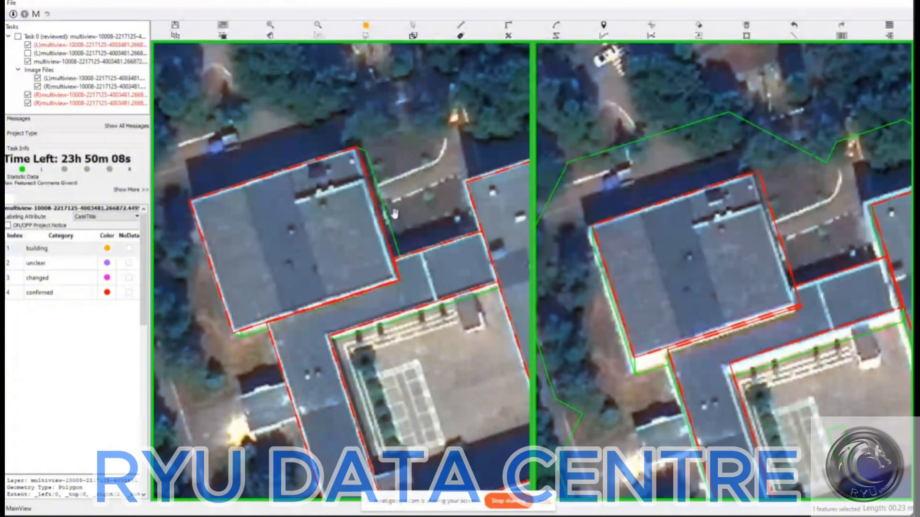
Step: Try to move the large block's courtyard-entrance edge onto the roof line and restore the unsplit L-shaped outline
{"action": "scroll", "coordinate": [391, 211], "scroll_direction": "up", "scroll_amount": 1}
{"action": "scroll", "coordinate": [391, 211], "scroll_direction": "up", "scroll_amount": 1}
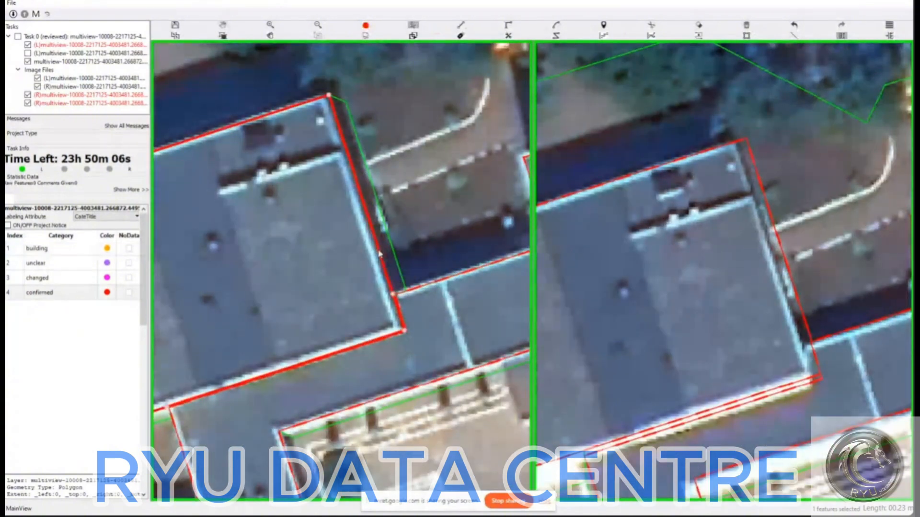
{"action": "left_click_drag", "start_coordinate": [377, 247], "coordinate": [371, 250]}
{"action": "scroll", "coordinate": [394, 309], "scroll_direction": "down", "scroll_amount": 1}
{"action": "scroll", "coordinate": [378, 245], "scroll_direction": "down", "scroll_amount": 1}
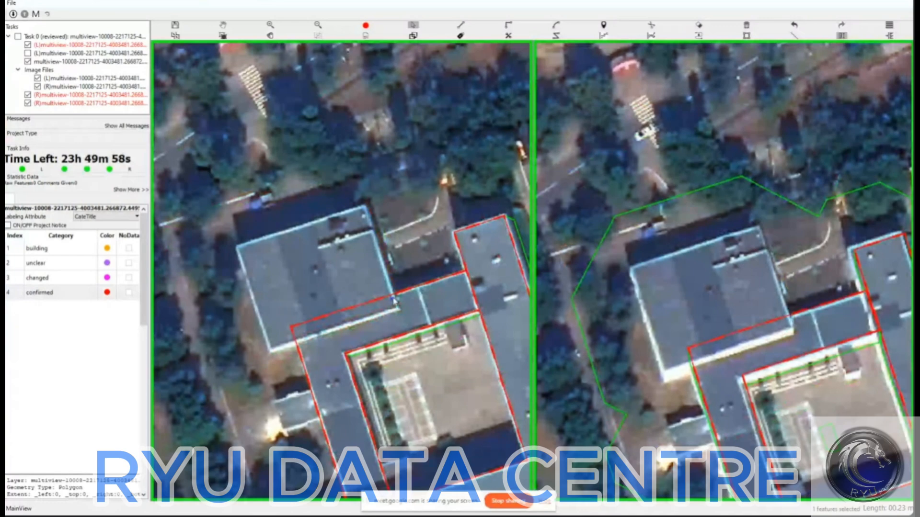
Step: Split the L-shaped outline again around the large rectangular block's corner and along its lower roof edge
{"action": "scroll", "coordinate": [393, 300], "scroll_direction": "up", "scroll_amount": 2}
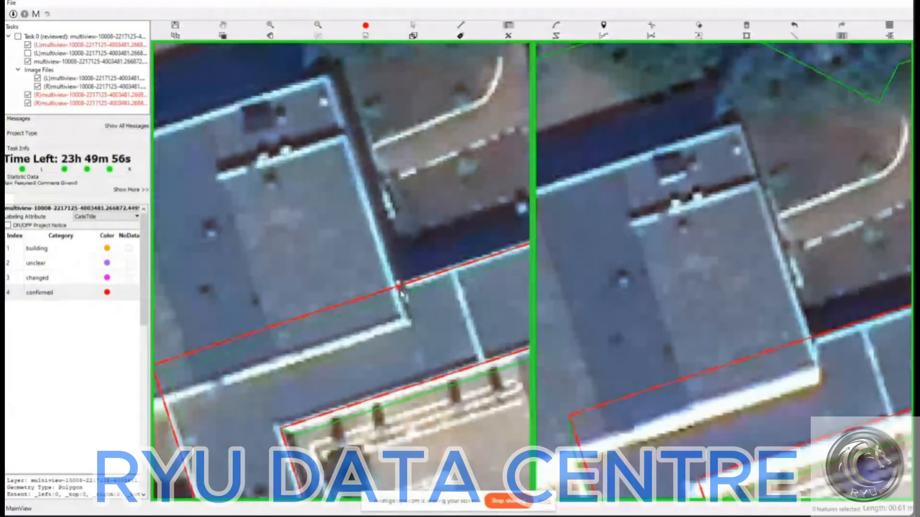
{"action": "left_click", "coordinate": [410, 325]}
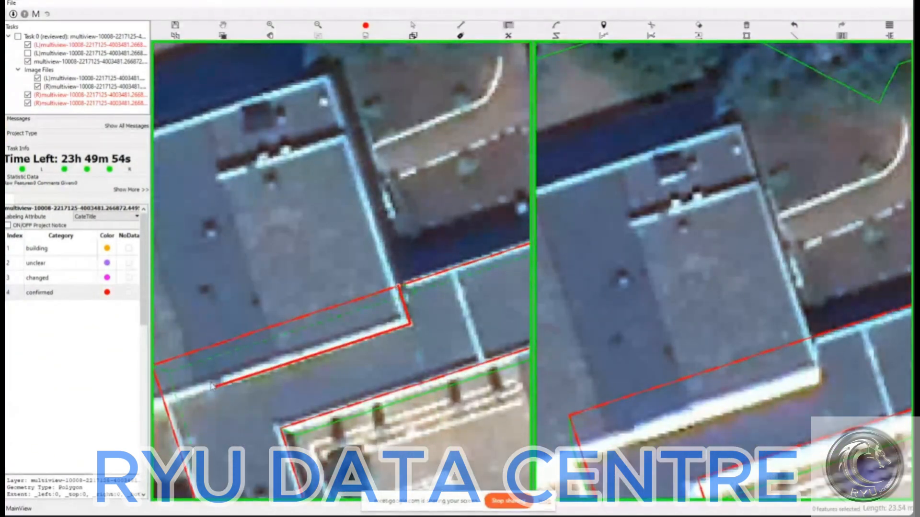
{"action": "scroll", "coordinate": [212, 385], "scroll_direction": "down", "scroll_amount": 2}
{"action": "double_click", "coordinate": [180, 396]}
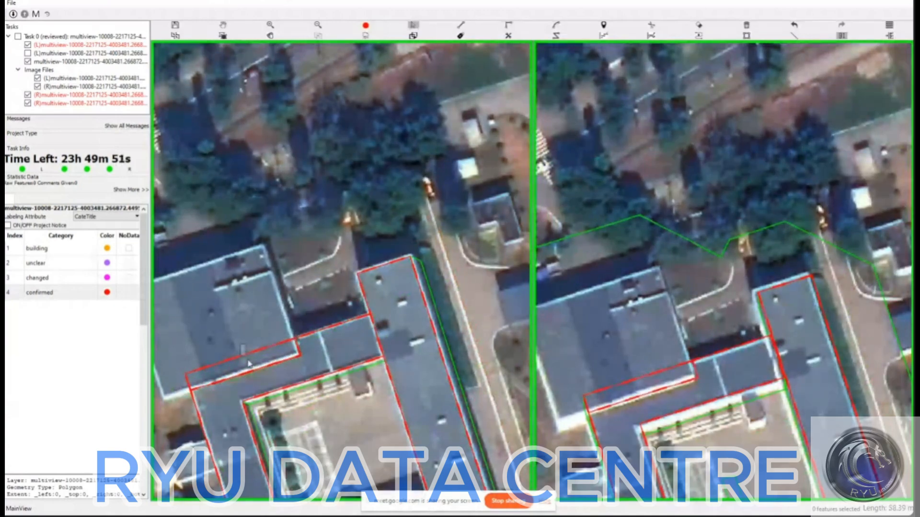
Step: Expand the newly separated strip to cover the whole roof of the large rectangular block and project it into the right image
{"action": "left_click", "coordinate": [247, 363]}
{"action": "left_click_drag", "start_coordinate": [291, 344], "coordinate": [306, 247]}
{"action": "left_click_drag", "start_coordinate": [306, 242], "coordinate": [306, 245]}
{"action": "left_click_drag", "start_coordinate": [227, 312], "coordinate": [202, 314]}
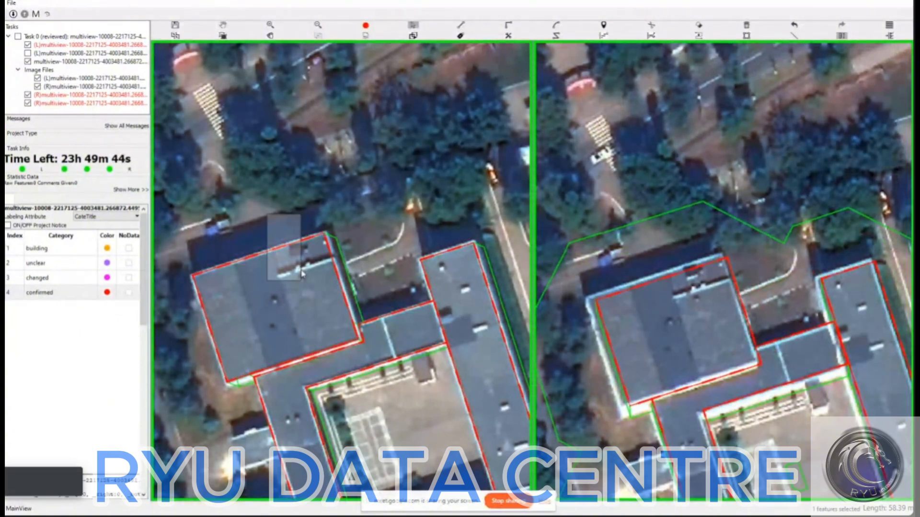
{"action": "left_click", "coordinate": [286, 270]}
{"action": "mouse_move", "coordinate": [286, 270]}
{"action": "left_mouse_down"}
{"action": "mouse_move", "coordinate": [287, 280]}
{"action": "mouse_move", "coordinate": [293, 272]}
{"action": "left_mouse_up"}
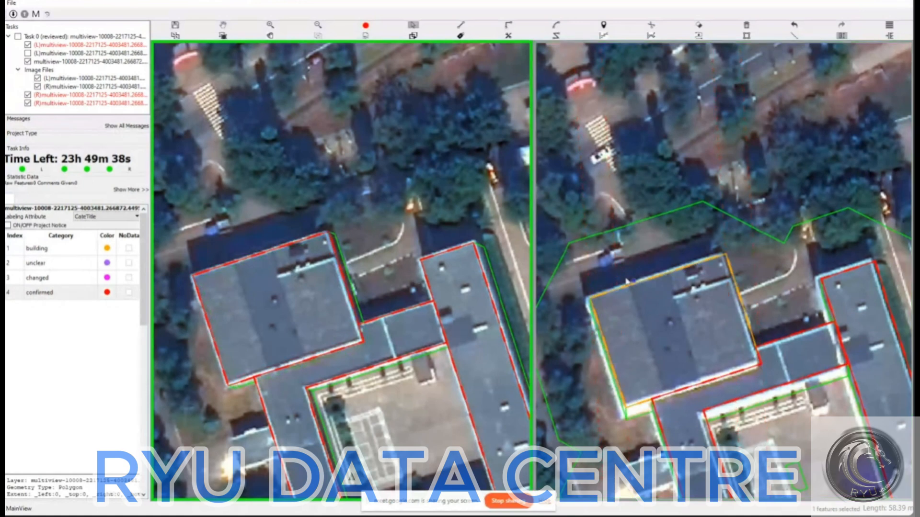
Step: Set the large rectangular block's projected outline to confirmed in the third, first and second views
{"action": "left_click", "coordinate": [658, 340]}
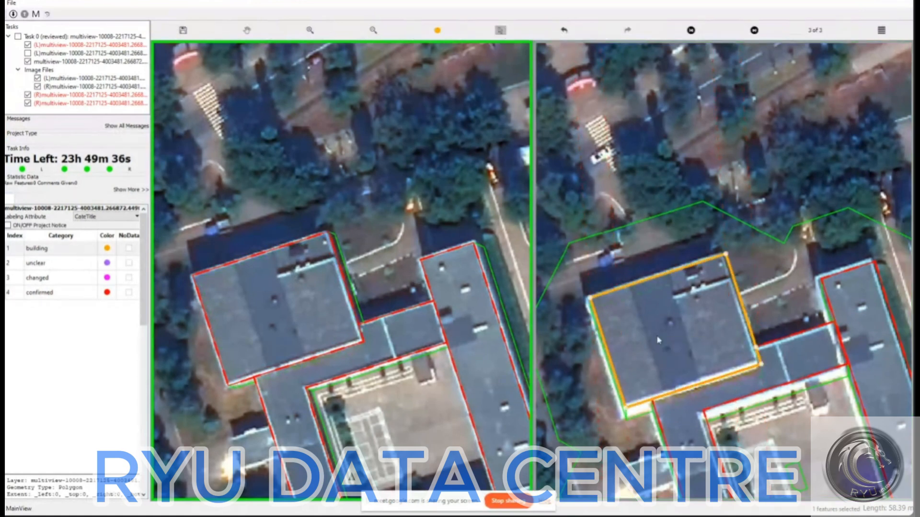
{"action": "key", "text": "Escape"}
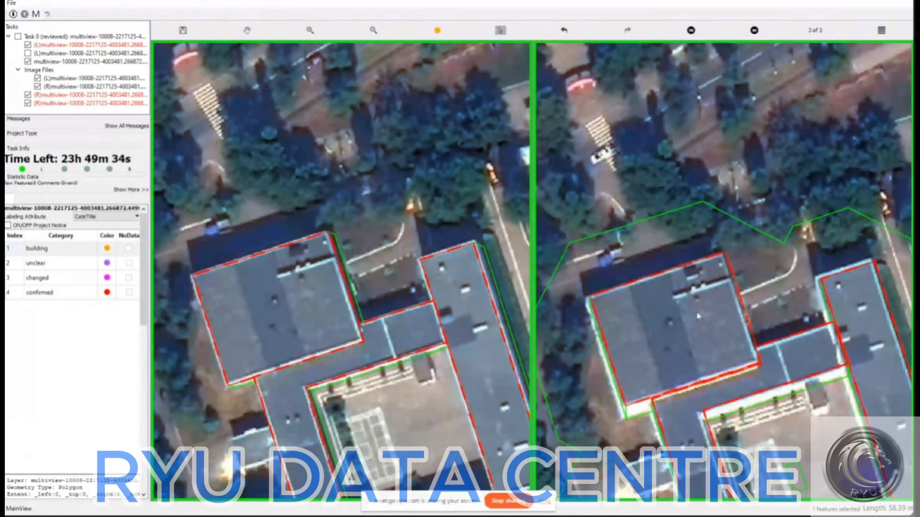
{"action": "key", "text": "space"}
{"action": "key", "text": "space"}
{"action": "left_click_drag", "start_coordinate": [755, 291], "coordinate": [726, 269]}
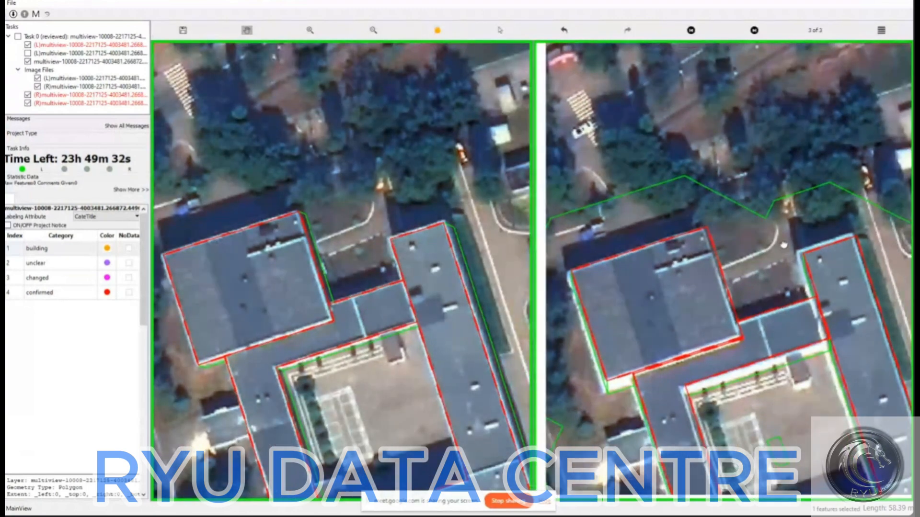
{"action": "scroll", "coordinate": [759, 223], "scroll_direction": "down", "scroll_amount": 3}
{"action": "key", "text": "Right"}
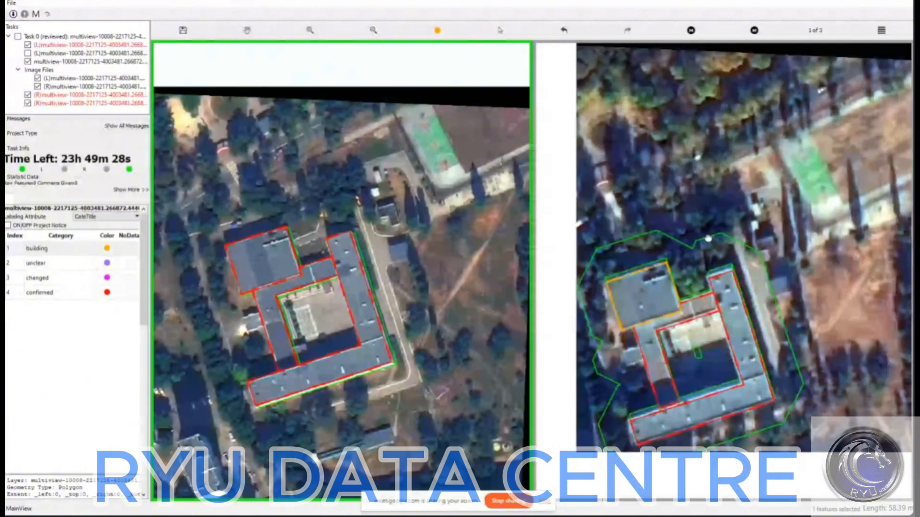
{"action": "left_click_drag", "start_coordinate": [678, 292], "coordinate": [708, 235]}
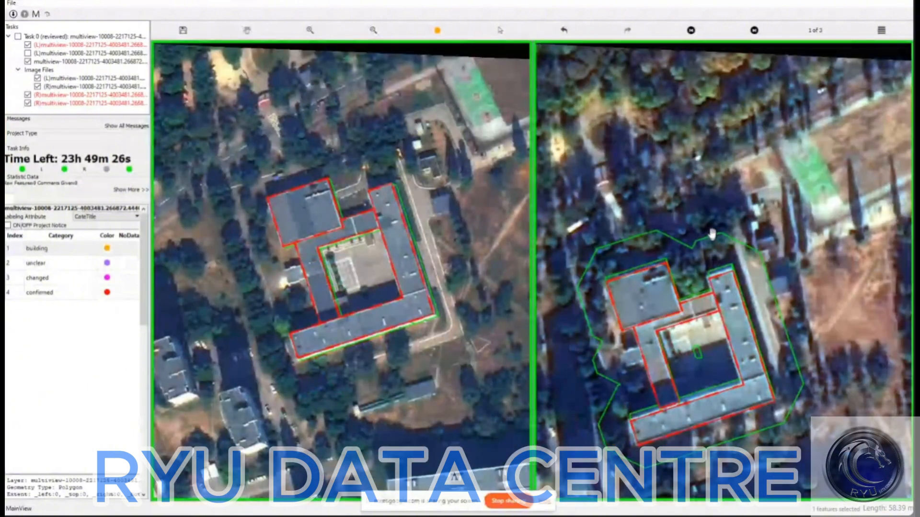
{"action": "key", "text": "Right"}
{"action": "left_click_drag", "start_coordinate": [712, 233], "coordinate": [801, 249]}
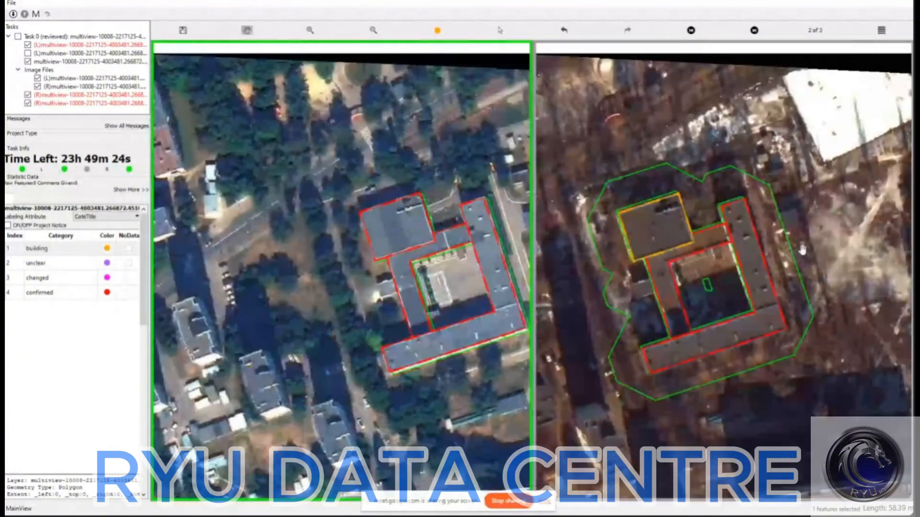
Step: Outline the small annex attached to the outer side of the L-shaped wing as a building in the left image
{"action": "scroll", "coordinate": [790, 245], "scroll_direction": "up", "scroll_amount": 1}
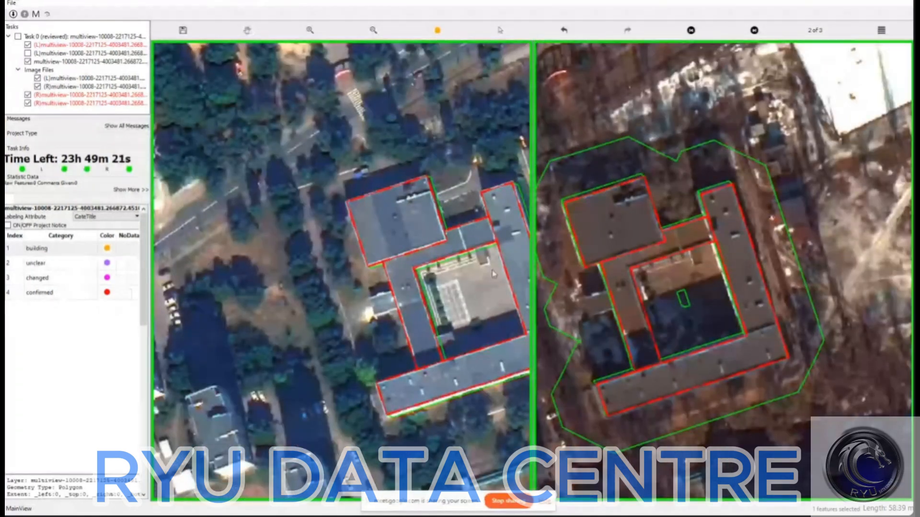
{"action": "scroll", "coordinate": [493, 274], "scroll_direction": "up", "scroll_amount": 1}
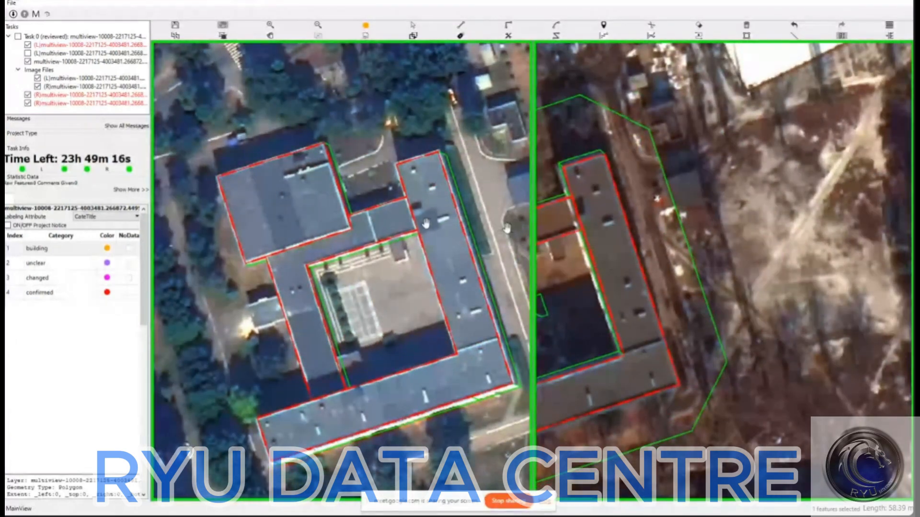
{"action": "left_click_drag", "start_coordinate": [426, 224], "coordinate": [440, 227]}
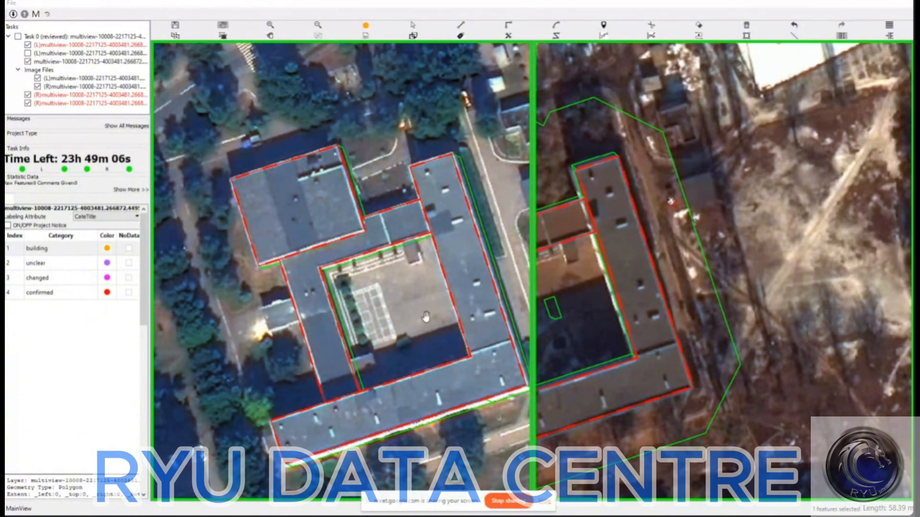
{"action": "left_click_drag", "start_coordinate": [304, 327], "coordinate": [361, 321]}
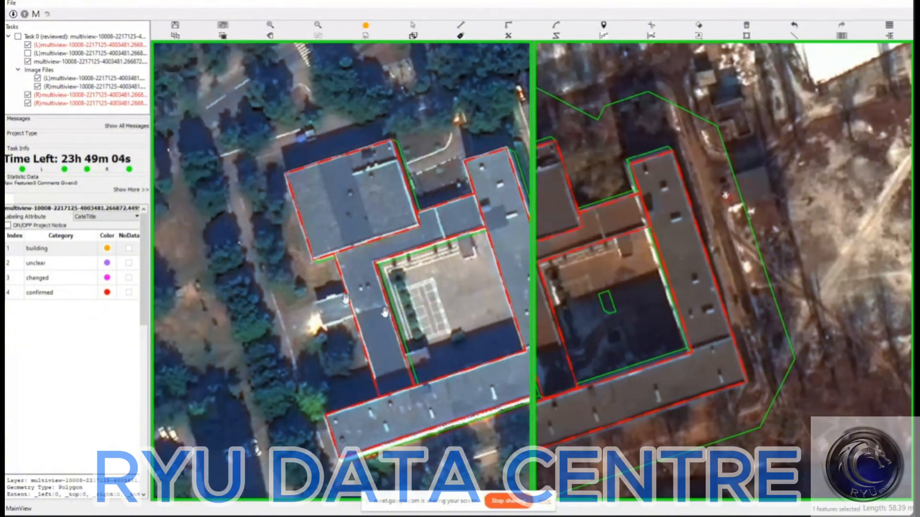
{"action": "scroll", "coordinate": [368, 292], "scroll_direction": "down", "scroll_amount": 2}
{"action": "key", "text": "r"}
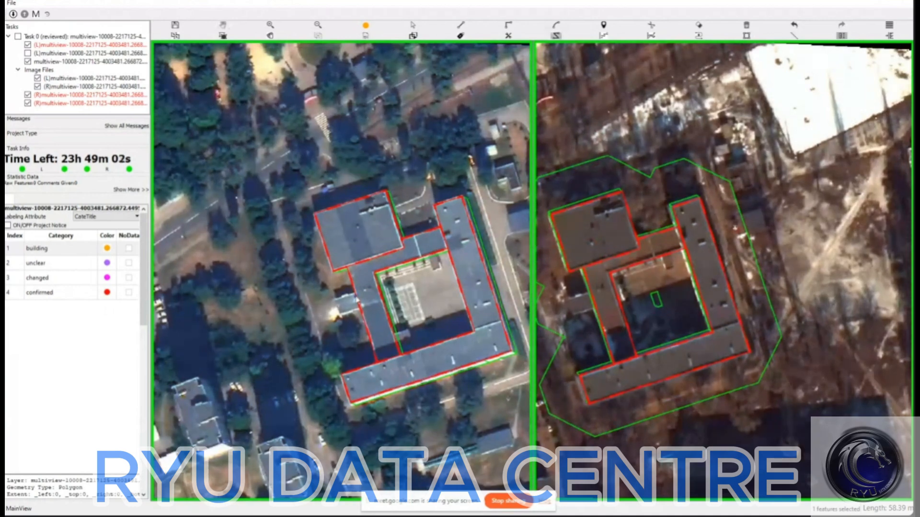
{"action": "left_click", "coordinate": [355, 294]}
{"action": "left_click", "coordinate": [360, 312]}
{"action": "key", "text": "r"}
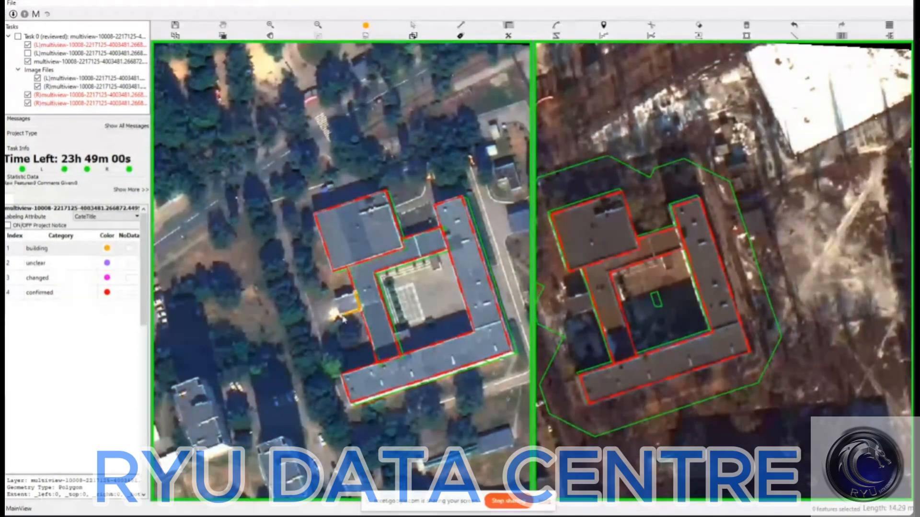
{"action": "left_click", "coordinate": [338, 316]}
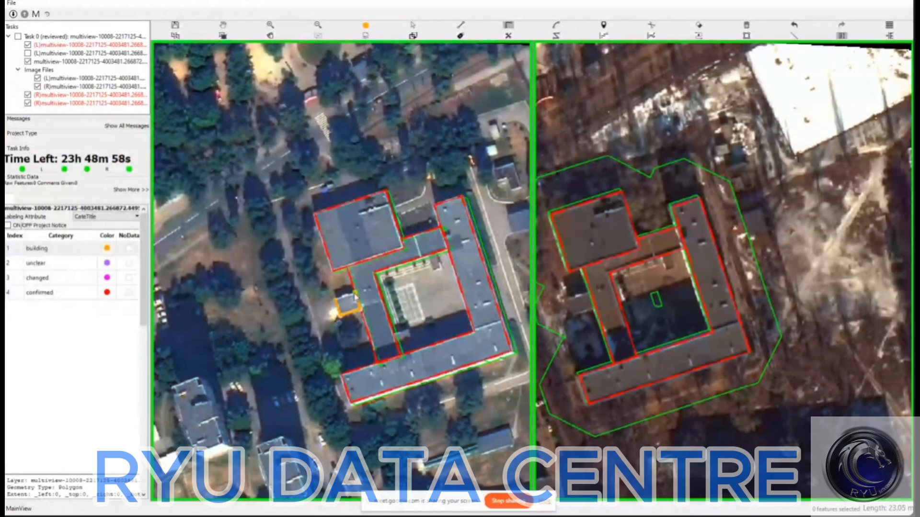
{"action": "left_click", "coordinate": [354, 297]}
{"action": "double_click", "coordinate": [357, 294]}
{"action": "scroll", "coordinate": [635, 324], "scroll_direction": "up", "scroll_amount": 4}
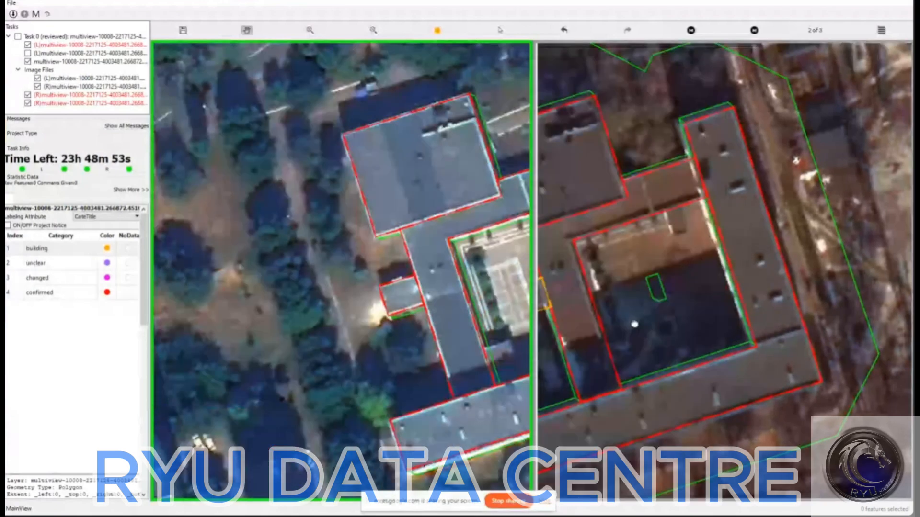
Step: Set the small annex's projected outline to confirmed in the second and third views
{"action": "left_click_drag", "start_coordinate": [567, 309], "coordinate": [627, 314]}
{"action": "key", "text": "s"}
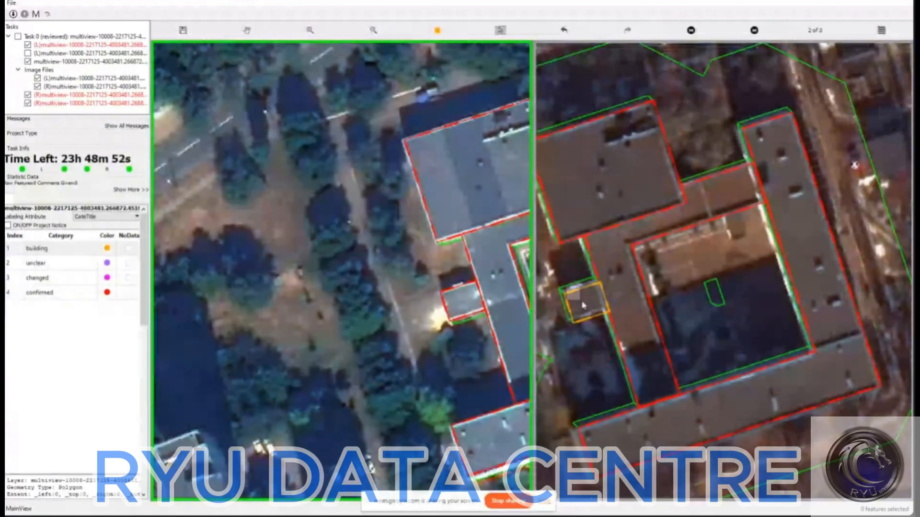
{"action": "left_click", "coordinate": [584, 307]}
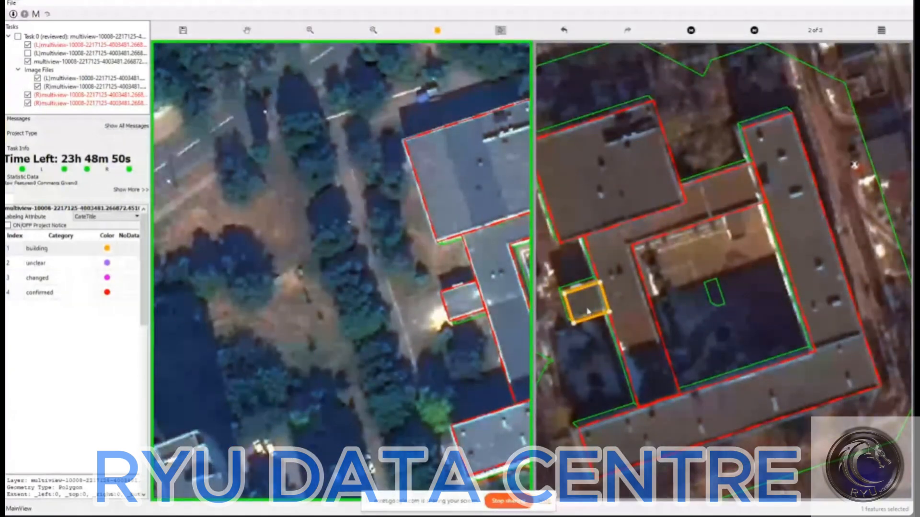
{"action": "key", "text": "4"}
{"action": "key", "text": "ctrl+s"}
{"action": "key", "text": "Right"}
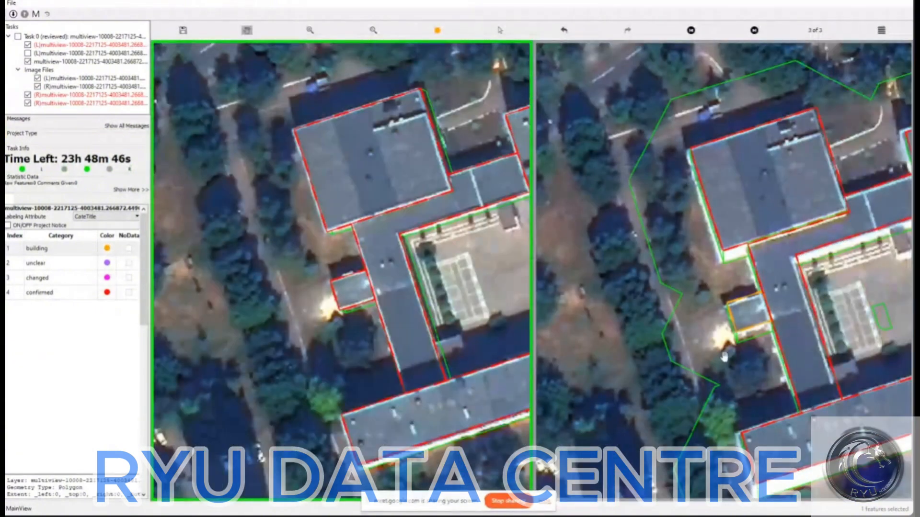
{"action": "key", "text": "4"}
{"action": "key", "text": "ctrl+s"}
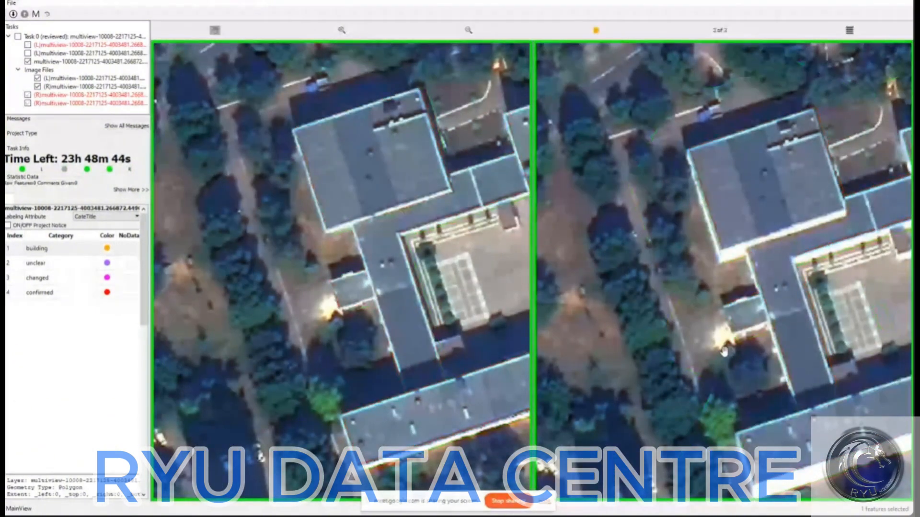
Step: Outline the small structure in the courtyard's upper corner, below the connecting wing, as a building in the left image
{"action": "key", "text": "Right"}
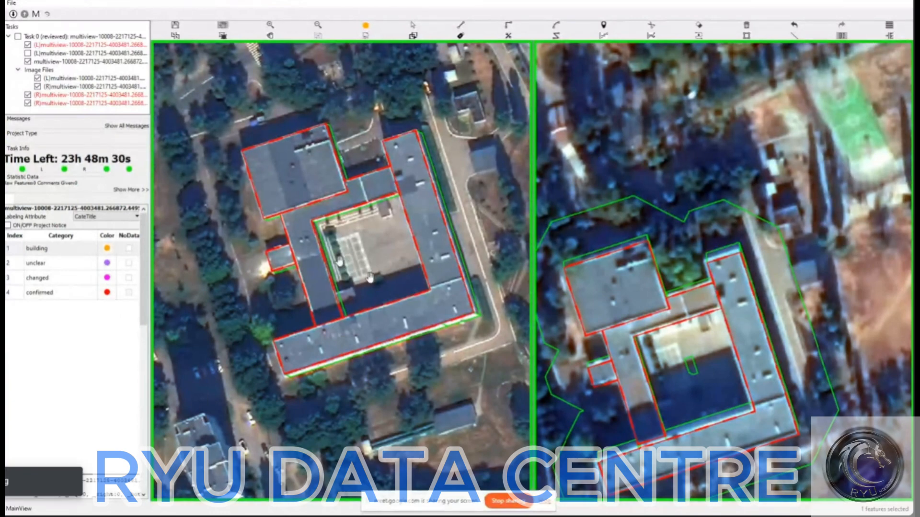
{"action": "scroll", "coordinate": [368, 268], "scroll_direction": "up", "scroll_amount": 2}
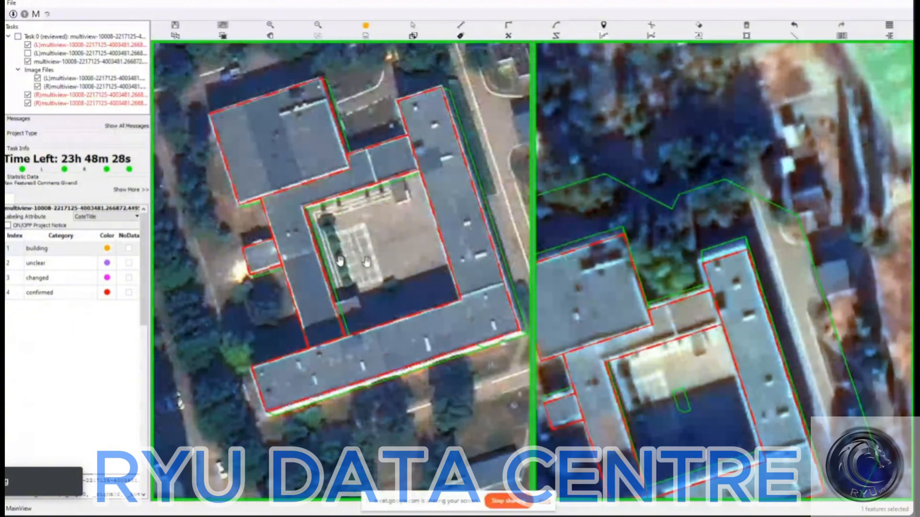
{"action": "scroll", "coordinate": [392, 181], "scroll_direction": "up", "scroll_amount": 1}
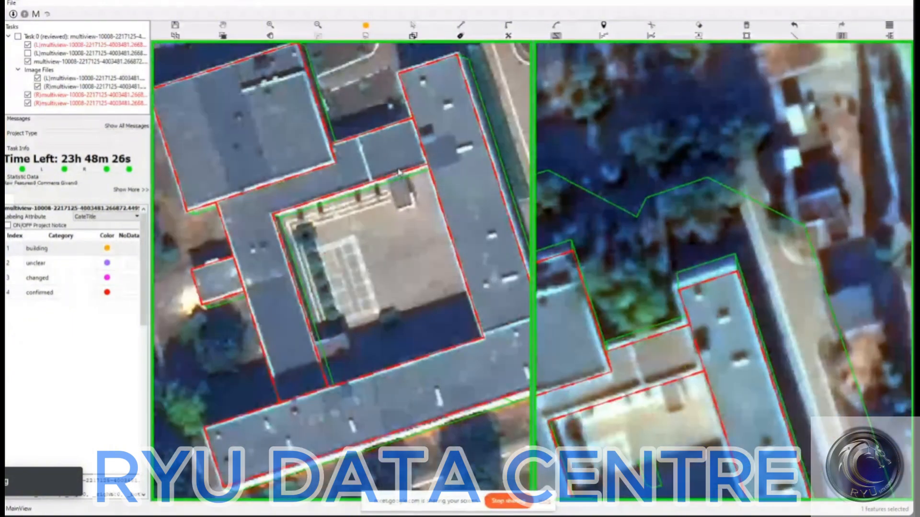
{"action": "left_click", "coordinate": [390, 178]}
{"action": "left_click", "coordinate": [407, 173]}
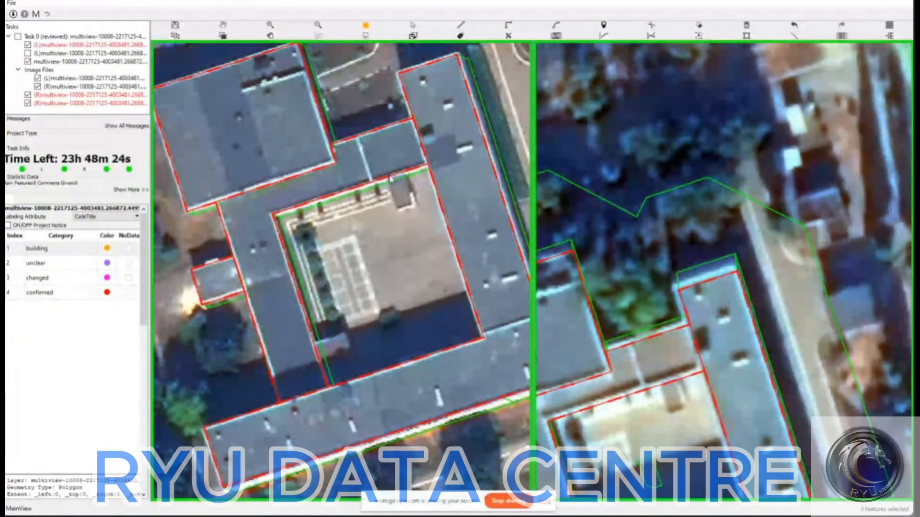
{"action": "left_click", "coordinate": [389, 178]}
{"action": "left_click", "coordinate": [407, 171]}
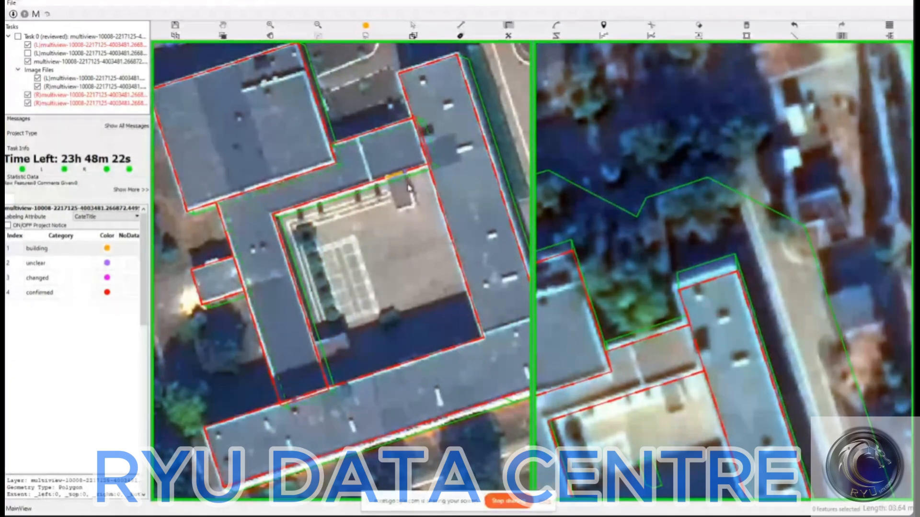
{"action": "left_click", "coordinate": [414, 201]}
{"action": "double_click", "coordinate": [389, 181]}
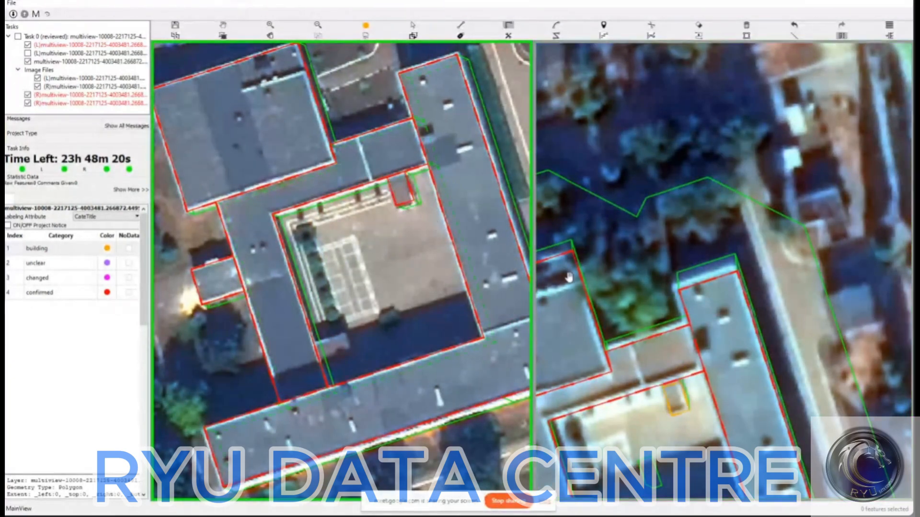
Step: Set the category to confirmed and fit the small courtyard structure's projected outline to the right image in the first view
{"action": "key", "text": "space"}
{"action": "key", "text": "space"}
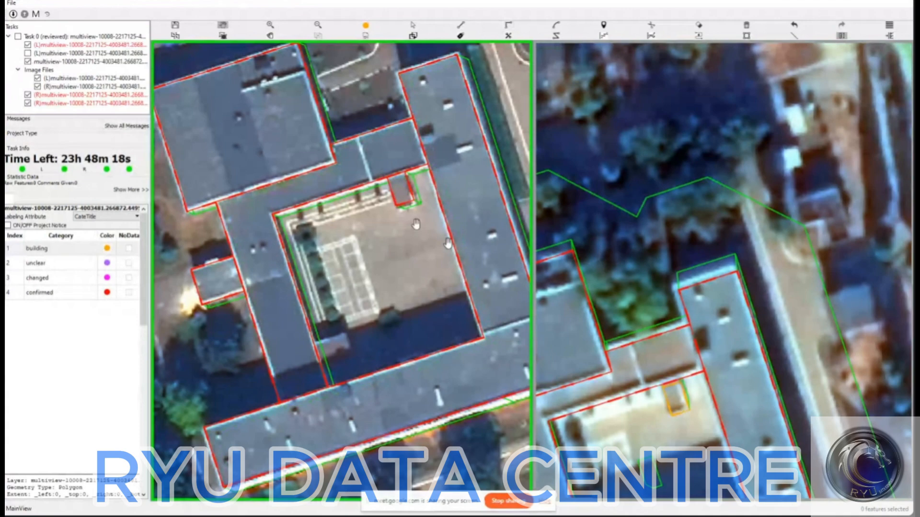
{"action": "key", "text": "4"}
{"action": "left_click", "coordinate": [421, 190]}
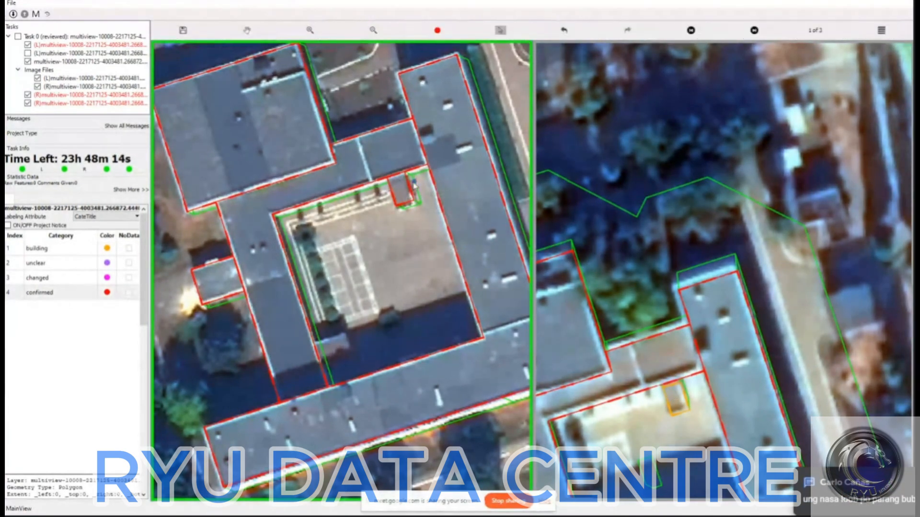
{"action": "left_click", "coordinate": [413, 192]}
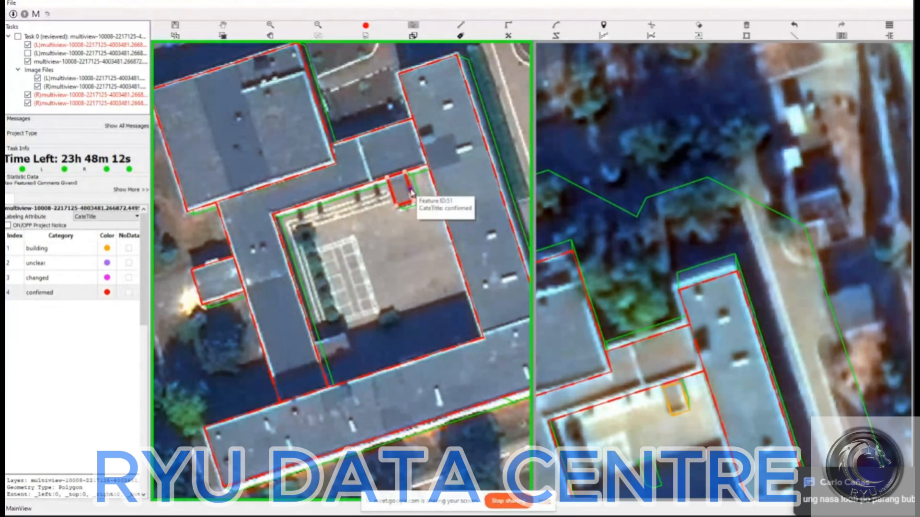
{"action": "left_click", "coordinate": [411, 192]}
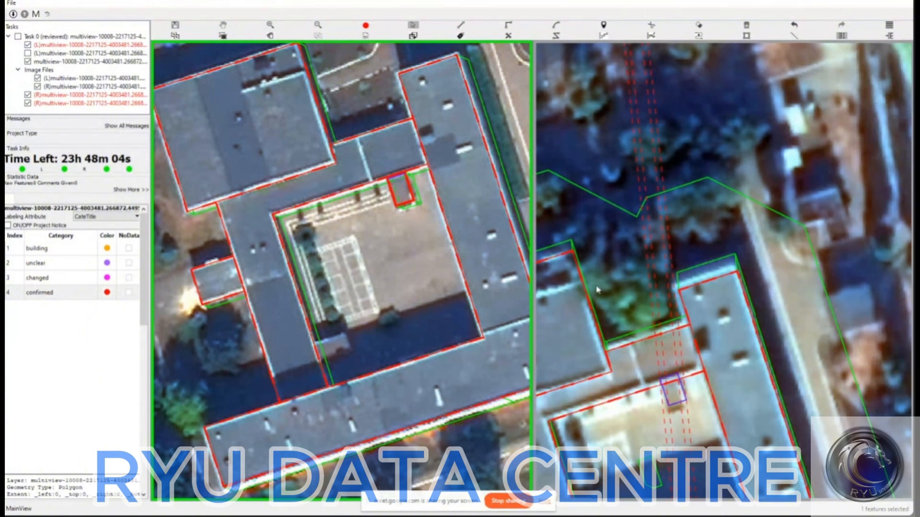
{"action": "left_click", "coordinate": [675, 402]}
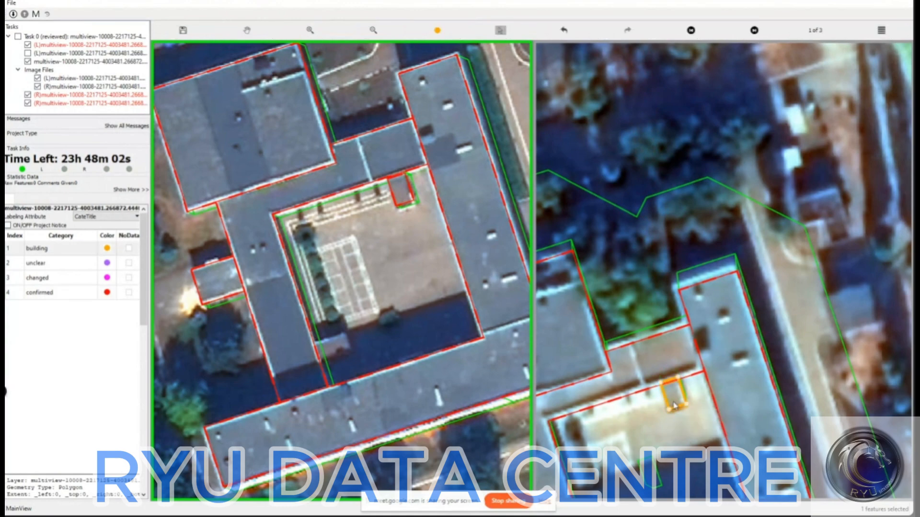
{"action": "left_click", "coordinate": [684, 410]}
{"action": "key", "text": "Escape"}
Step: Set the small courtyard structure's projected outline to confirmed in the third view
{"action": "key", "text": "Right"}
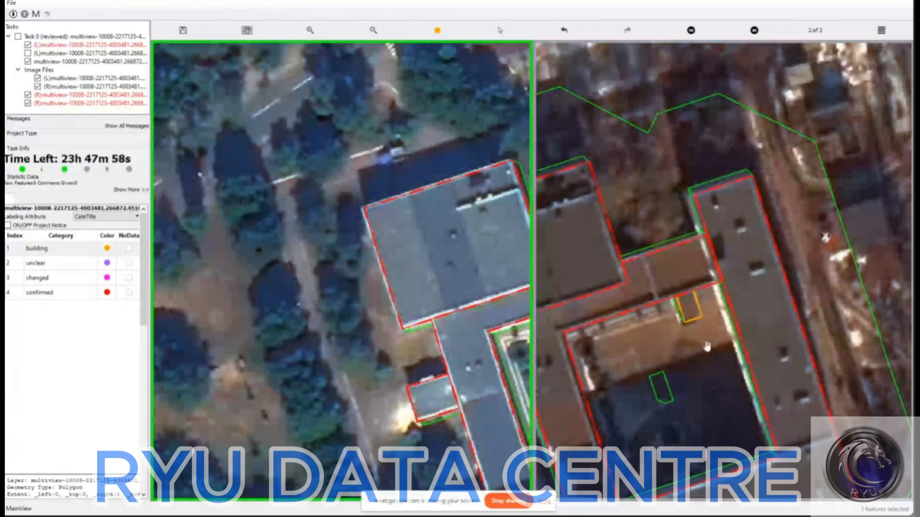
{"action": "key", "text": "Right"}
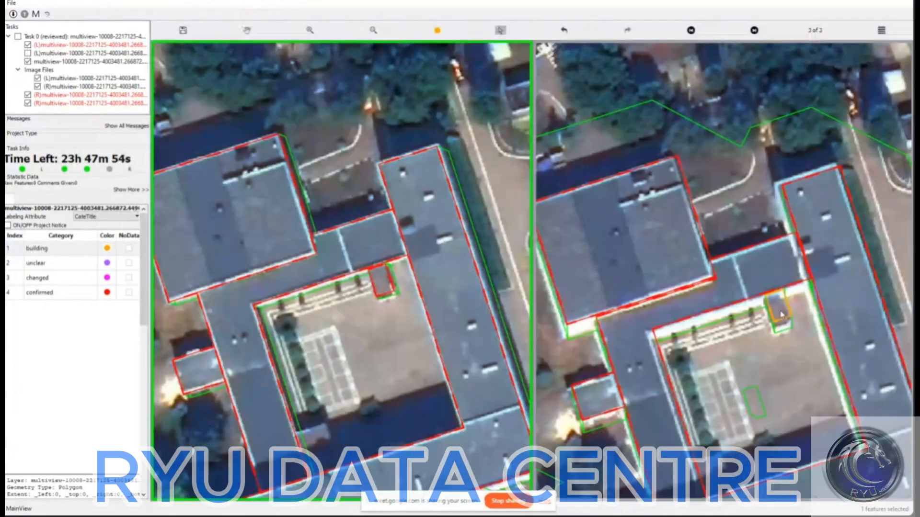
{"action": "left_click", "coordinate": [781, 319]}
{"action": "key", "text": "4"}
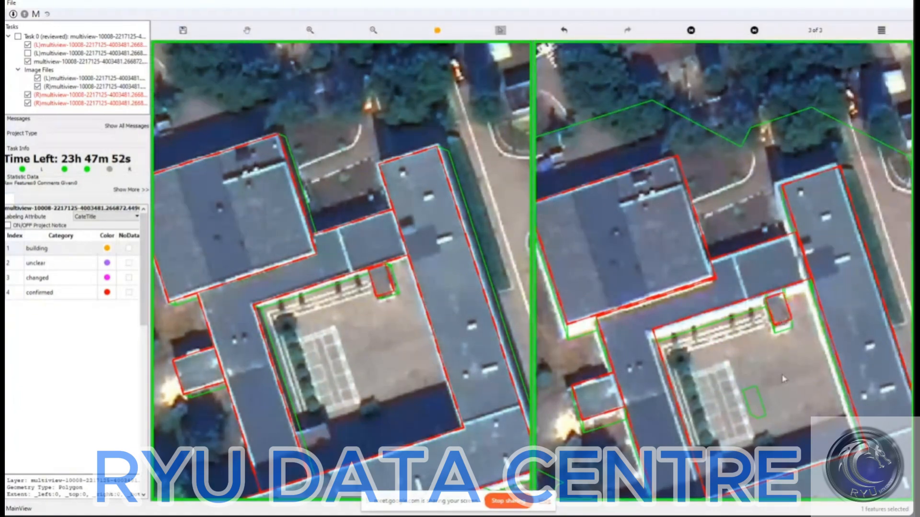
Step: Review the outlined complex in both images and show the second left-image layer for comparison
{"action": "key", "text": "space"}
{"action": "left_click_drag", "start_coordinate": [783, 377], "coordinate": [782, 334]}
{"action": "scroll", "coordinate": [778, 341], "scroll_direction": "down", "scroll_amount": 2}
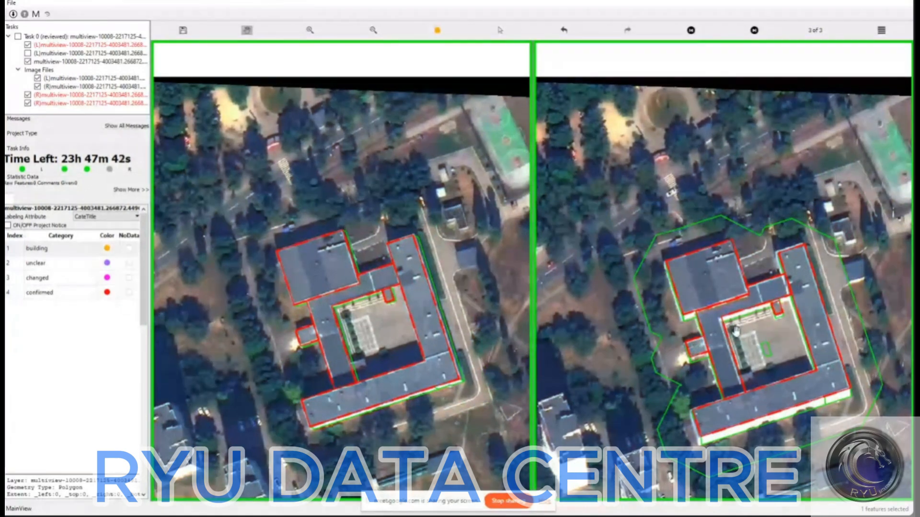
{"action": "scroll", "coordinate": [460, 350], "scroll_direction": "up", "scroll_amount": 3}
{"action": "left_click_drag", "start_coordinate": [428, 343], "coordinate": [410, 318]}
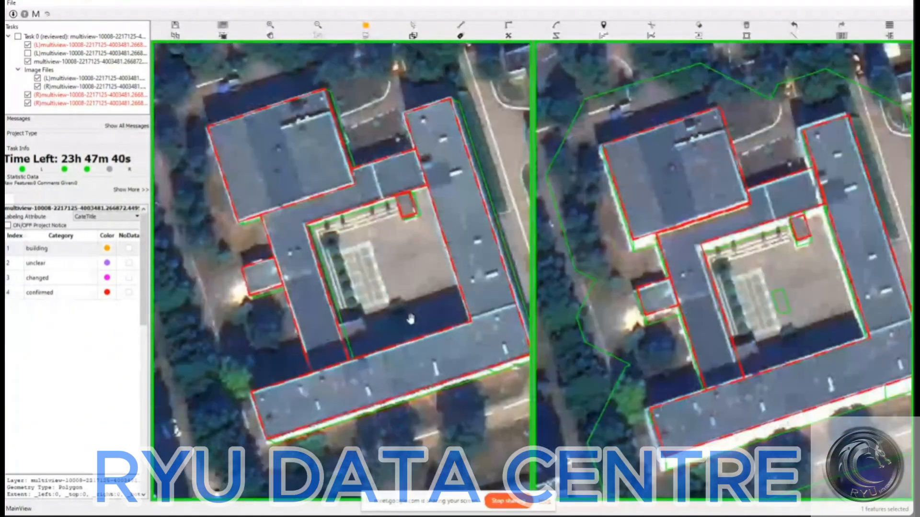
{"action": "scroll", "coordinate": [351, 312], "scroll_direction": "up", "scroll_amount": 2}
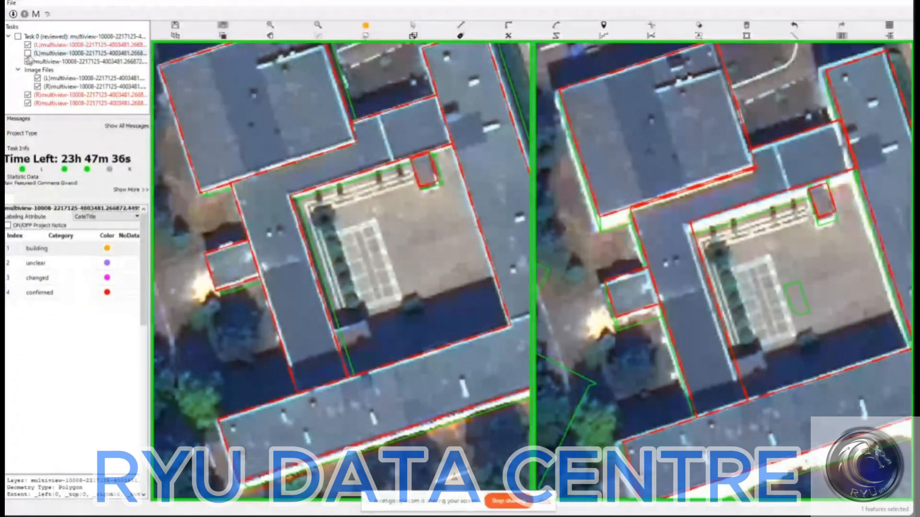
{"action": "left_click", "coordinate": [27, 61]}
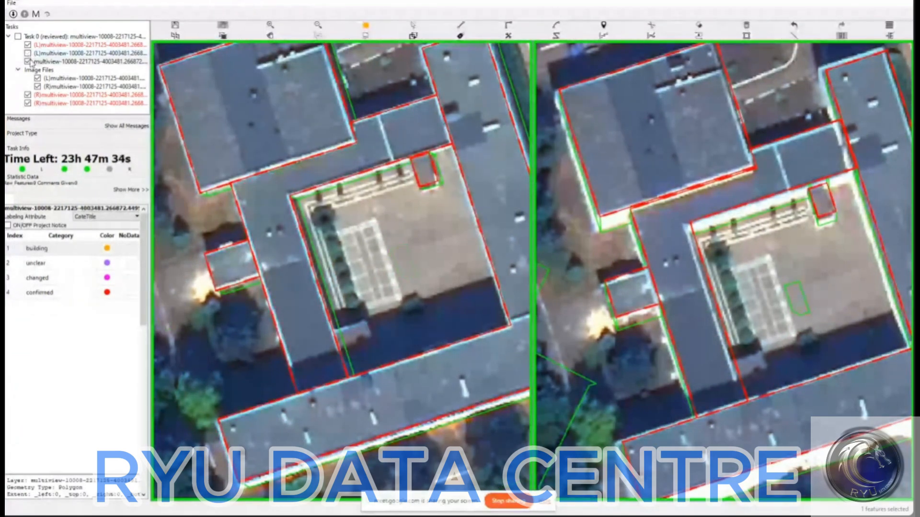
{"action": "scroll", "coordinate": [281, 260], "scroll_direction": "down", "scroll_amount": 2}
{"action": "scroll", "coordinate": [282, 260], "scroll_direction": "down", "scroll_amount": 3}
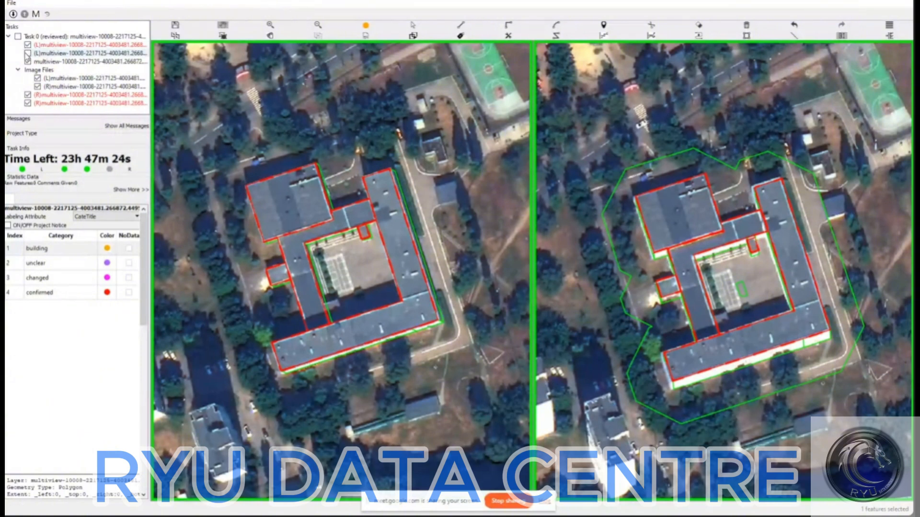
{"action": "left_click", "coordinate": [27, 53]}
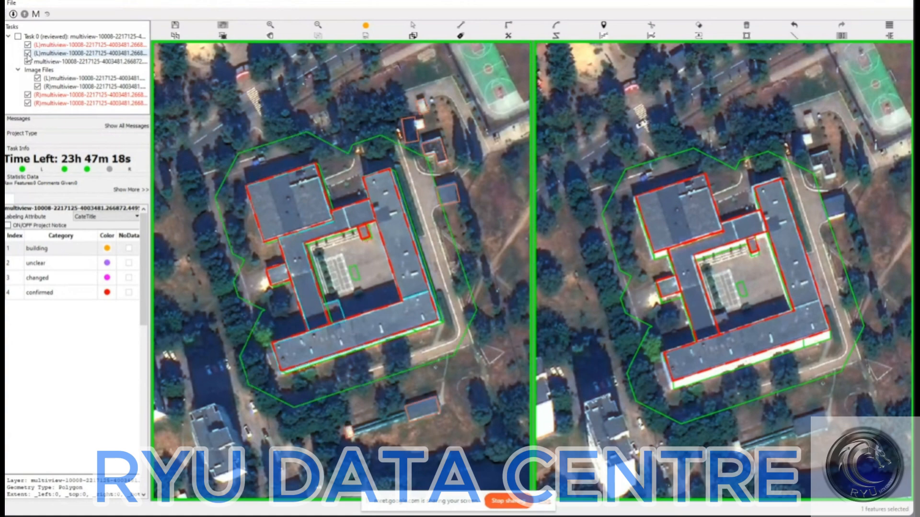
{"action": "key", "text": "space"}
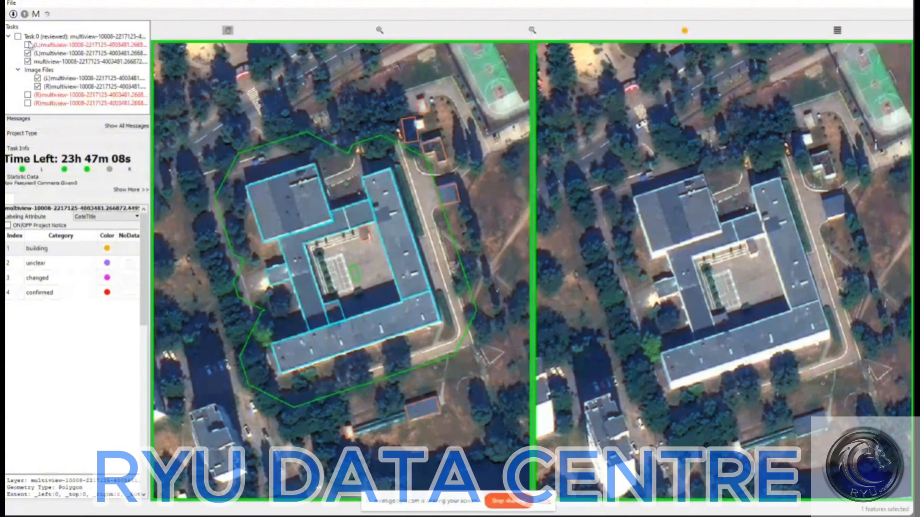
Step: Hide the second left-image layer and show the first left and both right annotation layers again
{"action": "left_click", "coordinate": [27, 53]}
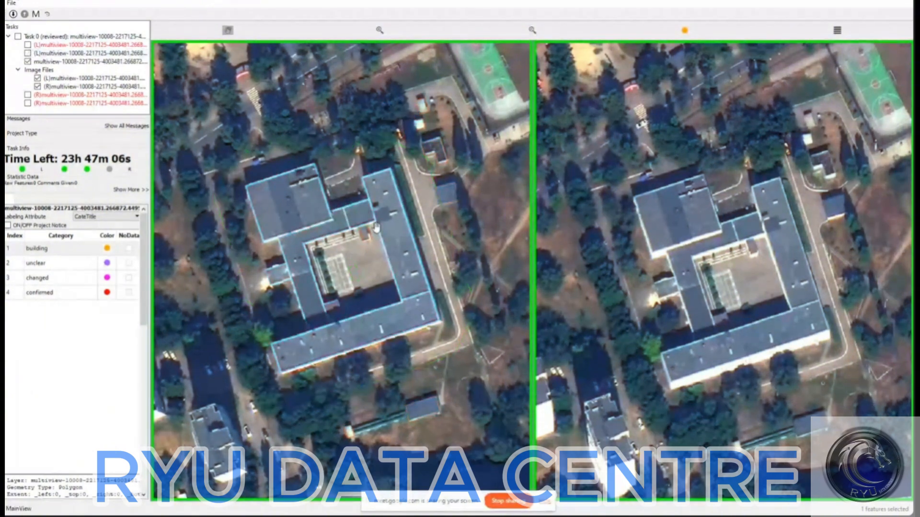
{"action": "left_click", "coordinate": [27, 45]}
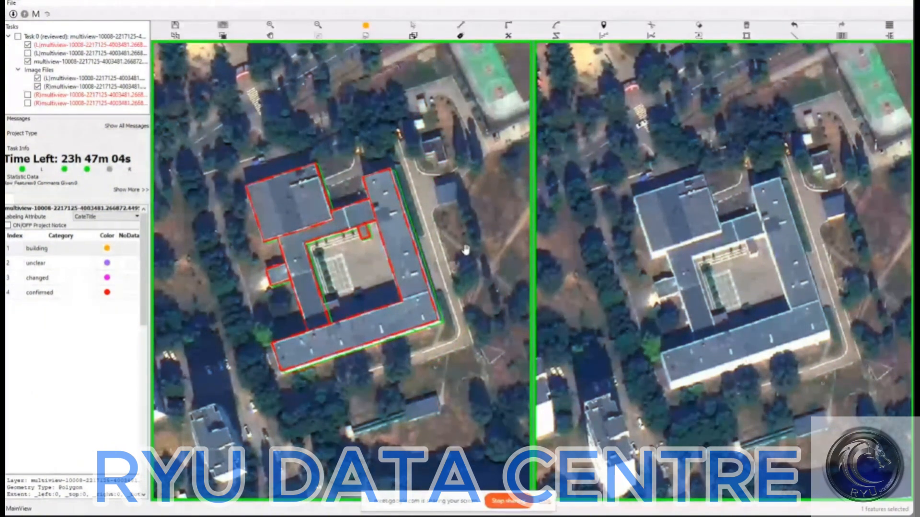
{"action": "key", "text": "Tab"}
{"action": "key", "text": "Tab"}
{"action": "left_click", "coordinate": [28, 95]}
{"action": "left_click", "coordinate": [28, 103]}
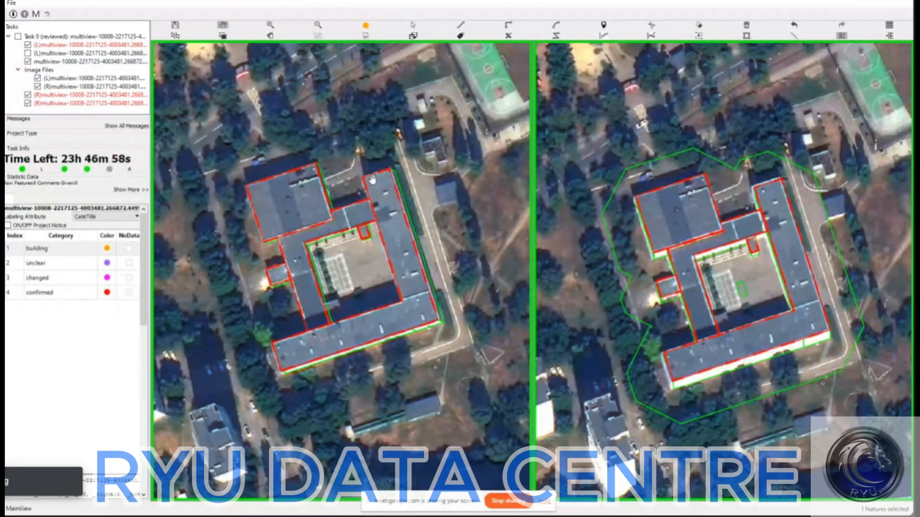
Step: Check the complex for missing parts by showing and hiding the second left-image layer over the drawn outlines
{"action": "scroll", "coordinate": [400, 171], "scroll_direction": "up", "scroll_amount": 1}
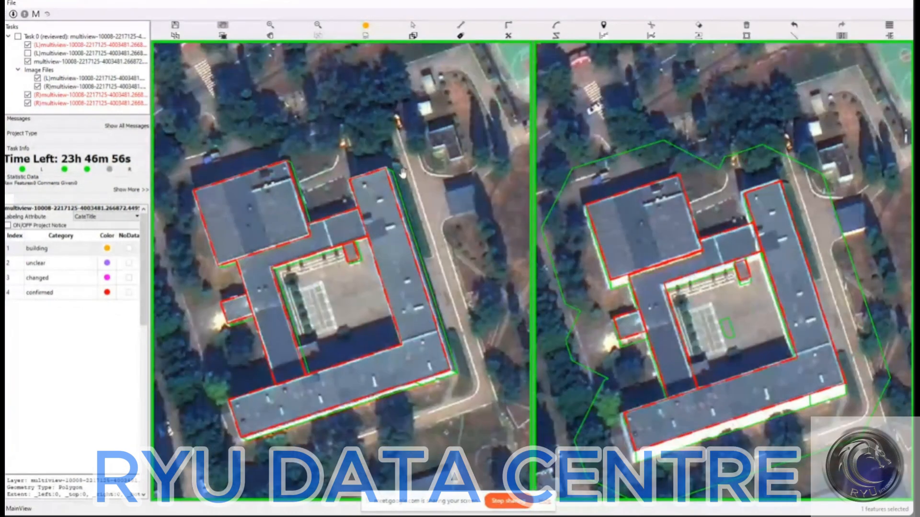
{"action": "scroll", "coordinate": [412, 200], "scroll_direction": "up", "scroll_amount": 1}
{"action": "left_click_drag", "start_coordinate": [479, 228], "coordinate": [456, 187]}
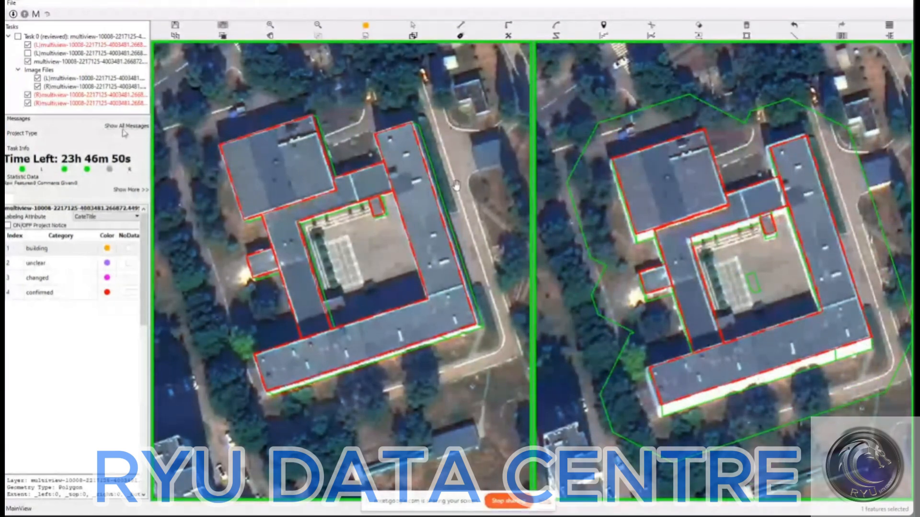
{"action": "left_click", "coordinate": [30, 53]}
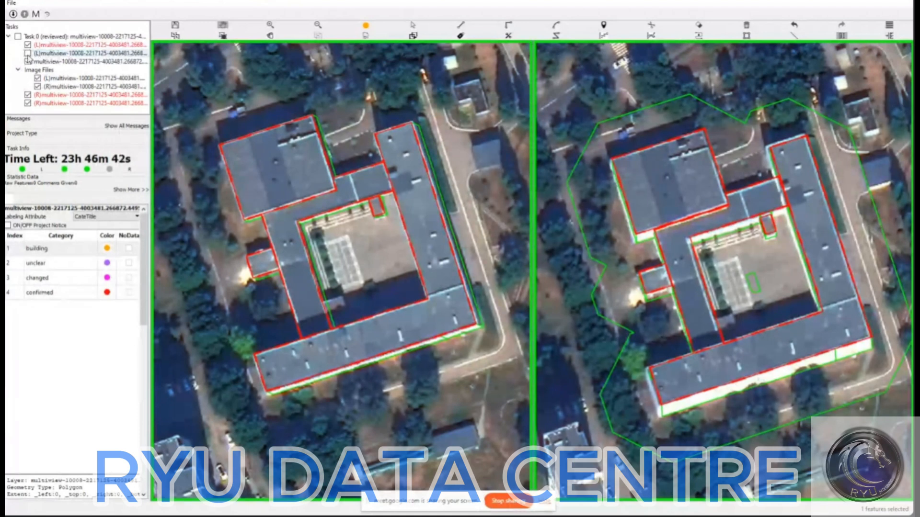
{"action": "left_click", "coordinate": [28, 56]}
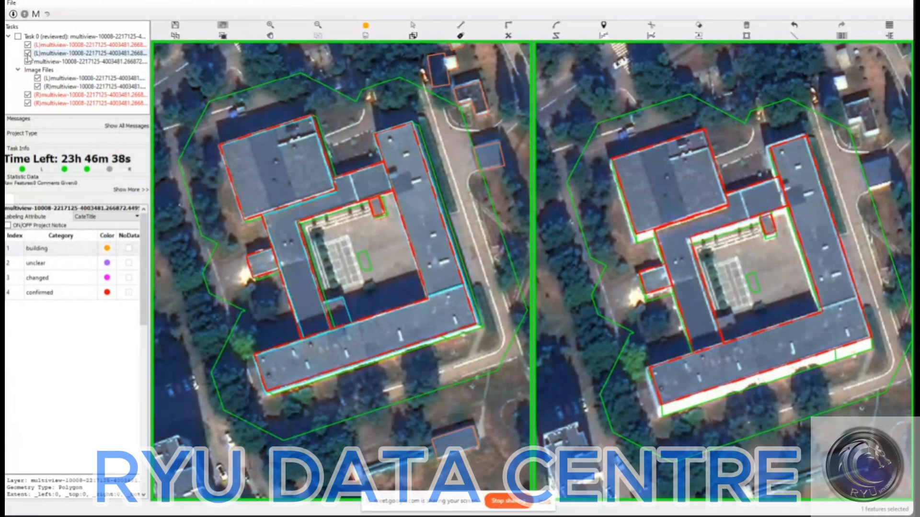
{"action": "left_click", "coordinate": [28, 54]}
Step: Outline the small block at the courtyard's lower corner, between the L-shaped wing and the long wing, as a building
{"action": "scroll", "coordinate": [302, 312], "scroll_direction": "up", "scroll_amount": 3}
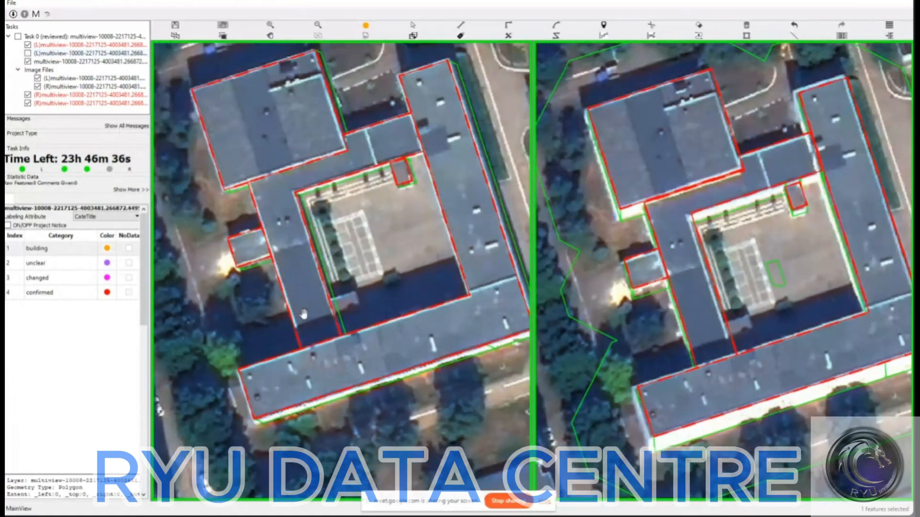
{"action": "scroll", "coordinate": [304, 314], "scroll_direction": "up", "scroll_amount": 2}
{"action": "left_click", "coordinate": [312, 298]}
{"action": "left_click", "coordinate": [327, 348]}
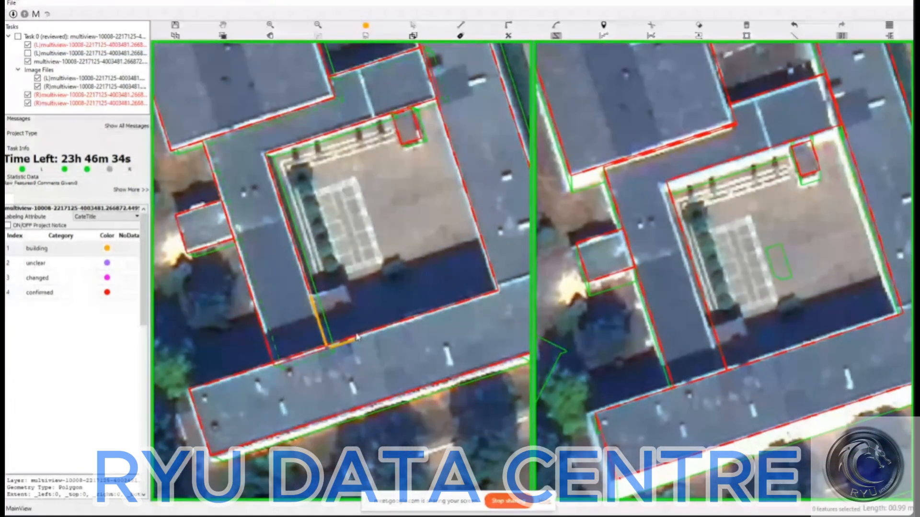
{"action": "left_click", "coordinate": [360, 336]}
{"action": "left_click", "coordinate": [345, 288]}
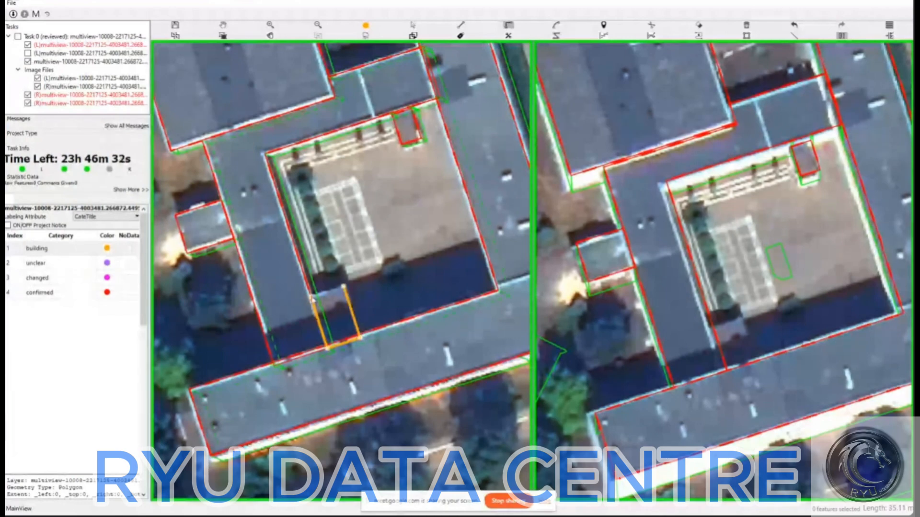
{"action": "left_click", "coordinate": [313, 297]}
Step: Adjust the lower corner block's projected outline against the right image in the third view with the confirmed category
{"action": "key", "text": "space"}
{"action": "key", "text": "space"}
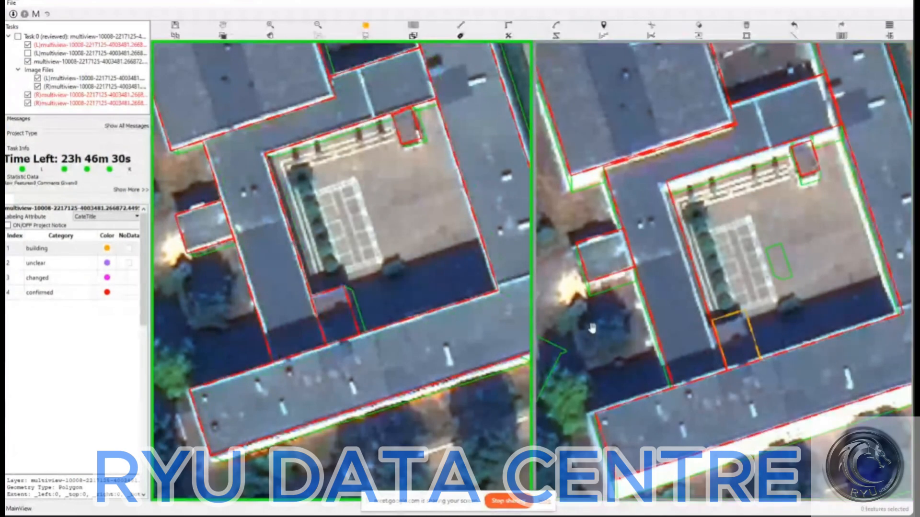
{"action": "left_click", "coordinate": [348, 310]}
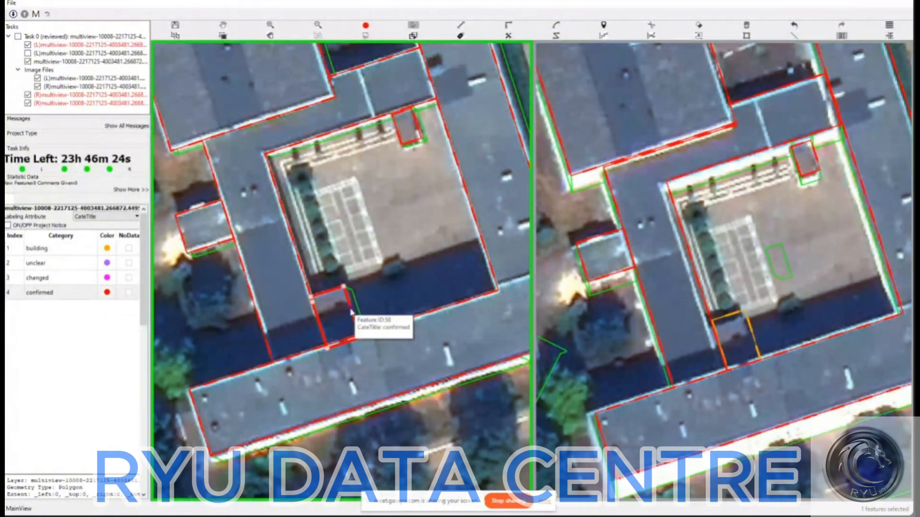
{"action": "left_click_drag", "start_coordinate": [350, 311], "coordinate": [356, 313]}
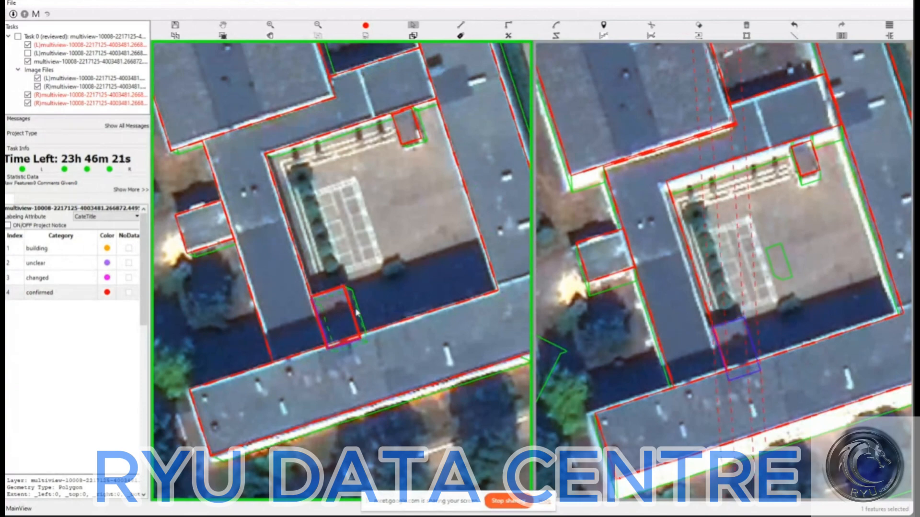
{"action": "key", "text": "Escape"}
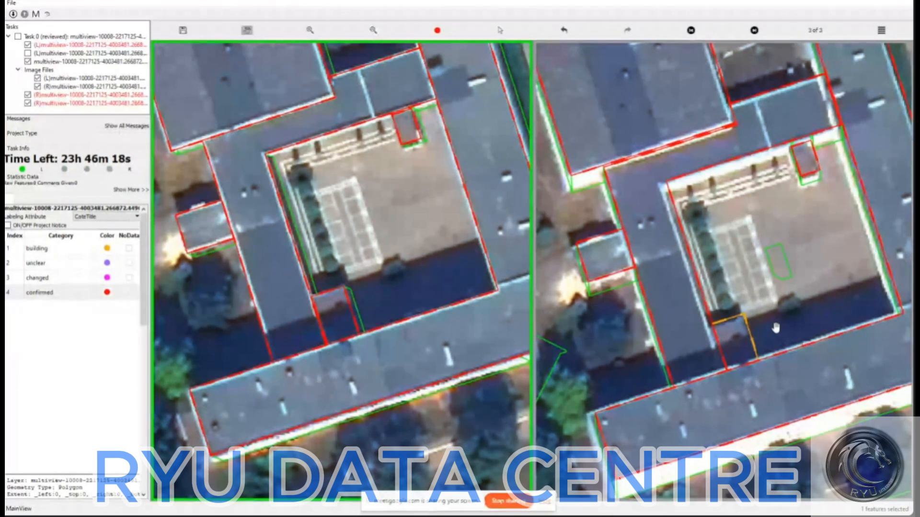
Step: Force the frozen annotation program to close with Task Manager
{"action": "key", "text": "Right"}
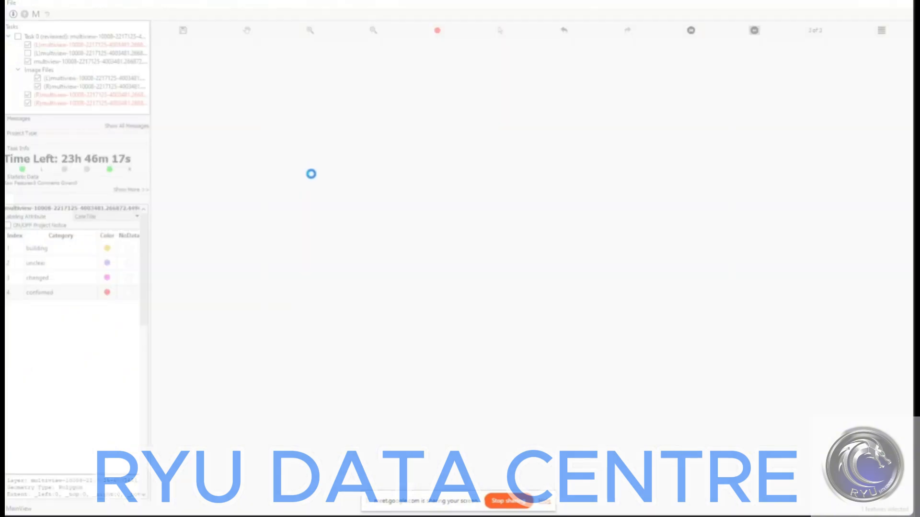
{"action": "key", "text": "ctrl+shift+Escape"}
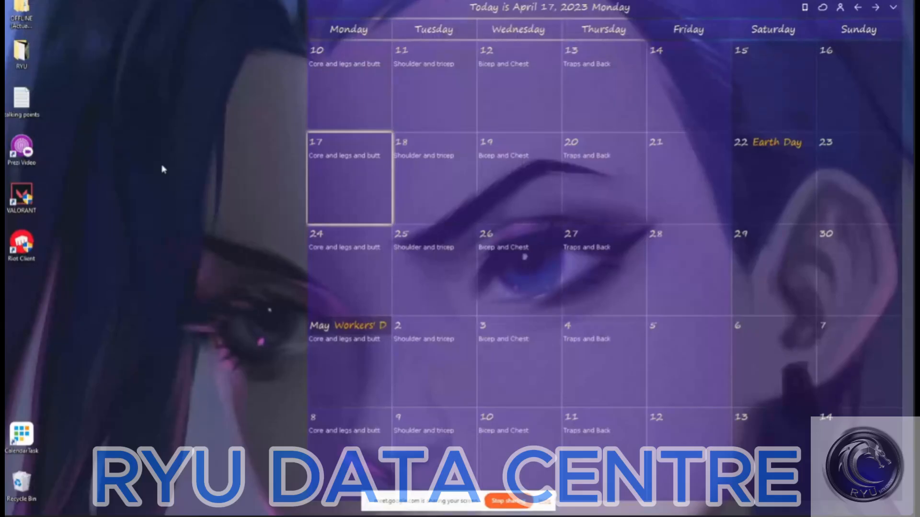
{"action": "right_click", "coordinate": [194, 57]}
{"action": "left_click", "coordinate": [137, 87]}
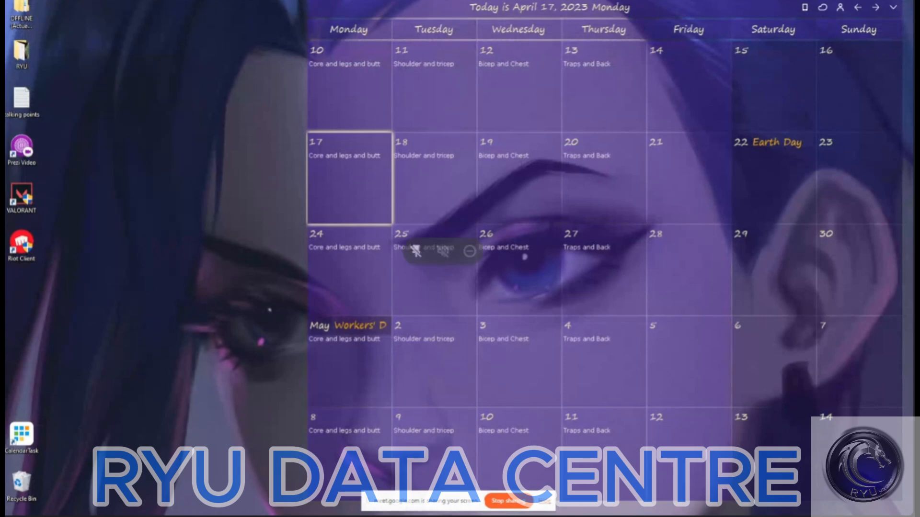
Step: Relaunch ginger-2018-training from the Default Software folder and log in with the saved account, accepting the project rules and maximizing the window
{"action": "double_click", "coordinate": [247, 296]}
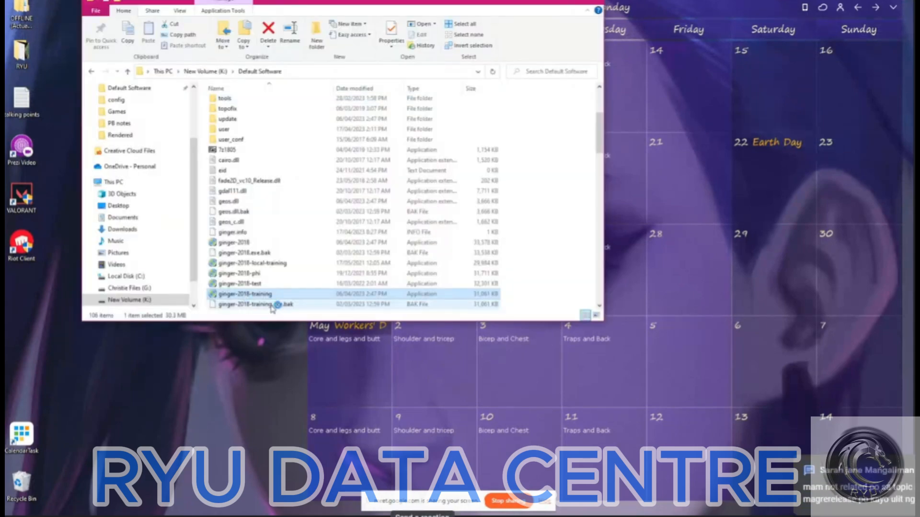
{"action": "left_click", "coordinate": [574, 339]}
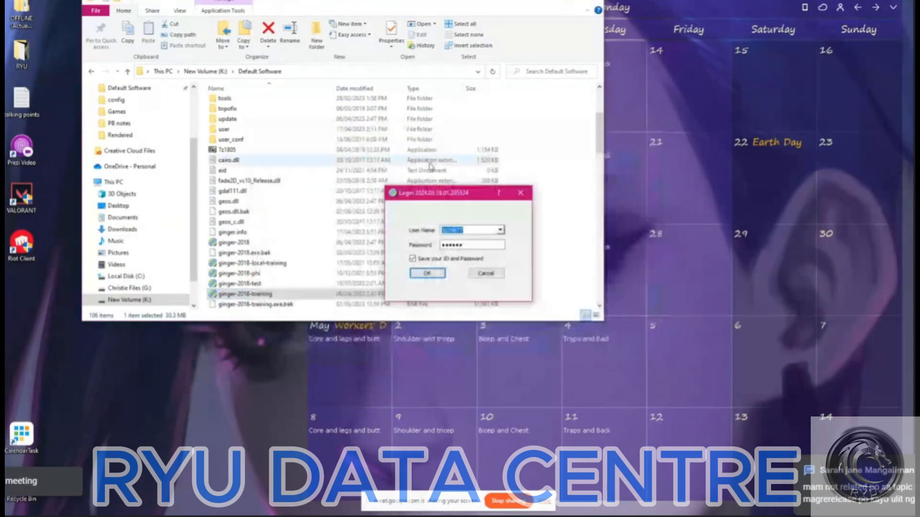
{"action": "left_click", "coordinate": [427, 273]}
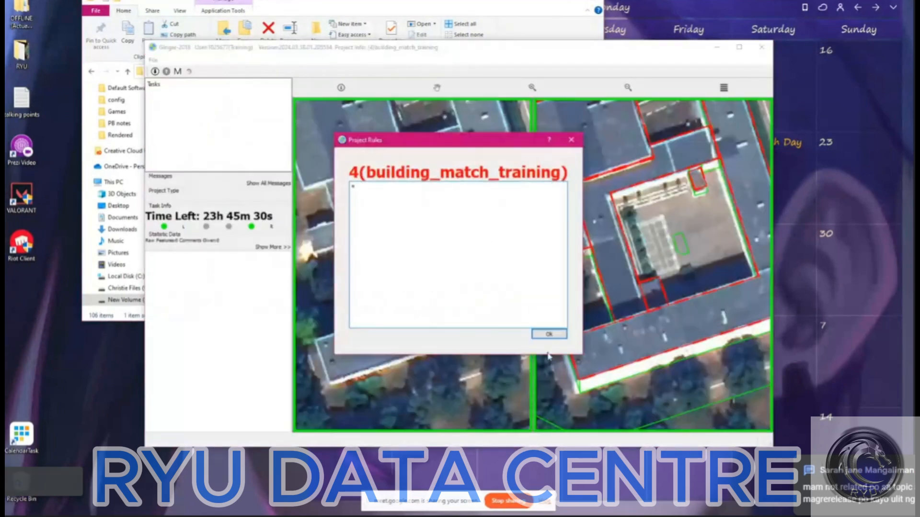
{"action": "left_click", "coordinate": [547, 332]}
{"action": "left_click_drag", "start_coordinate": [579, 45], "coordinate": [457, 0]}
Step: Show the annotation layers and shift the lower corner block's outline slightly upward in the first right image, marking it confirmed
{"action": "scroll", "coordinate": [388, 211], "scroll_direction": "down", "scroll_amount": 1}
{"action": "key", "text": "space"}
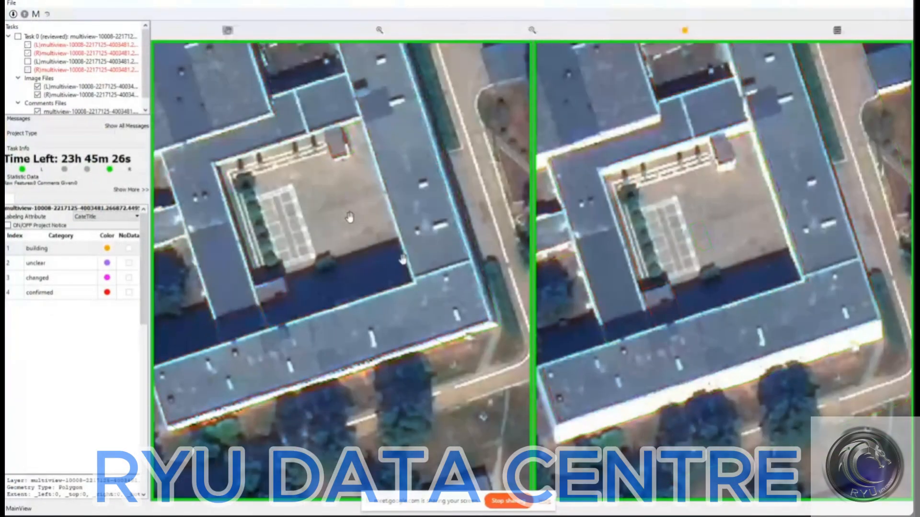
{"action": "key", "text": "space"}
{"action": "key", "text": "space"}
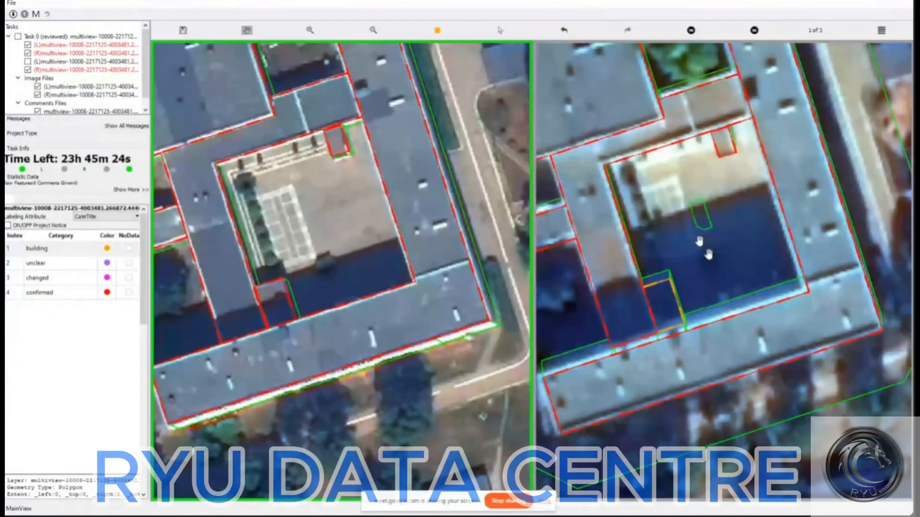
{"action": "left_click", "coordinate": [670, 310]}
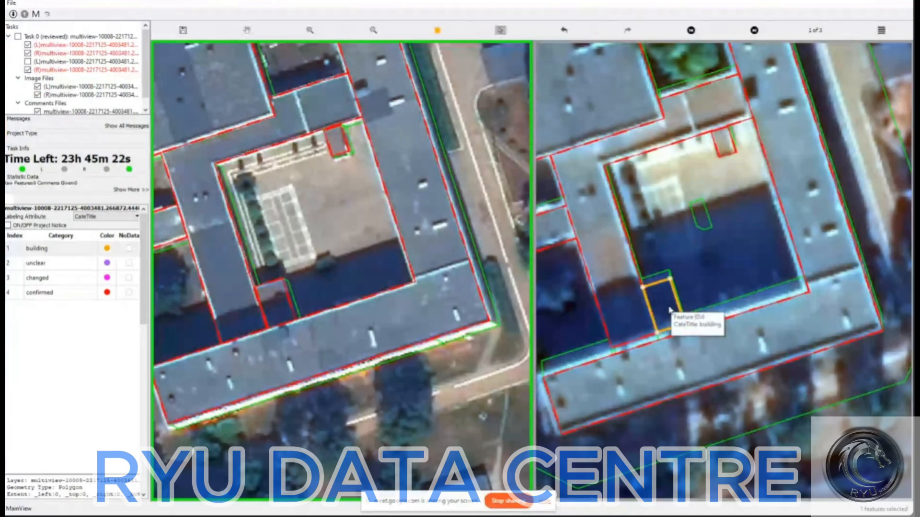
{"action": "left_click_drag", "start_coordinate": [668, 307], "coordinate": [669, 303]}
{"action": "key", "text": "Escape"}
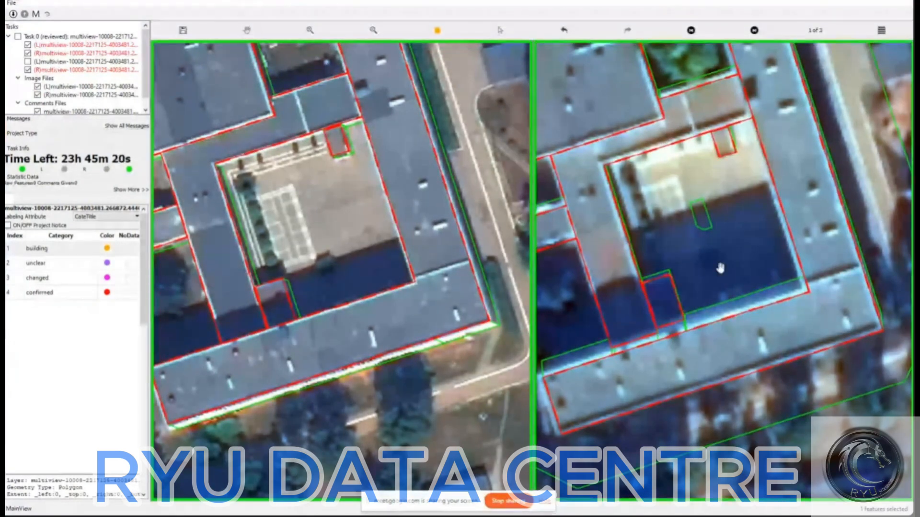
Step: Mark the lower corner block's projected outline as confirmed in the second right image and compare it with the bare imagery
{"action": "key", "text": "Right"}
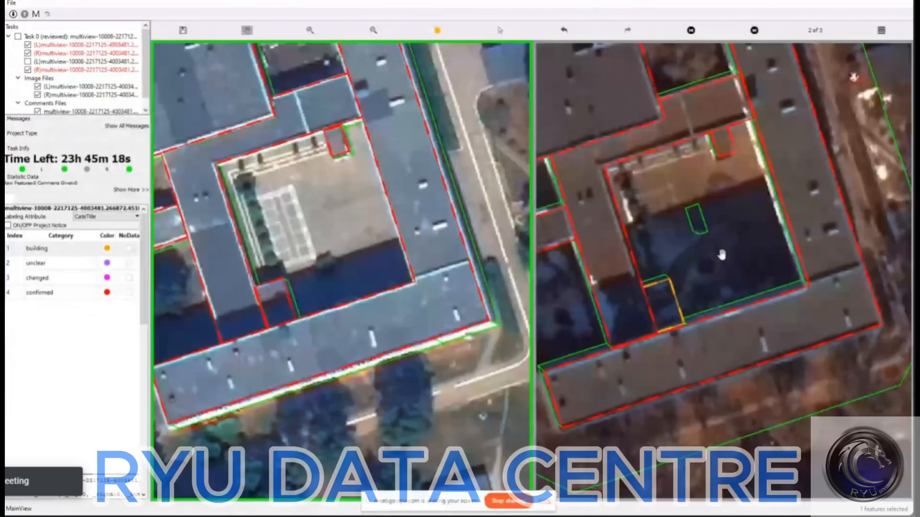
{"action": "key", "text": "space"}
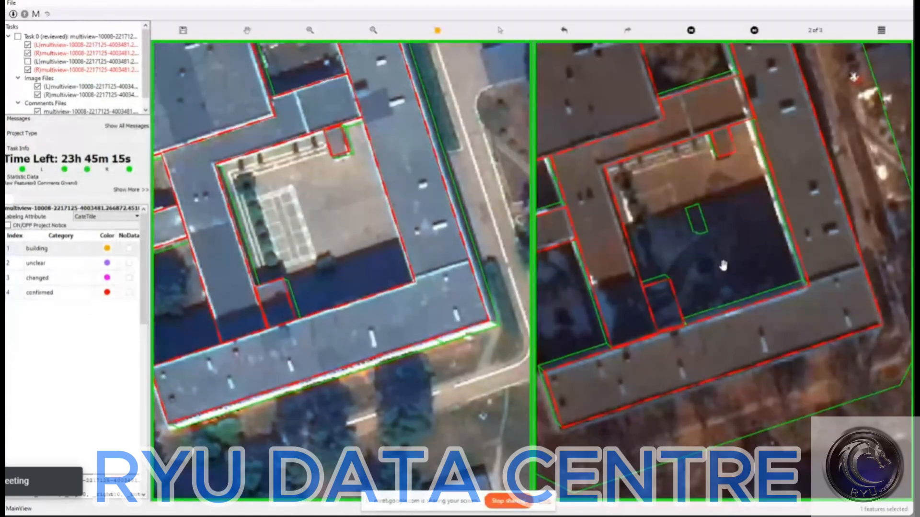
{"action": "key", "text": "space"}
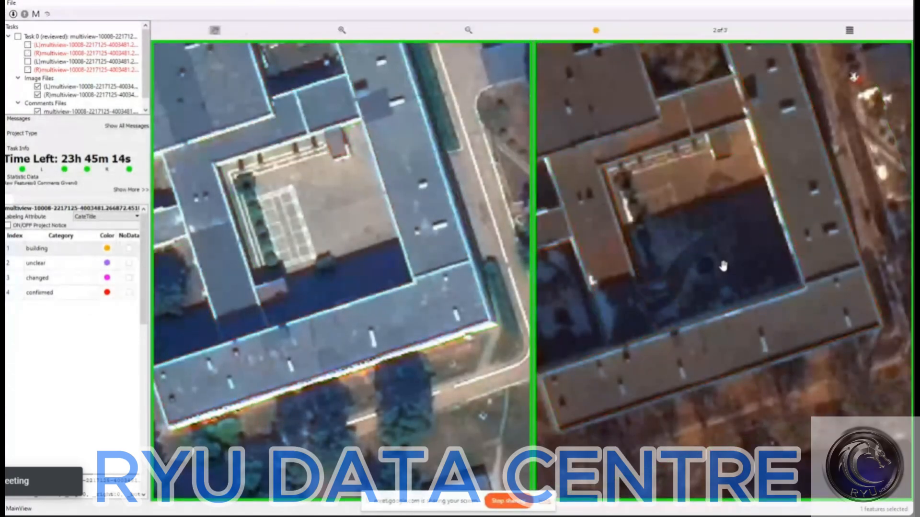
Step: Check the whole complex's outlines in the third right image, and save and submit the task files
{"action": "key", "text": "Right"}
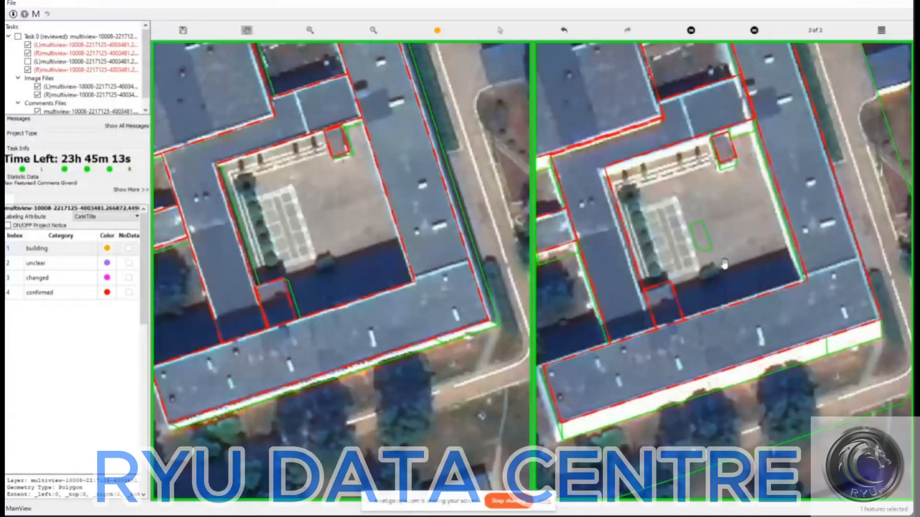
{"action": "scroll", "coordinate": [723, 264], "scroll_direction": "down", "scroll_amount": 2}
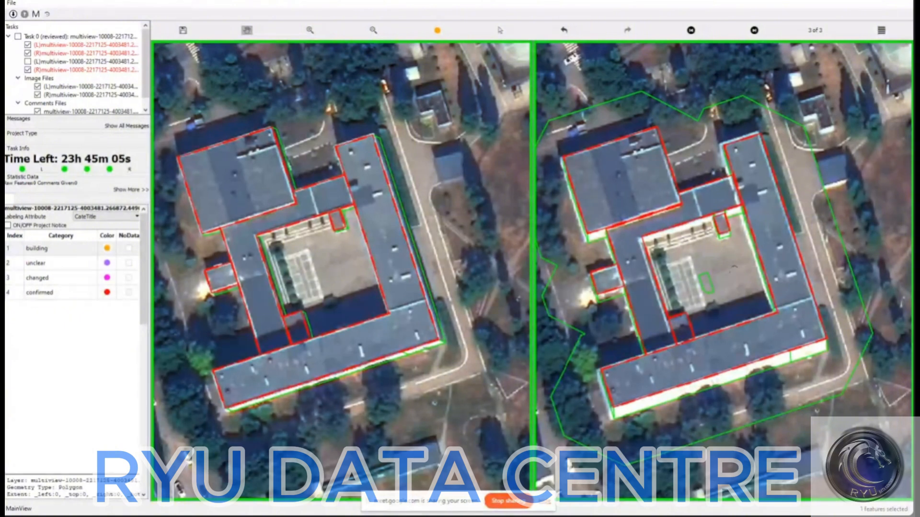
{"action": "key", "text": "ctrl+s"}
{"action": "left_click", "coordinate": [451, 260]}
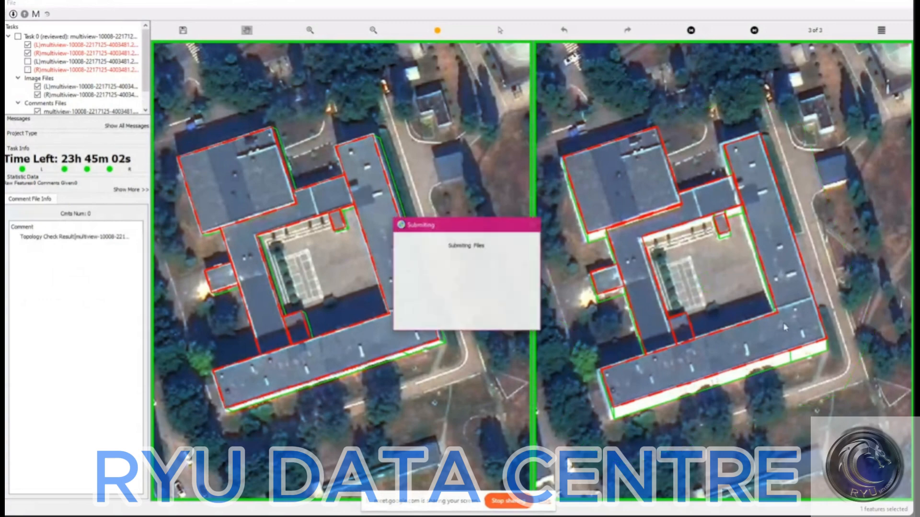